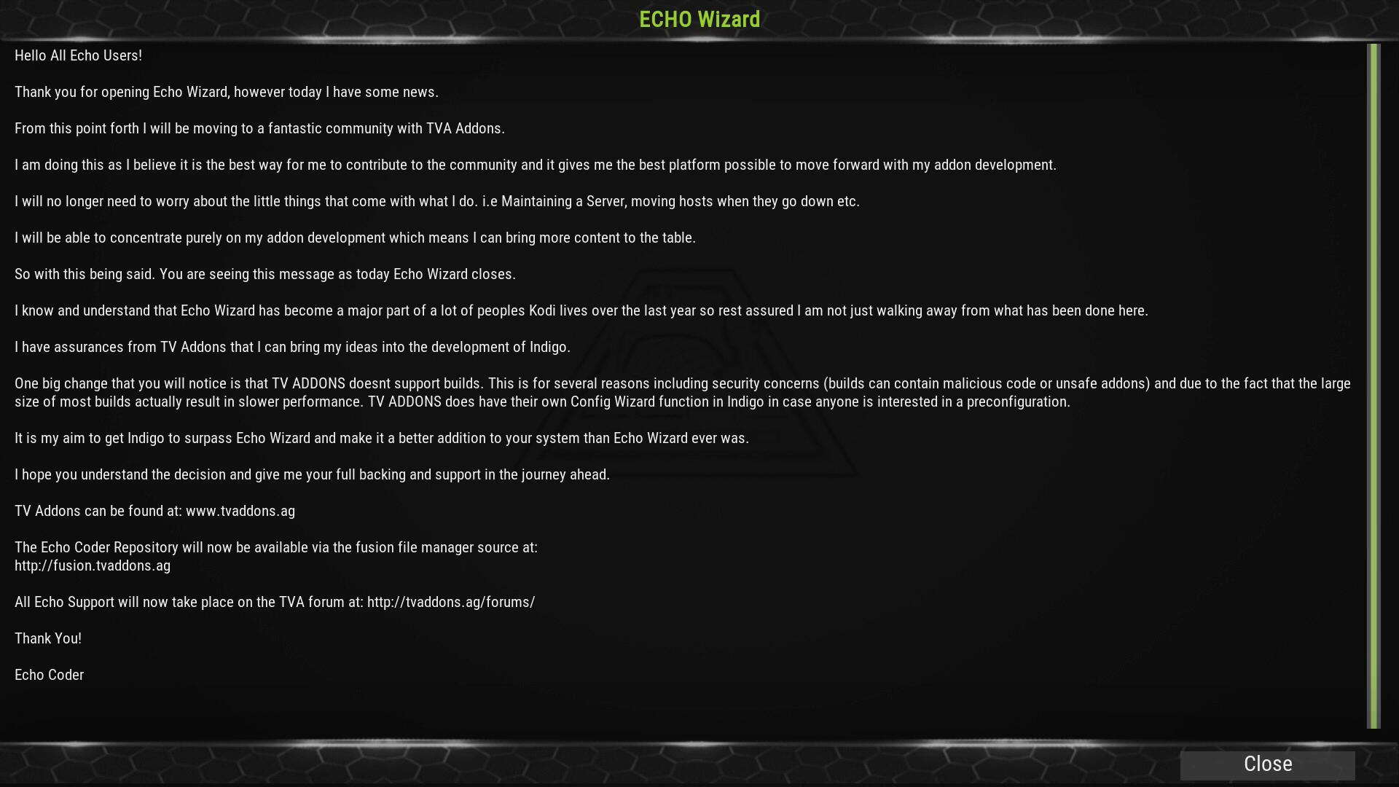
# - Close the ECHO Wizard closure announcement
pyautogui.click(1247, 771)
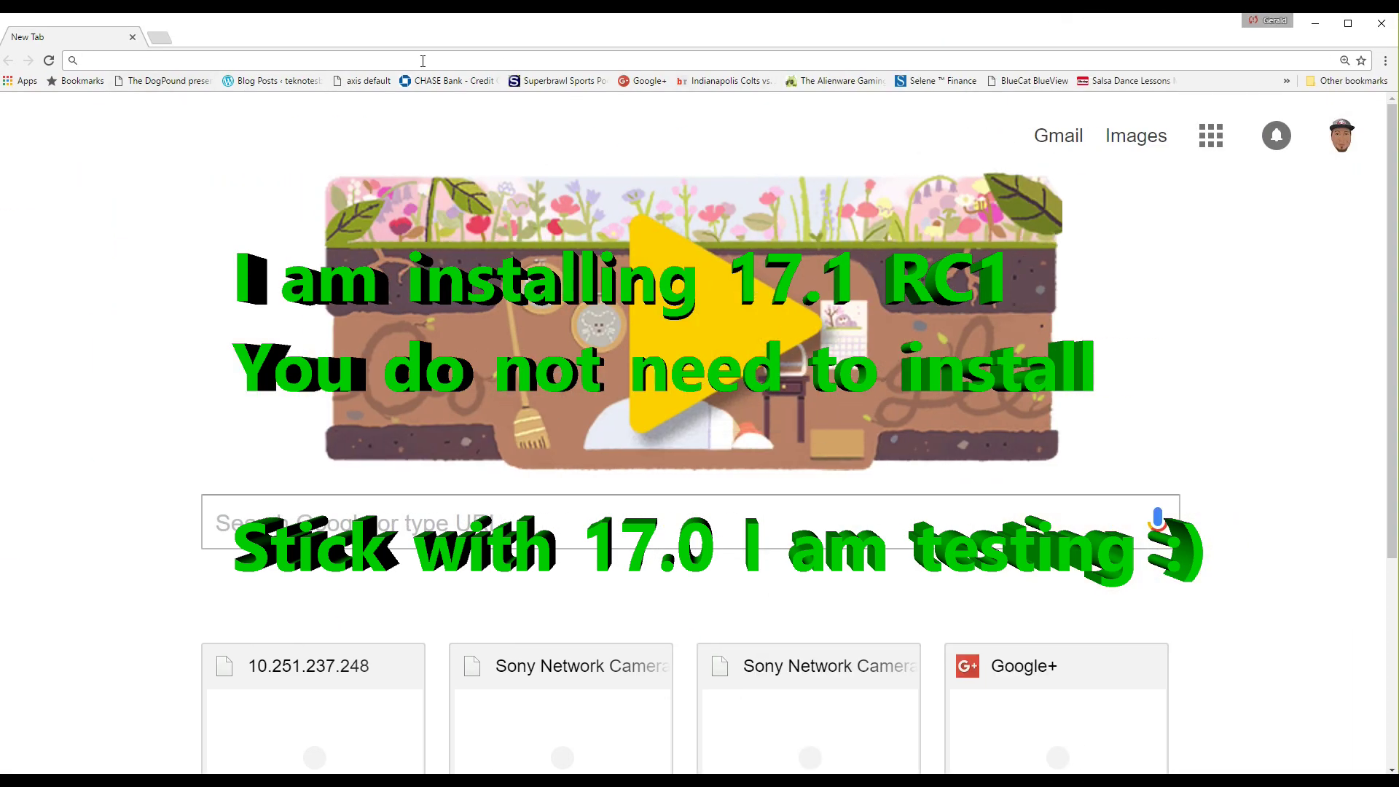
# - Download the Windows RC installer of Kodi v17.1 "Krypton" from the kodi.tv download page into the Downloads folder
pyautogui.write('kodi')
pyautogui.click(218, 141)
pyautogui.click(625, 484)
pyautogui.scroll(-9, 1100, 495)
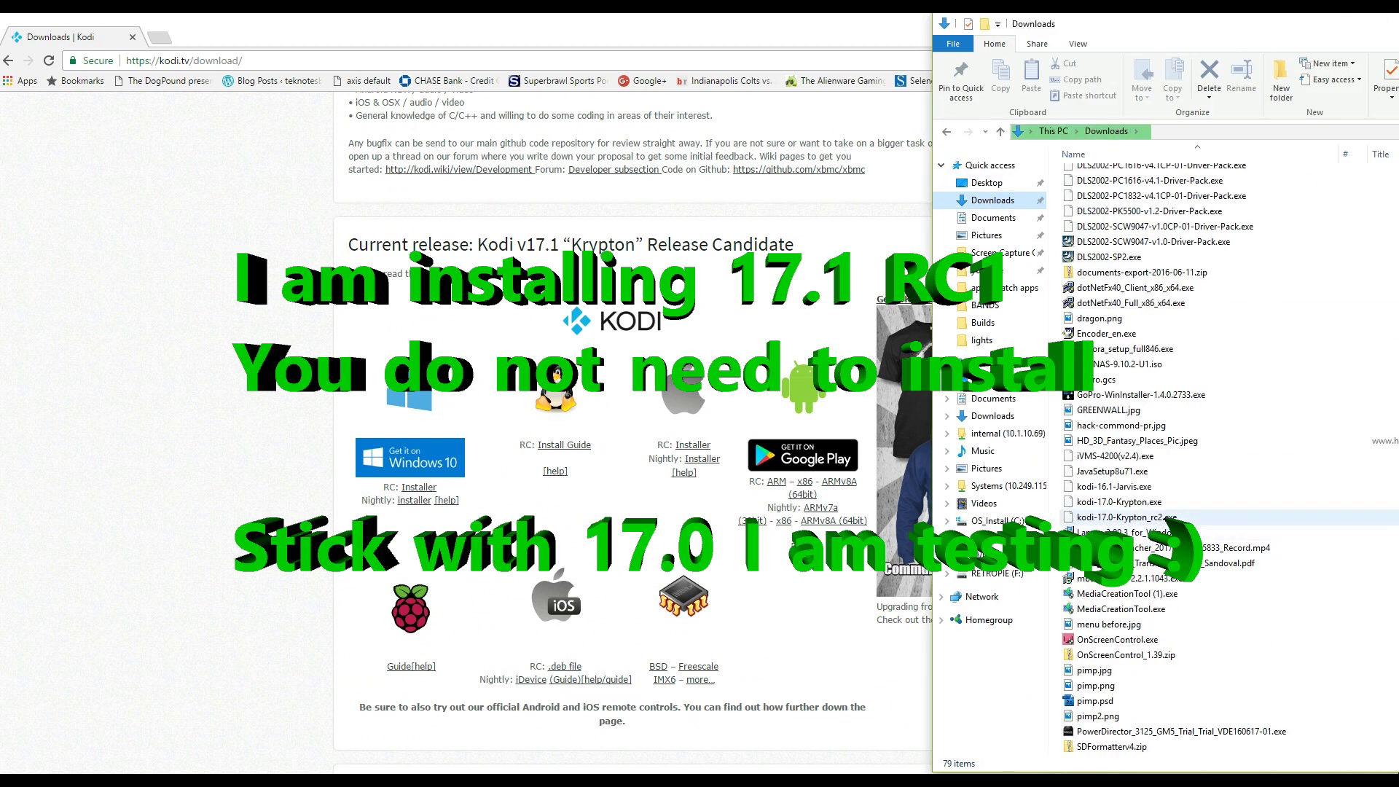
pyautogui.click(421, 487)
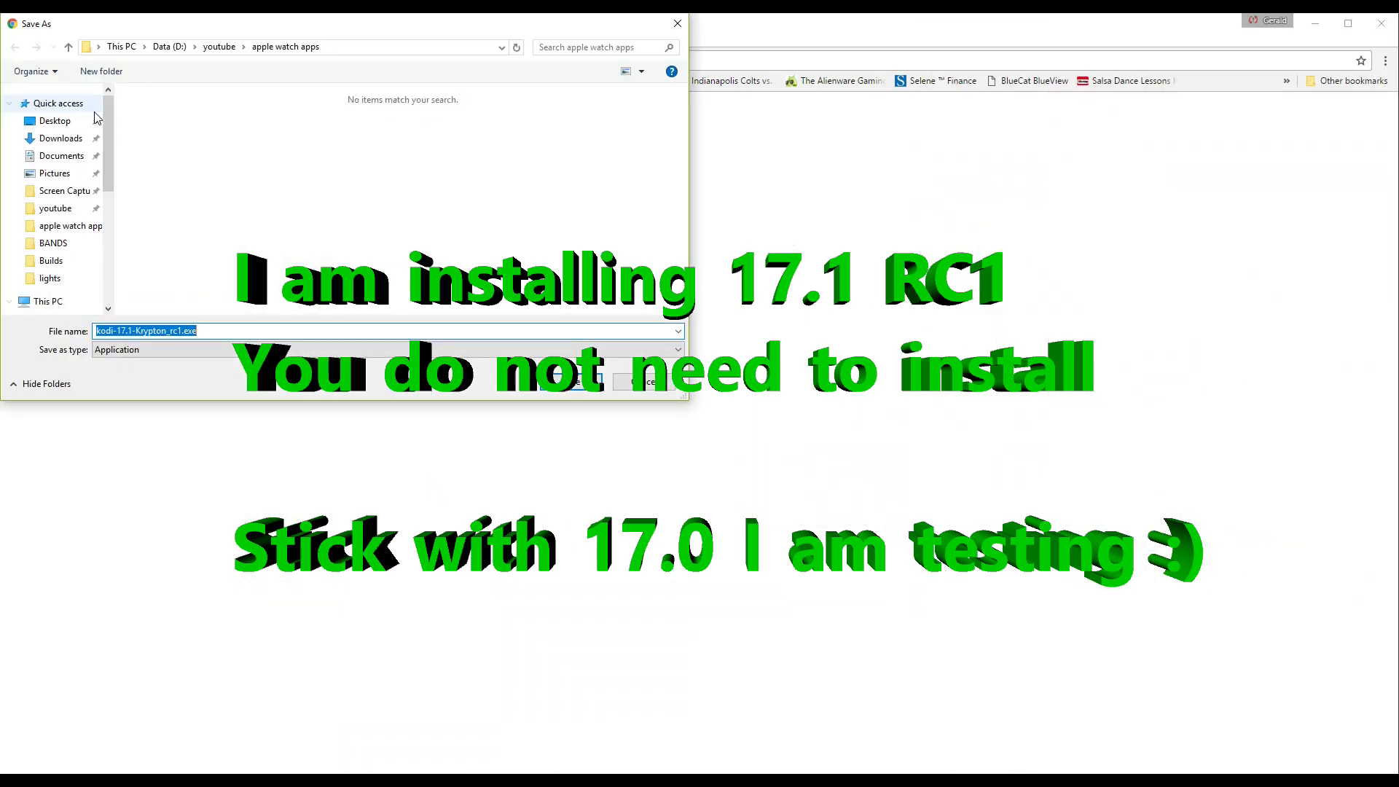
pyautogui.click(573, 382)
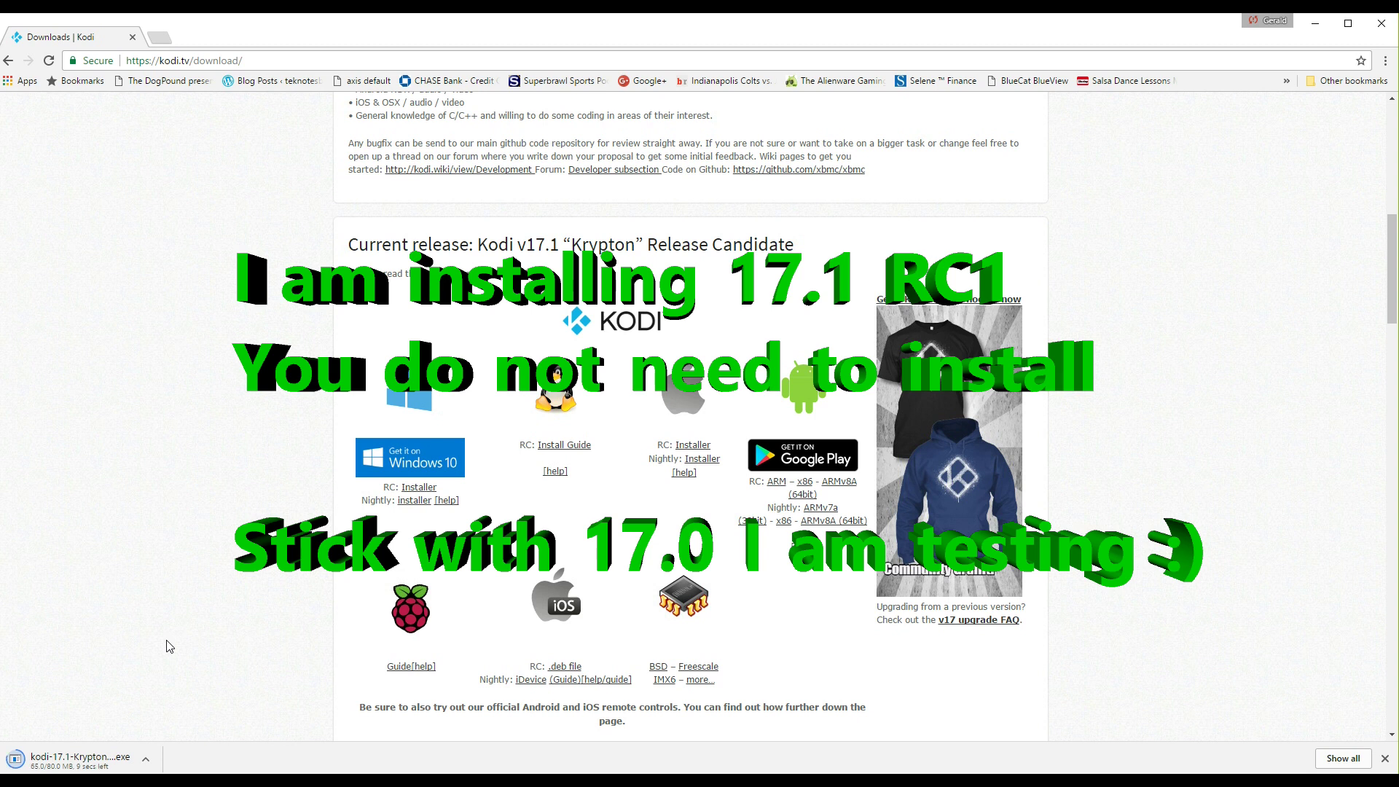
# - Uninstall the existing Kodi through the Windows Add or remove programs settings and close Settings
pyautogui.press('super')
pyautogui.write('add rem')
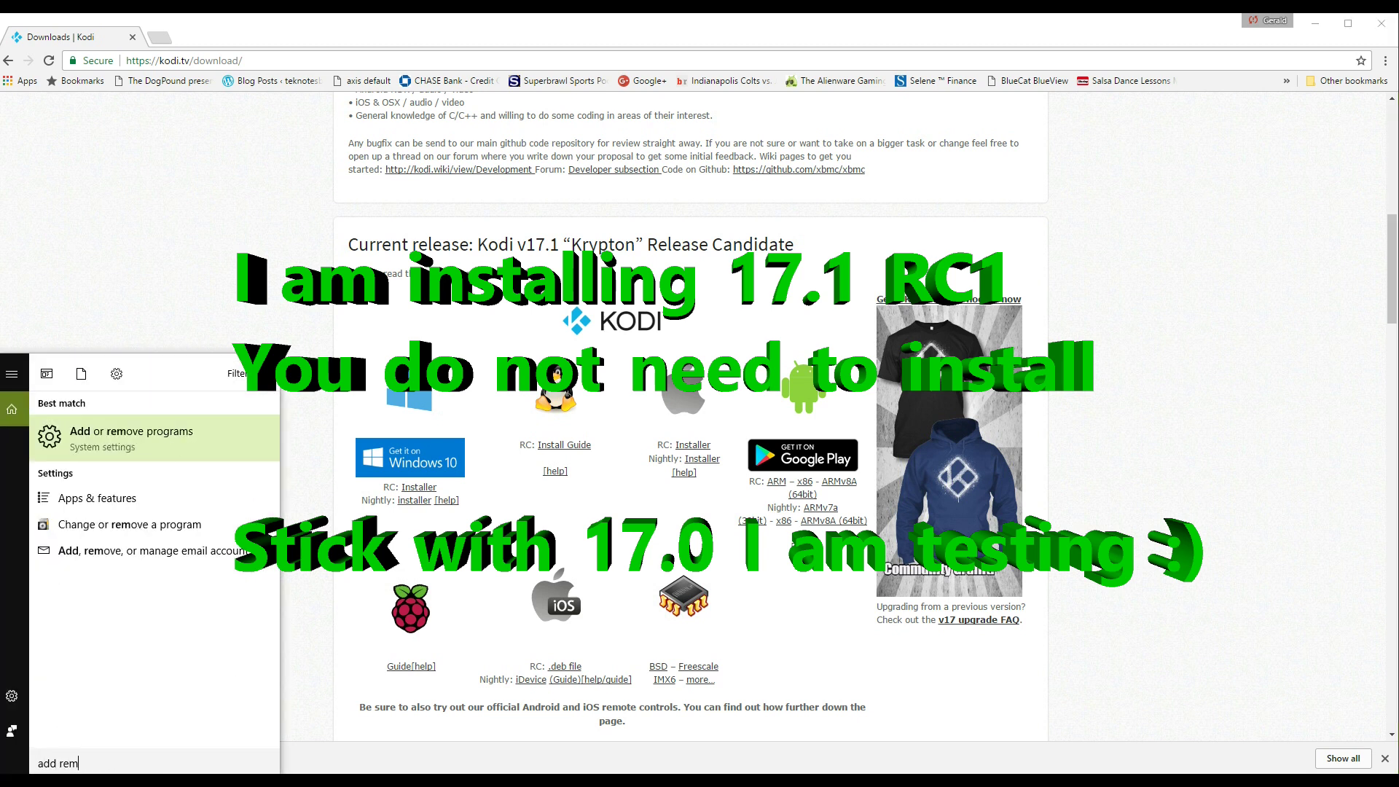
pyautogui.press('Return')
pyautogui.scroll(-15, 399, 532)
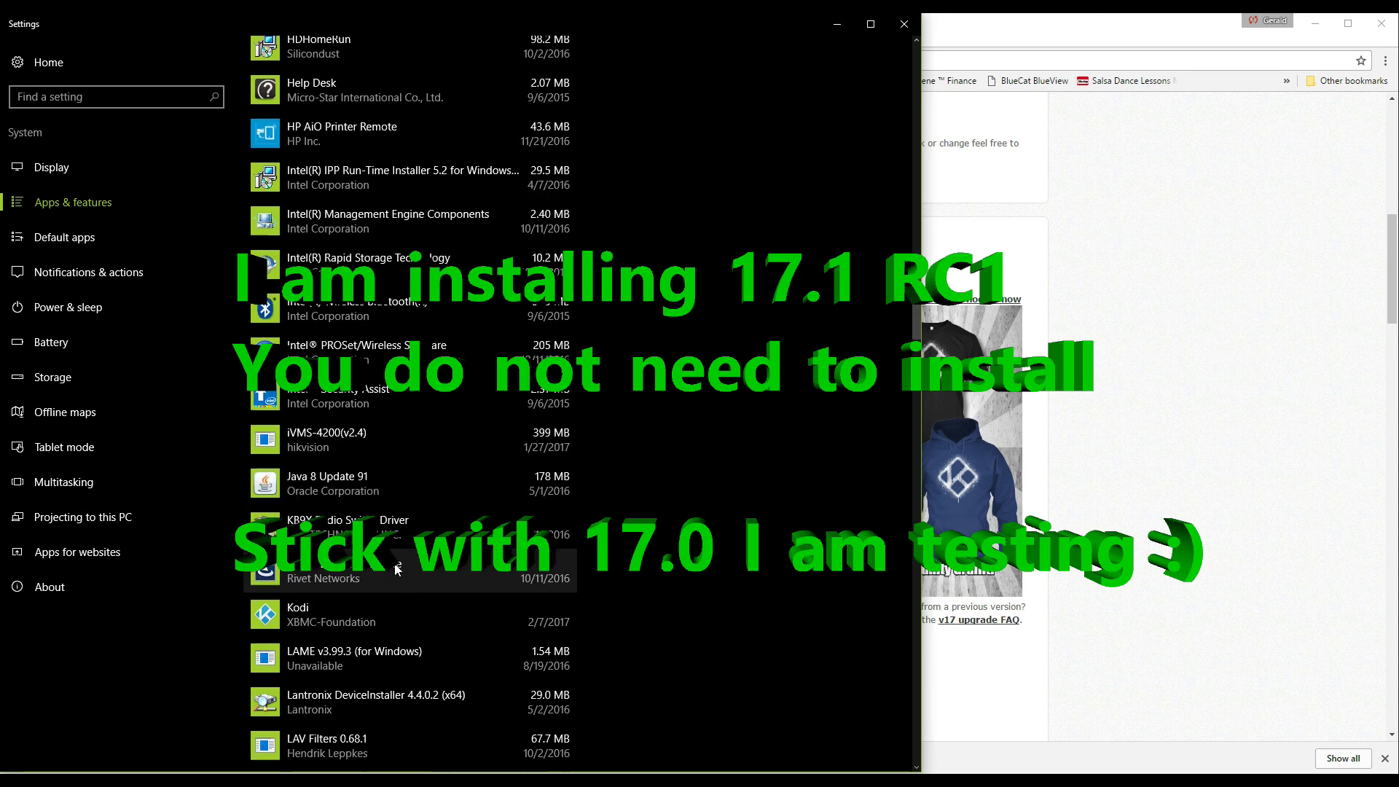
pyautogui.click(335, 614)
pyautogui.click(536, 661)
pyautogui.click(602, 625)
pyautogui.click(1008, 518)
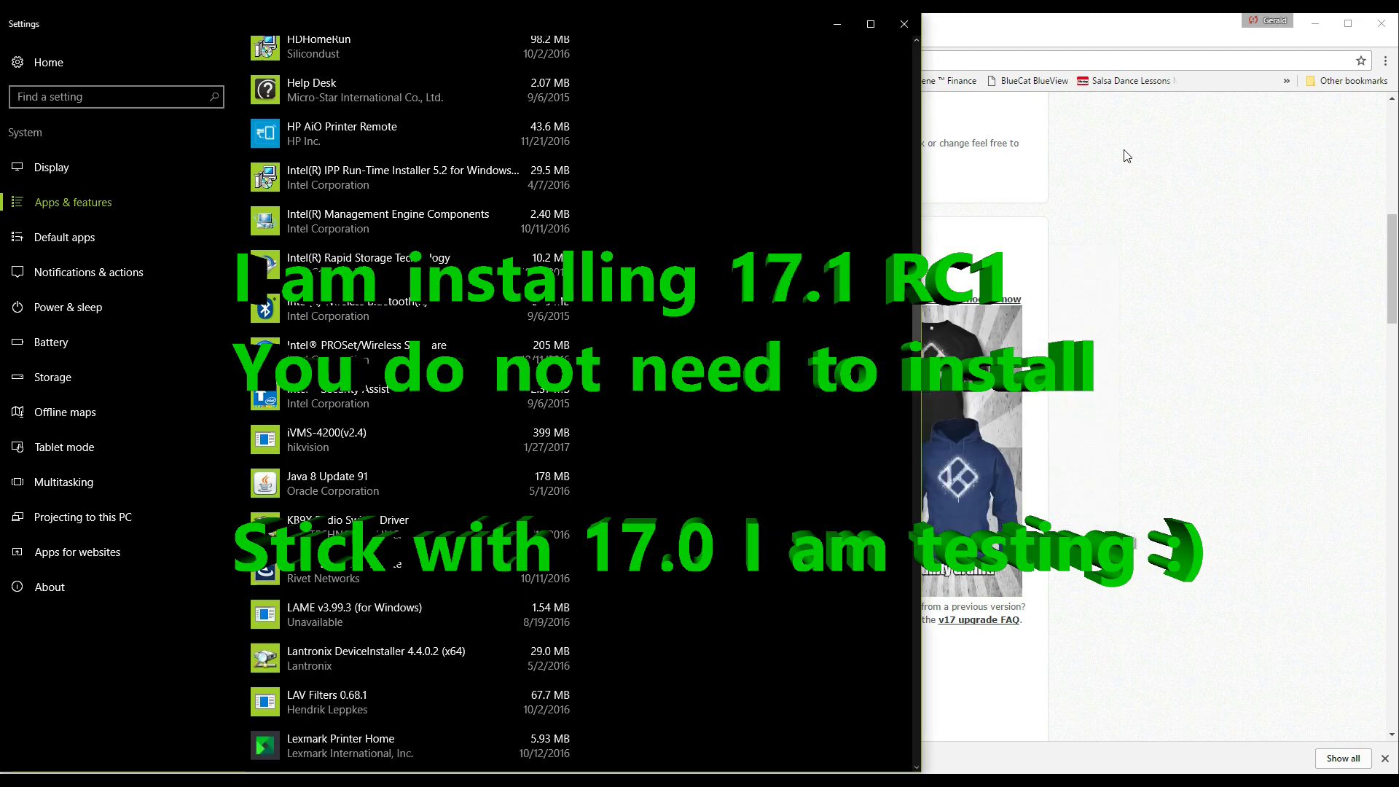
pyautogui.click(903, 24)
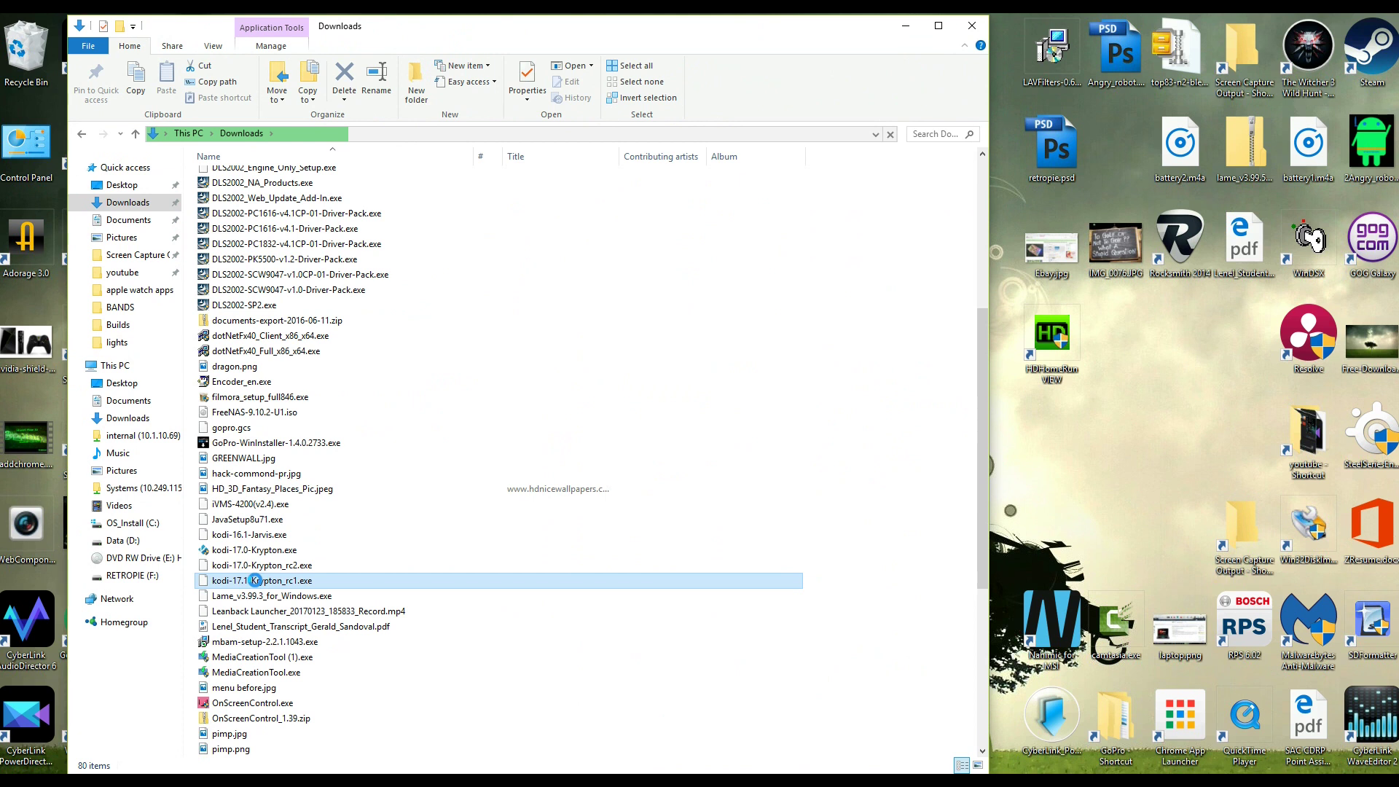
# - Run kodi-17.1-Krypton_rc1.exe as administrator and install the Full type with the default destination and Start Menu folder
pyautogui.rightClick(255, 581)
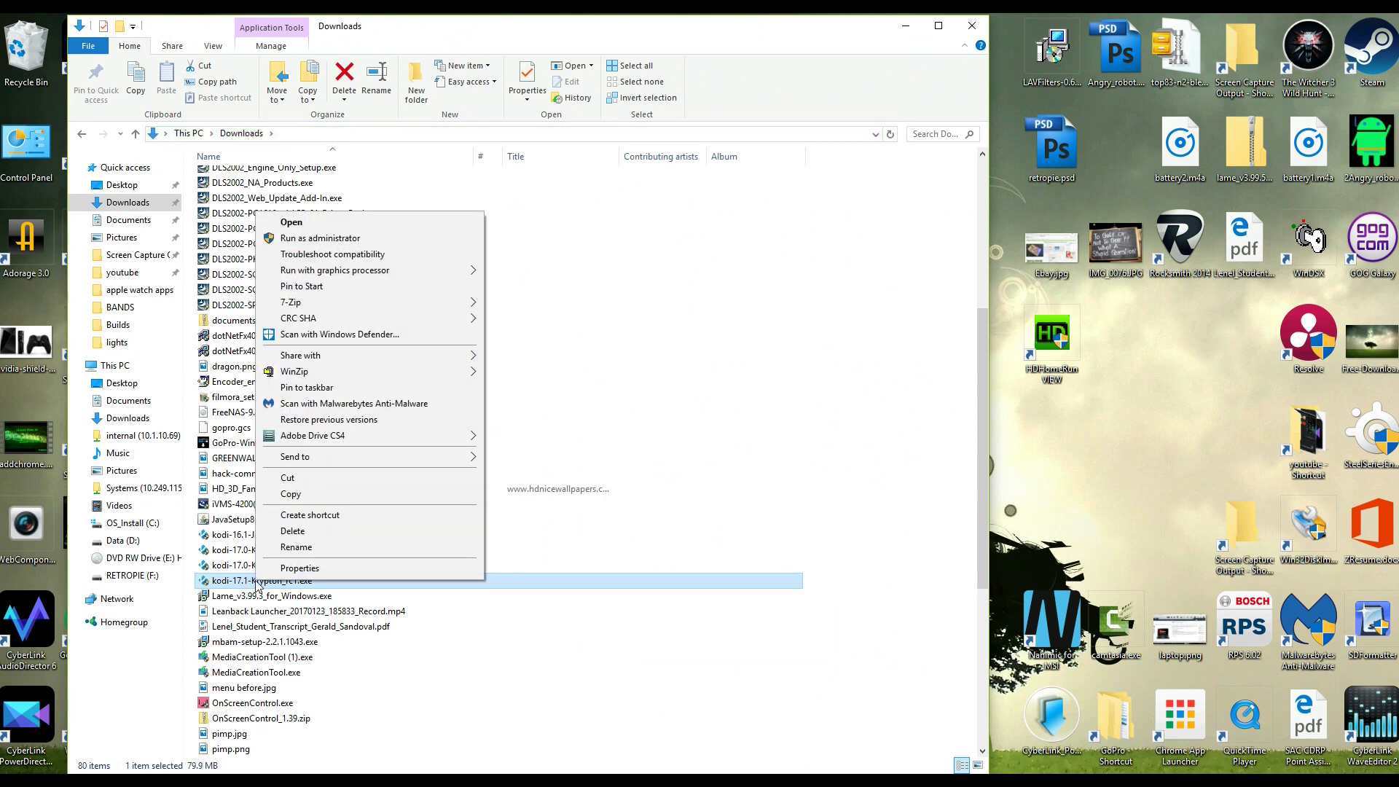
pyautogui.click(356, 239)
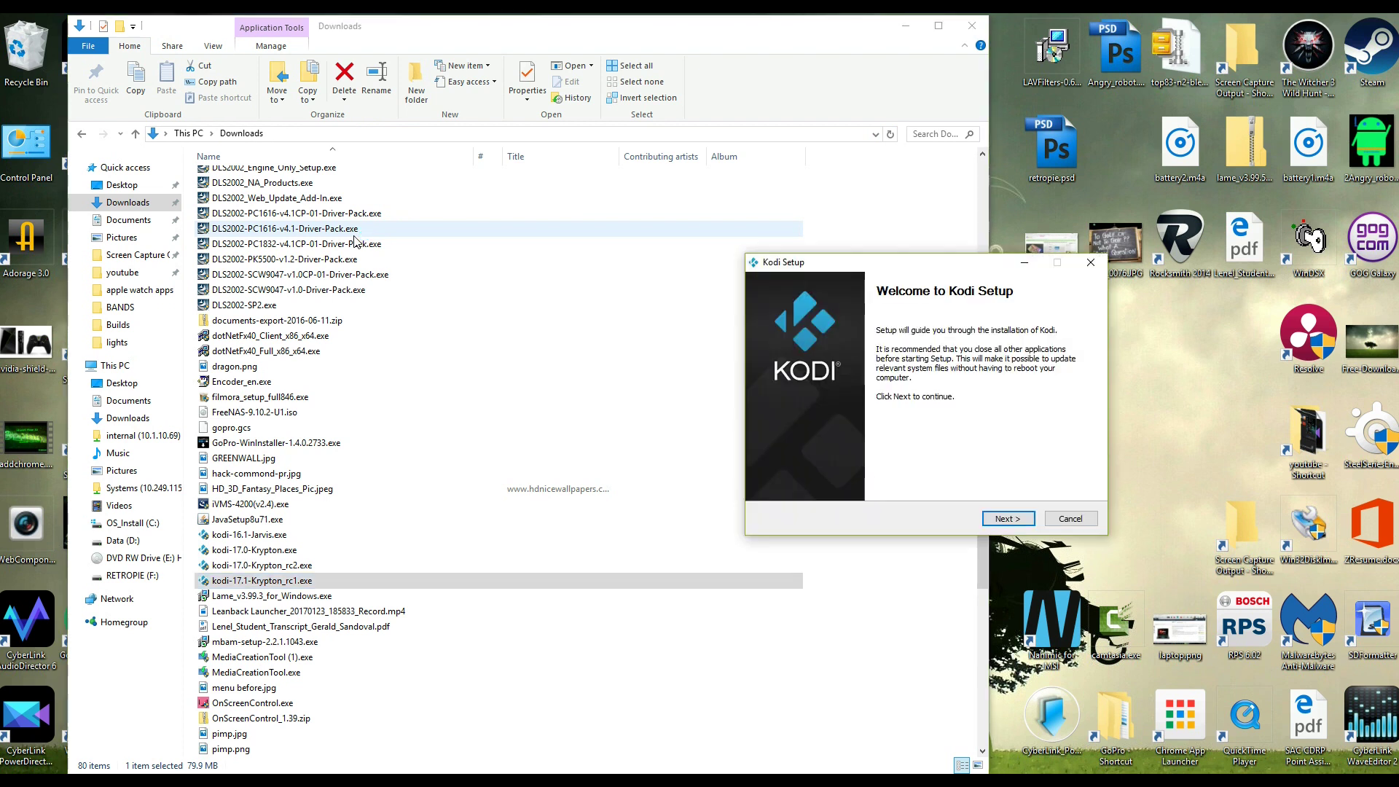
pyautogui.click(1013, 519)
pyautogui.click(1014, 518)
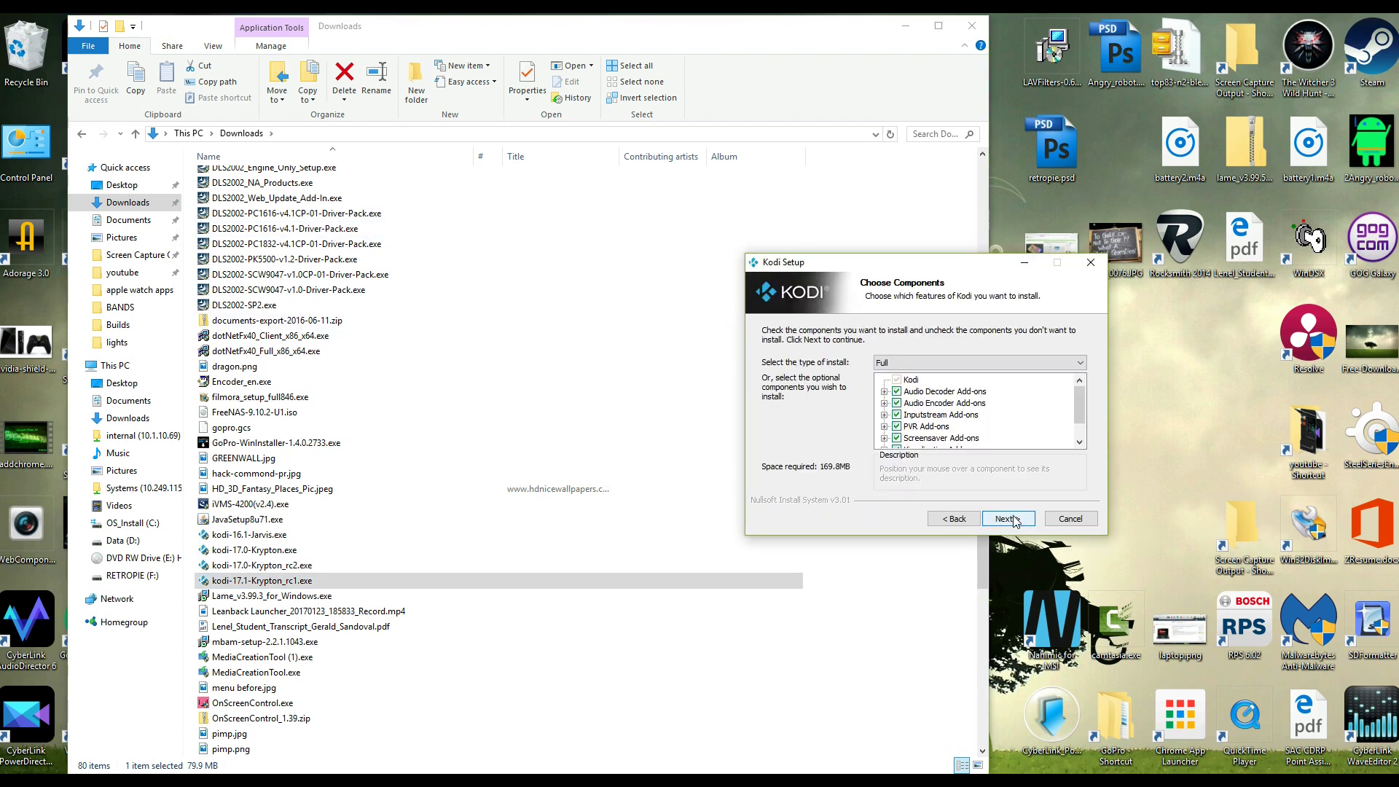
pyautogui.click(1014, 518)
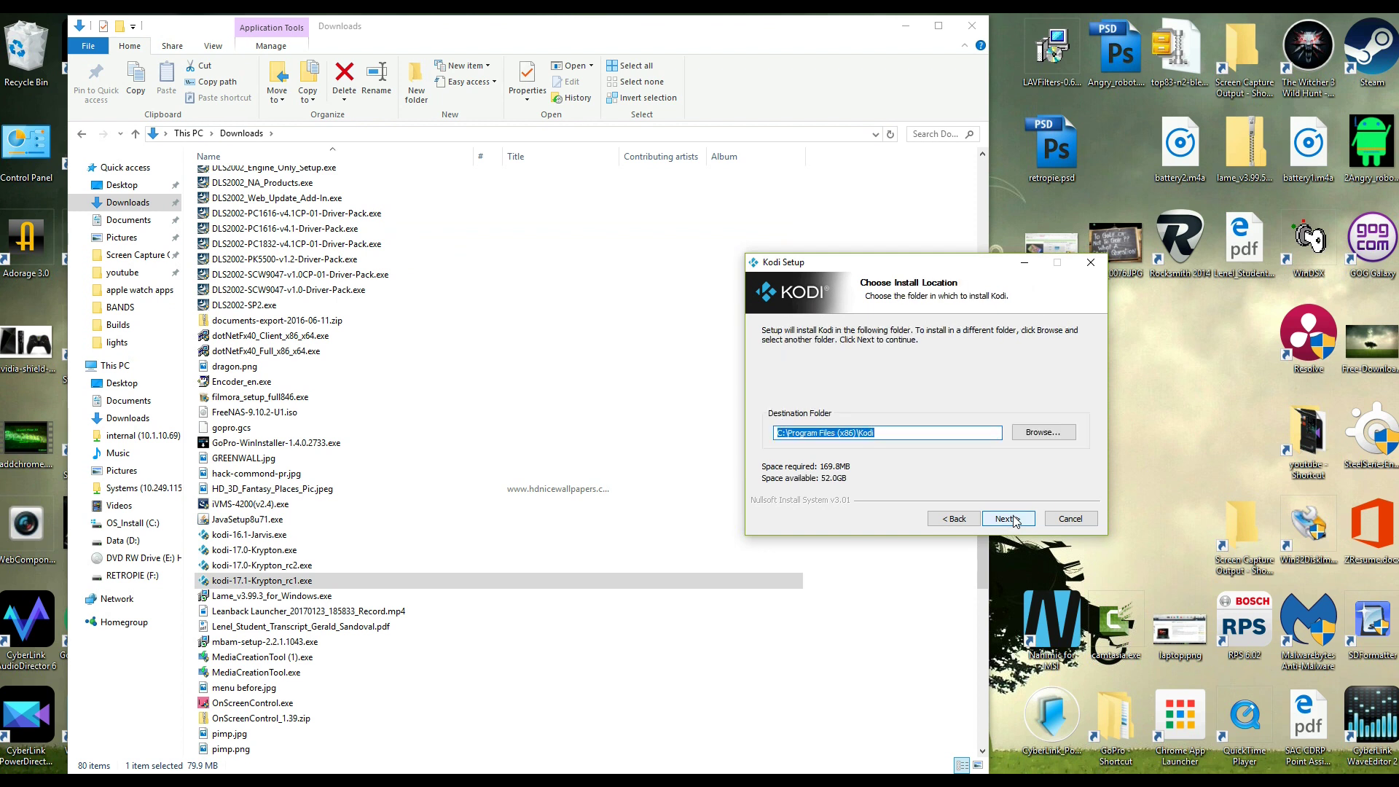
pyautogui.click(1013, 519)
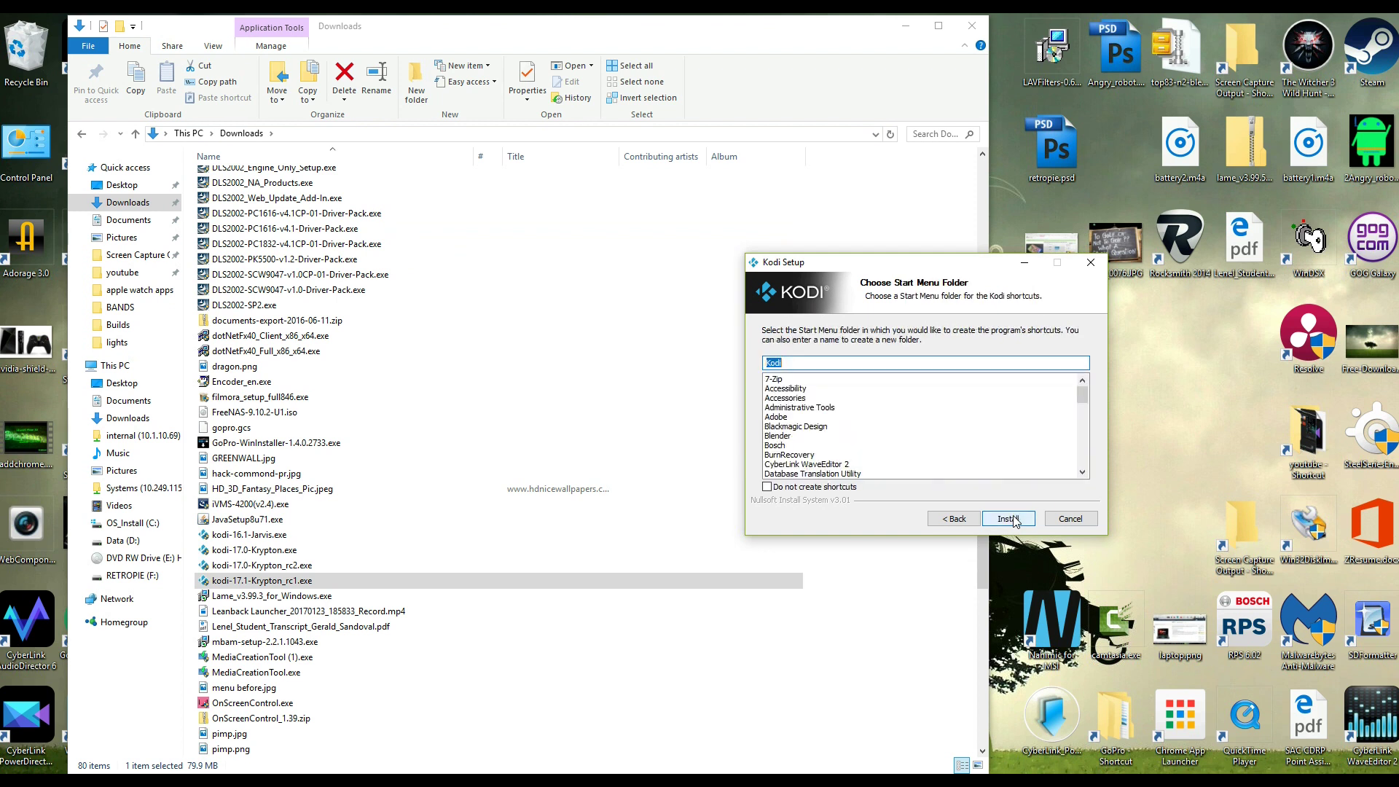
pyautogui.click(1013, 518)
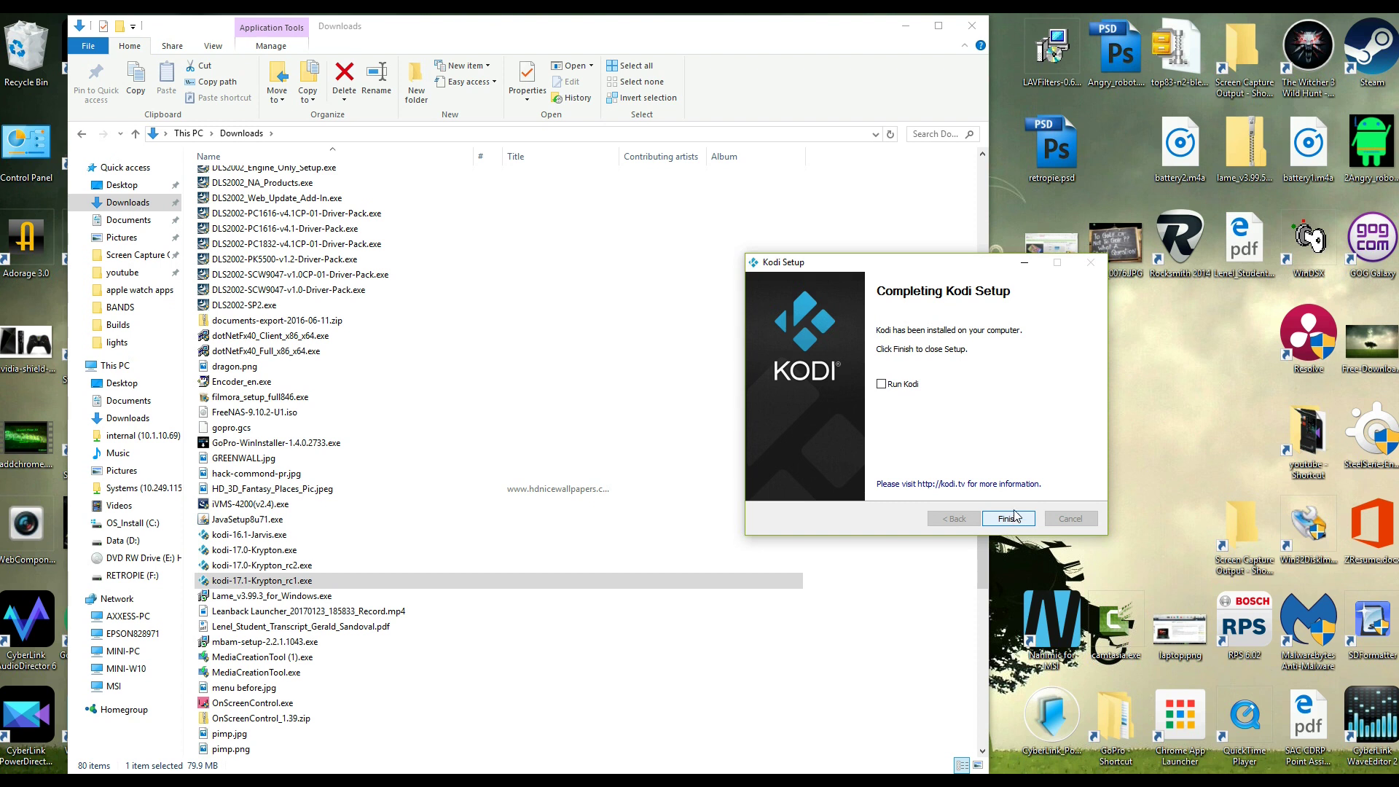
# - Finish Kodi Setup with the Run Kodi option enabled and close the Downloads window
pyautogui.click(880, 386)
pyautogui.click(1009, 519)
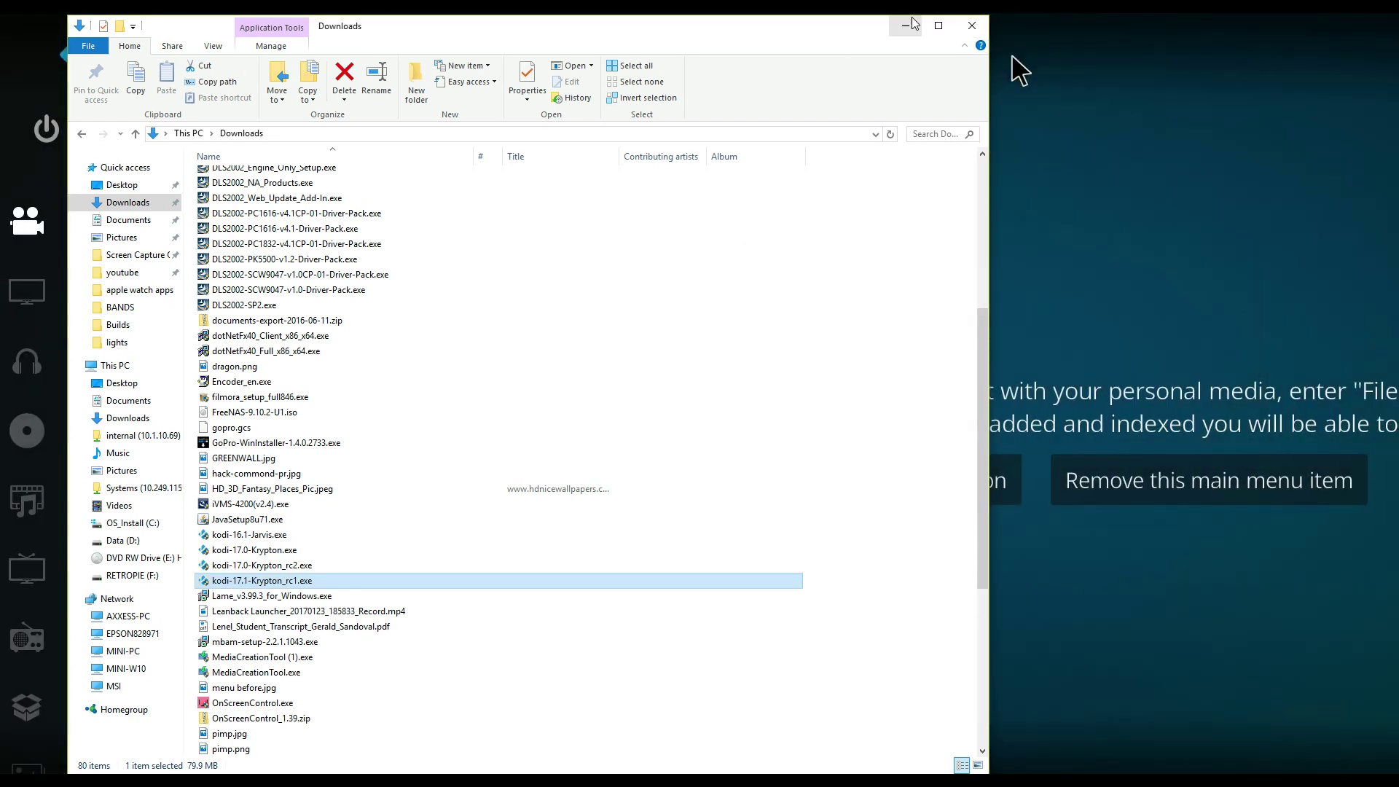
pyautogui.click(972, 27)
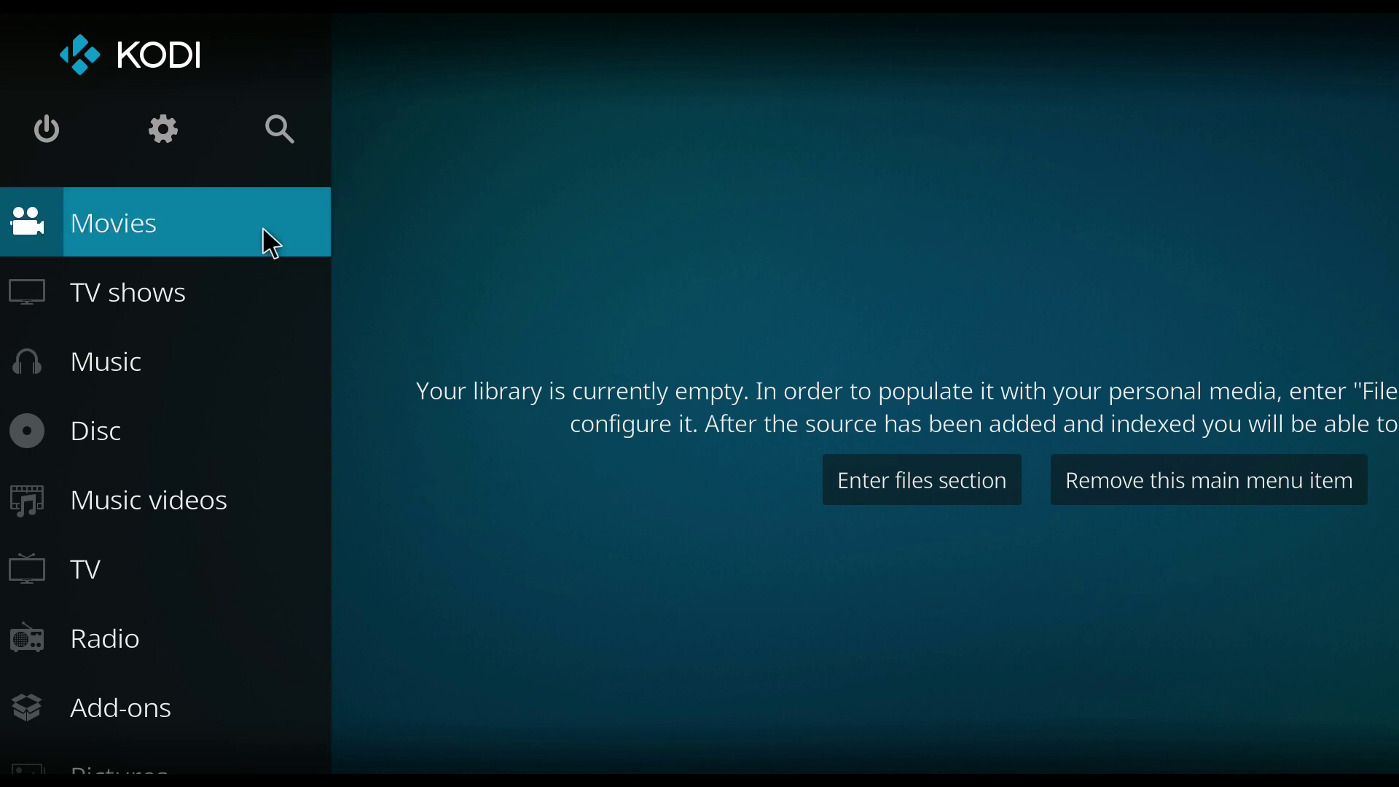
# - Look through Kodi's main menu categories from Movies down to Add-ons
pyautogui.press('Down')
pyautogui.press('Down')
pyautogui.press('Down')
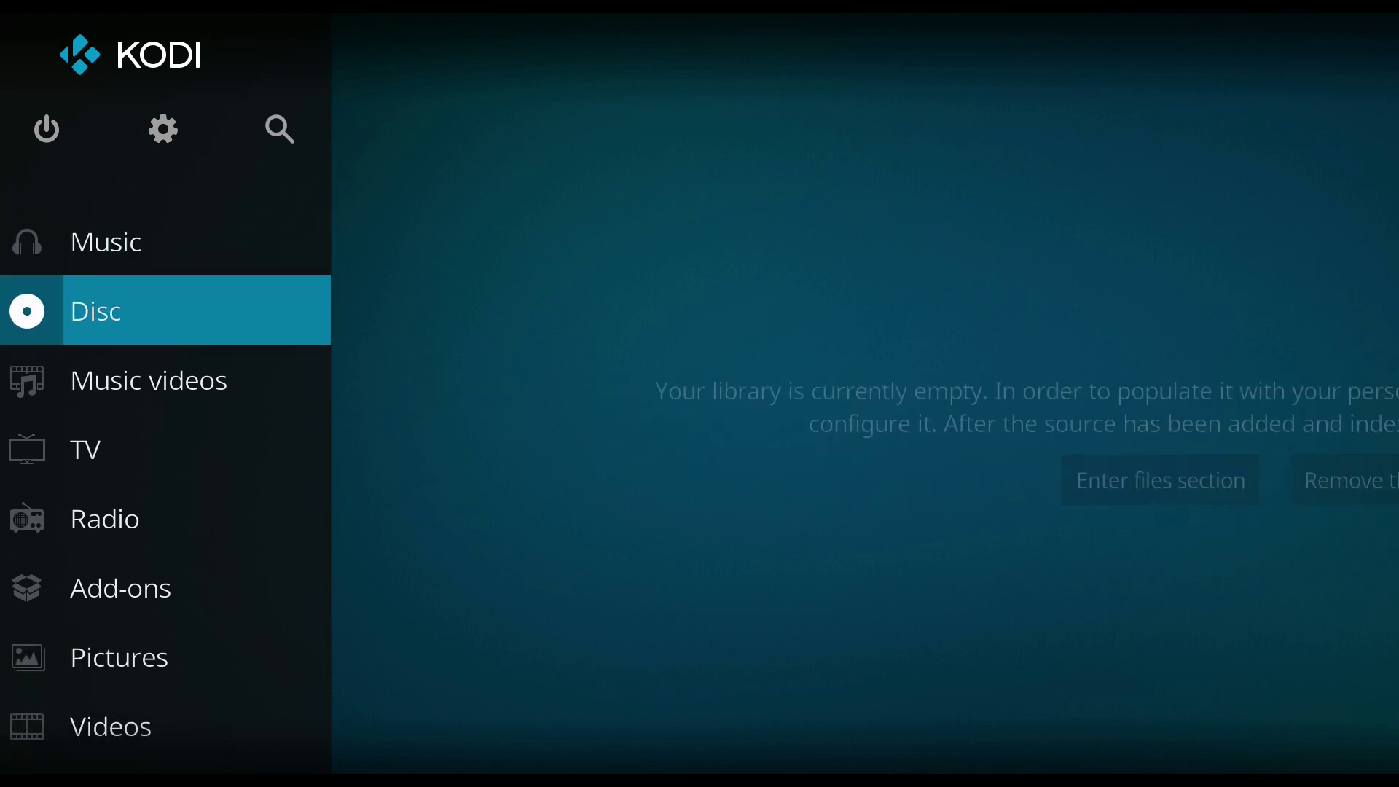
pyautogui.press('Down')
pyautogui.press('Down')
pyautogui.press('Down')
pyautogui.press('Down')
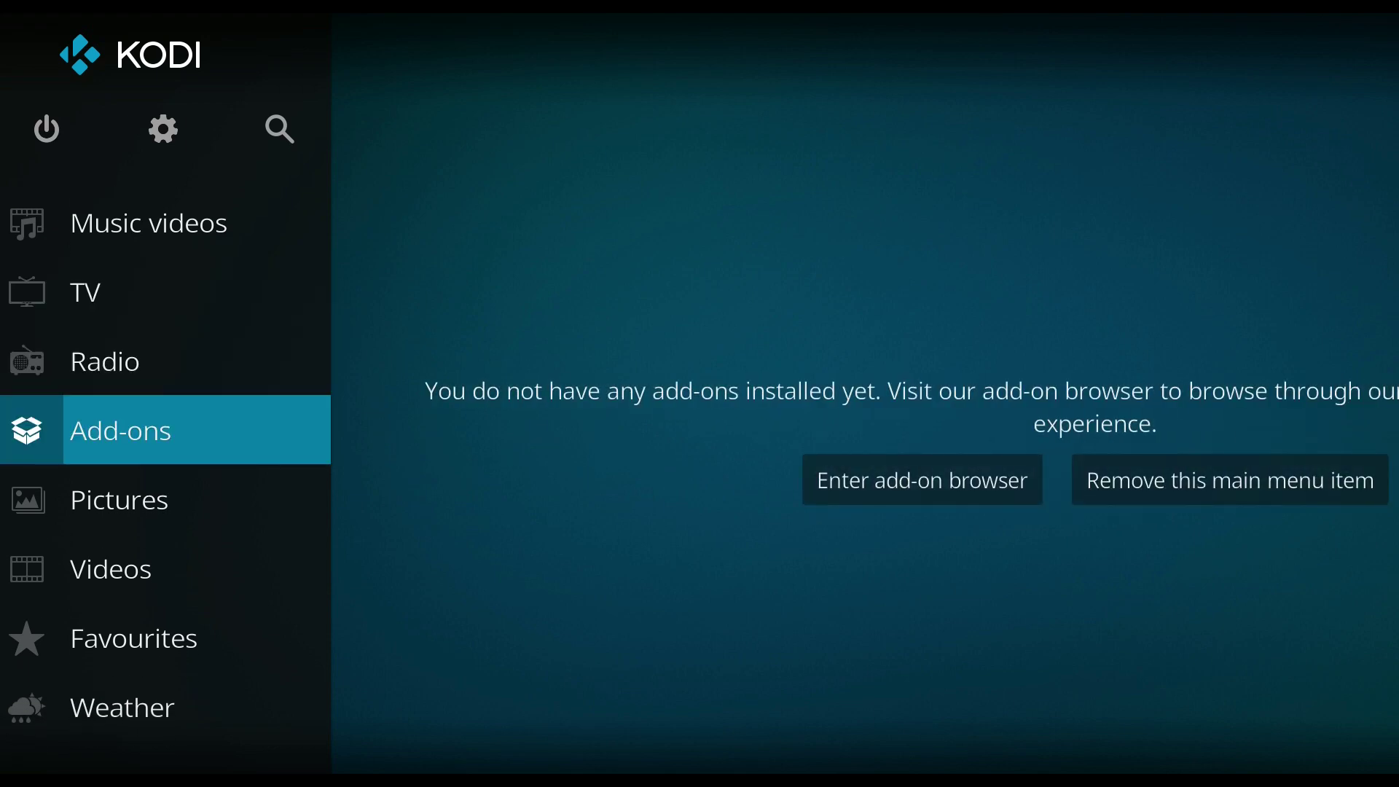
# - Open the File manager from Kodi's System settings
pyautogui.press('Up')
pyautogui.press('Up')
pyautogui.press('Up')
pyautogui.press('Up')
pyautogui.press('Up')
pyautogui.press('Up')
pyautogui.press('Up')
pyautogui.press('Up')
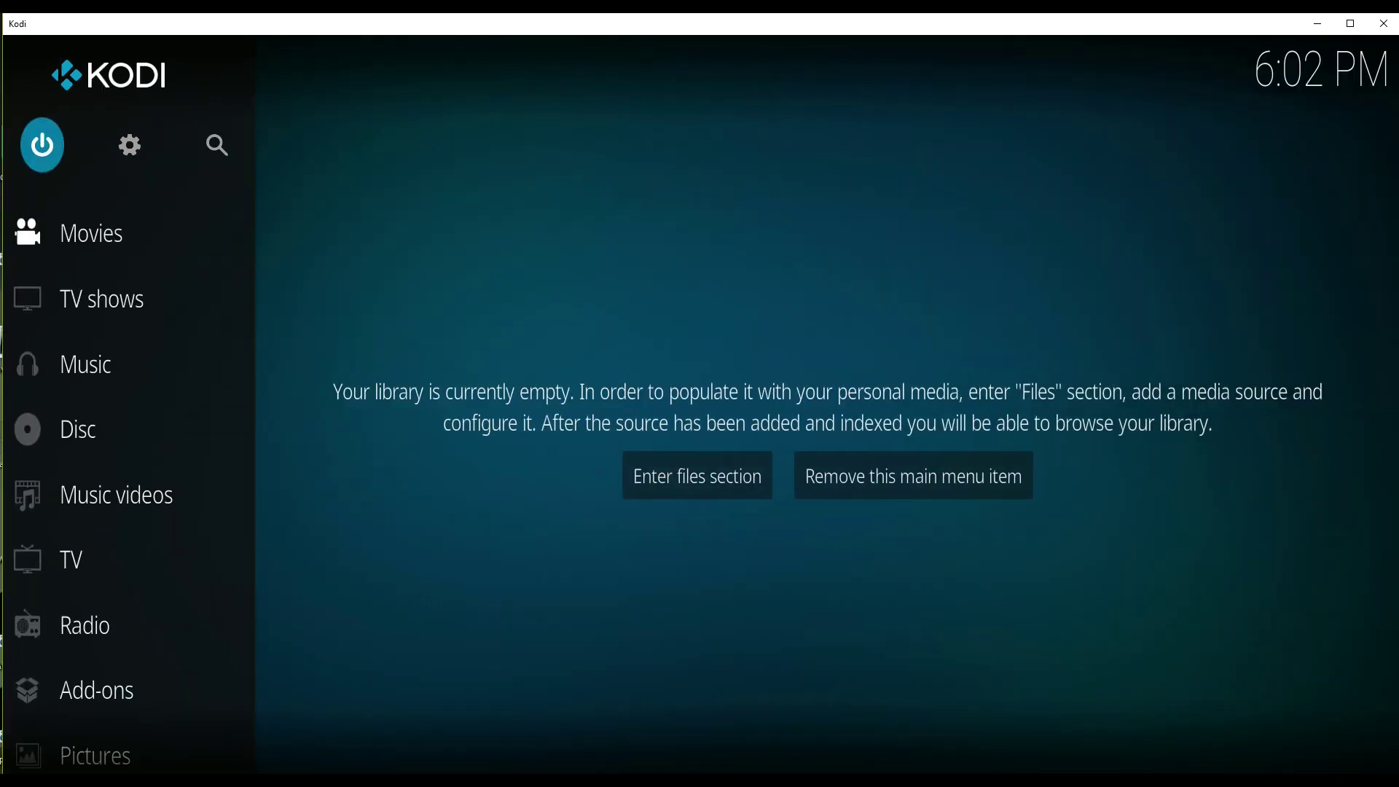
pyautogui.press('Right')
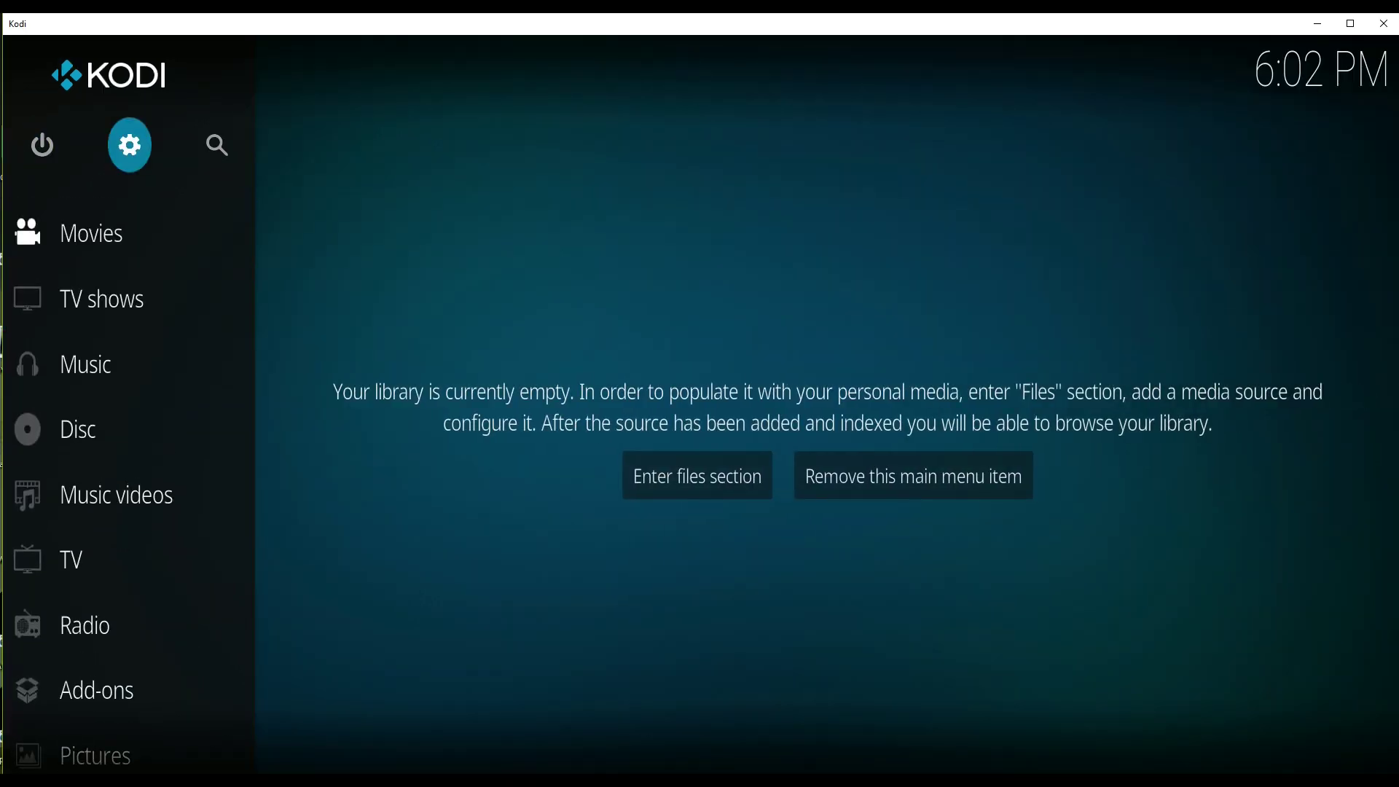
pyautogui.press('Return')
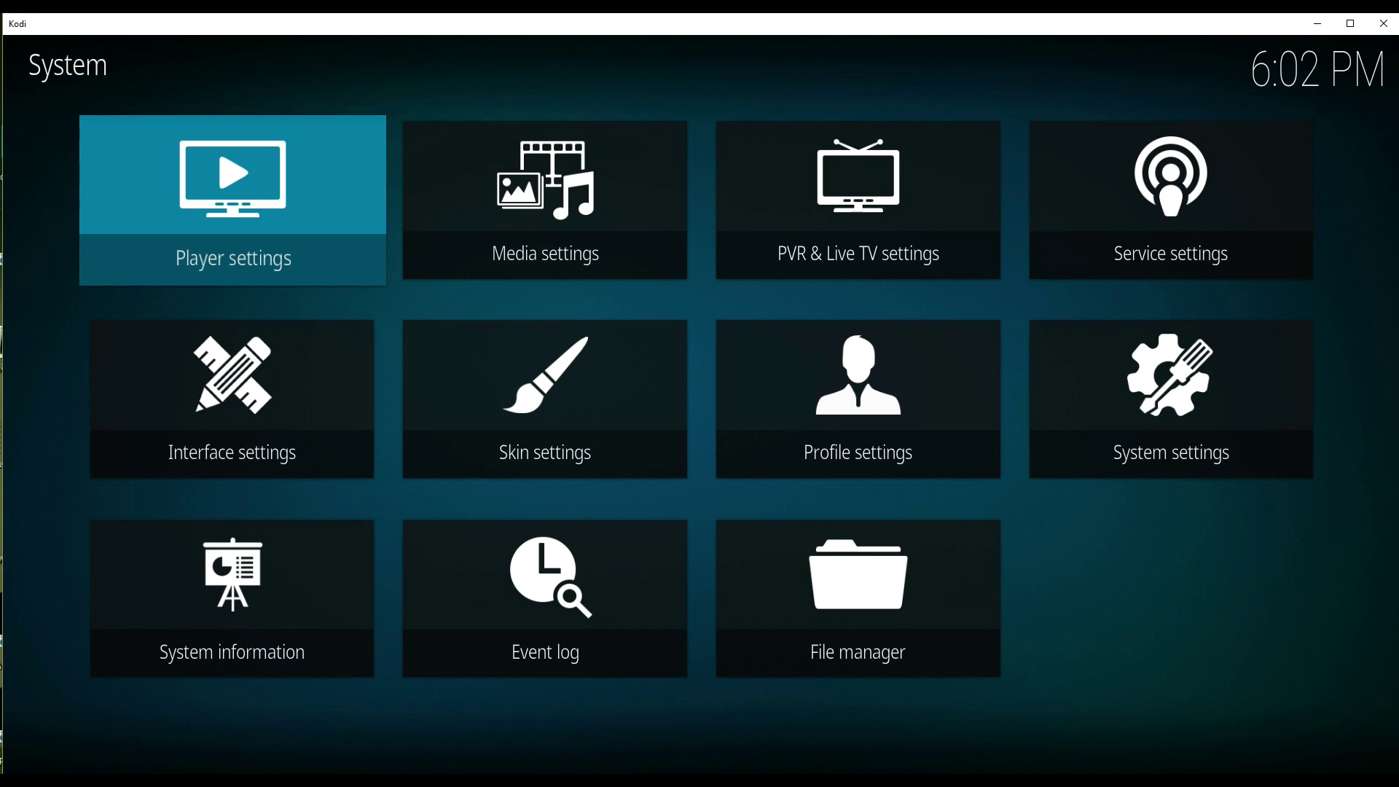
pyautogui.press('Down')
pyautogui.press('Down')
pyautogui.press('Right')
pyautogui.press('Right')
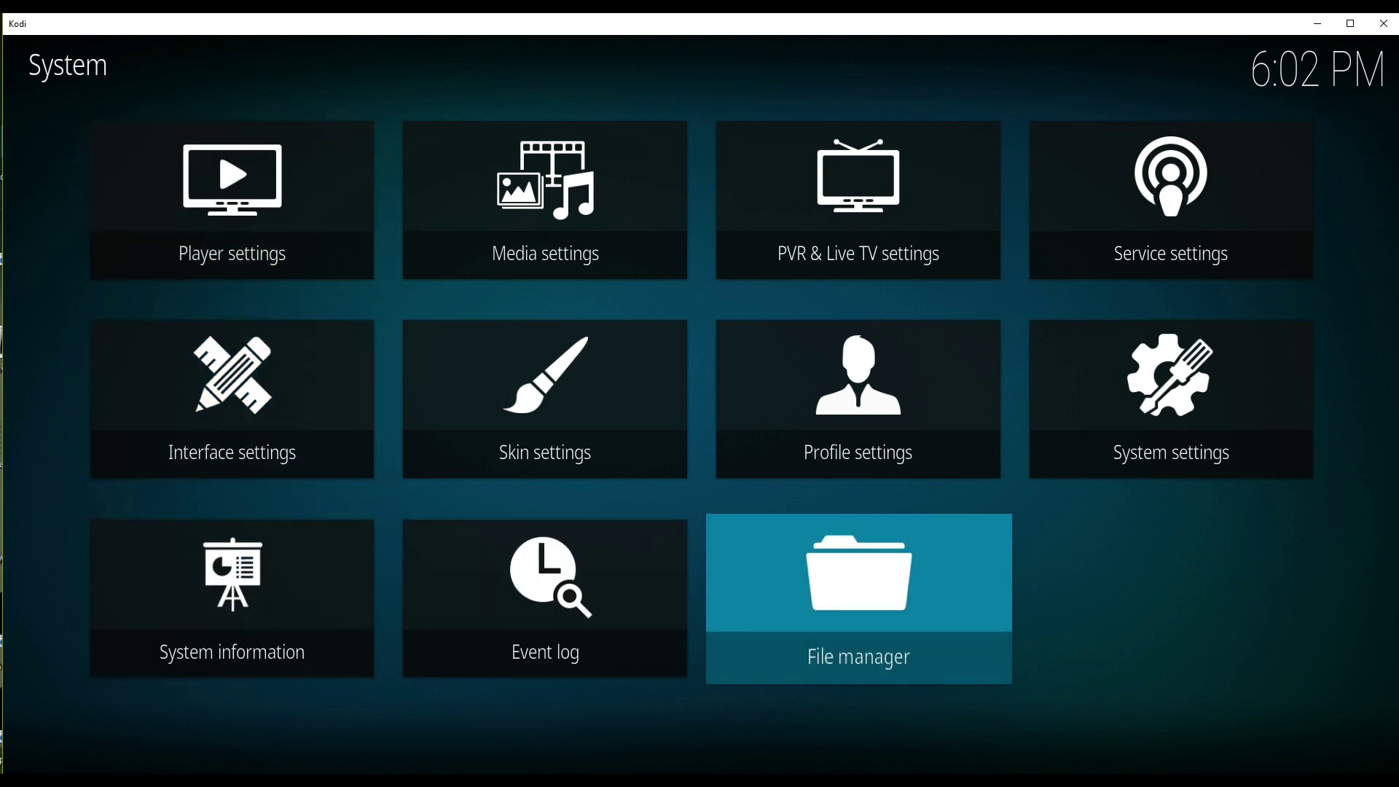
pyautogui.press('Return')
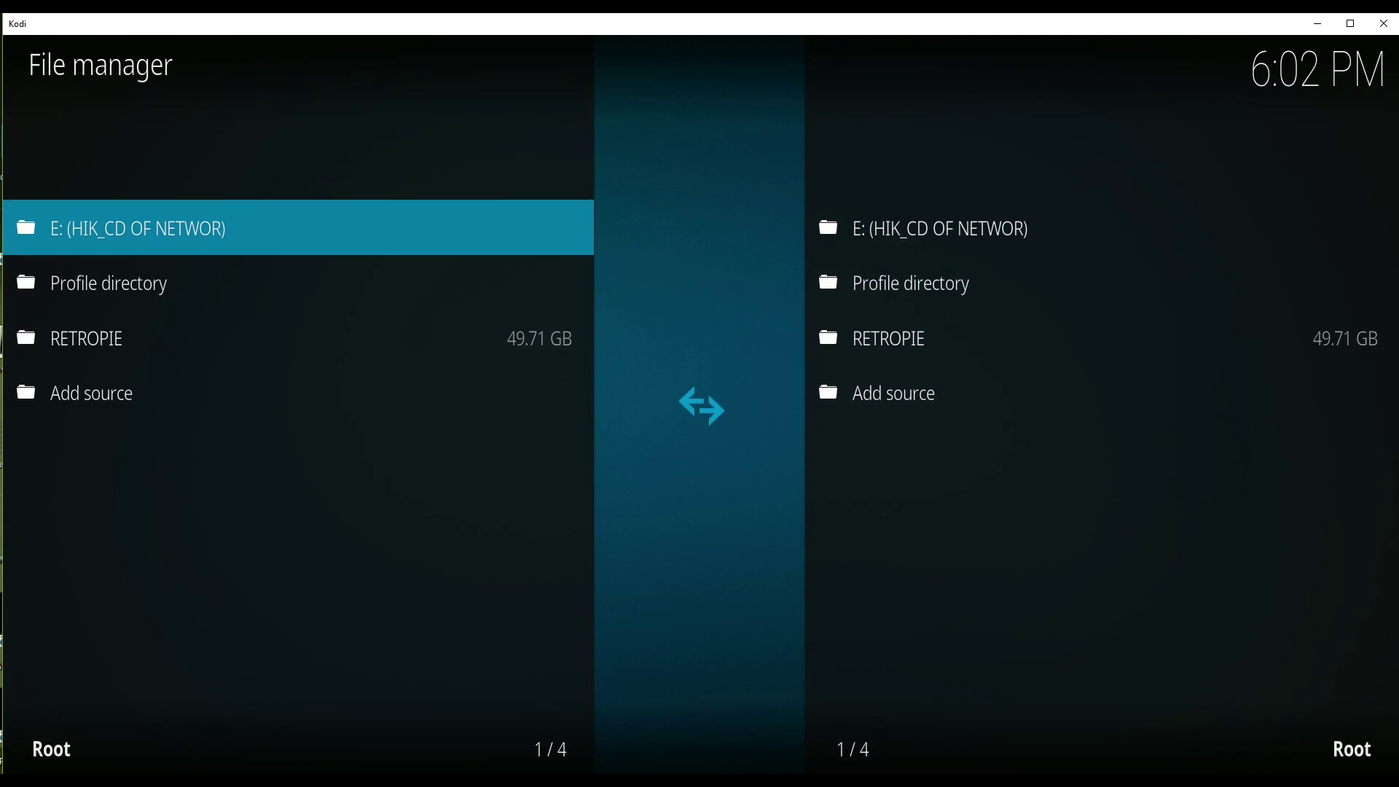
pyautogui.press('Down')
pyautogui.press('Down')
pyautogui.press('Down')
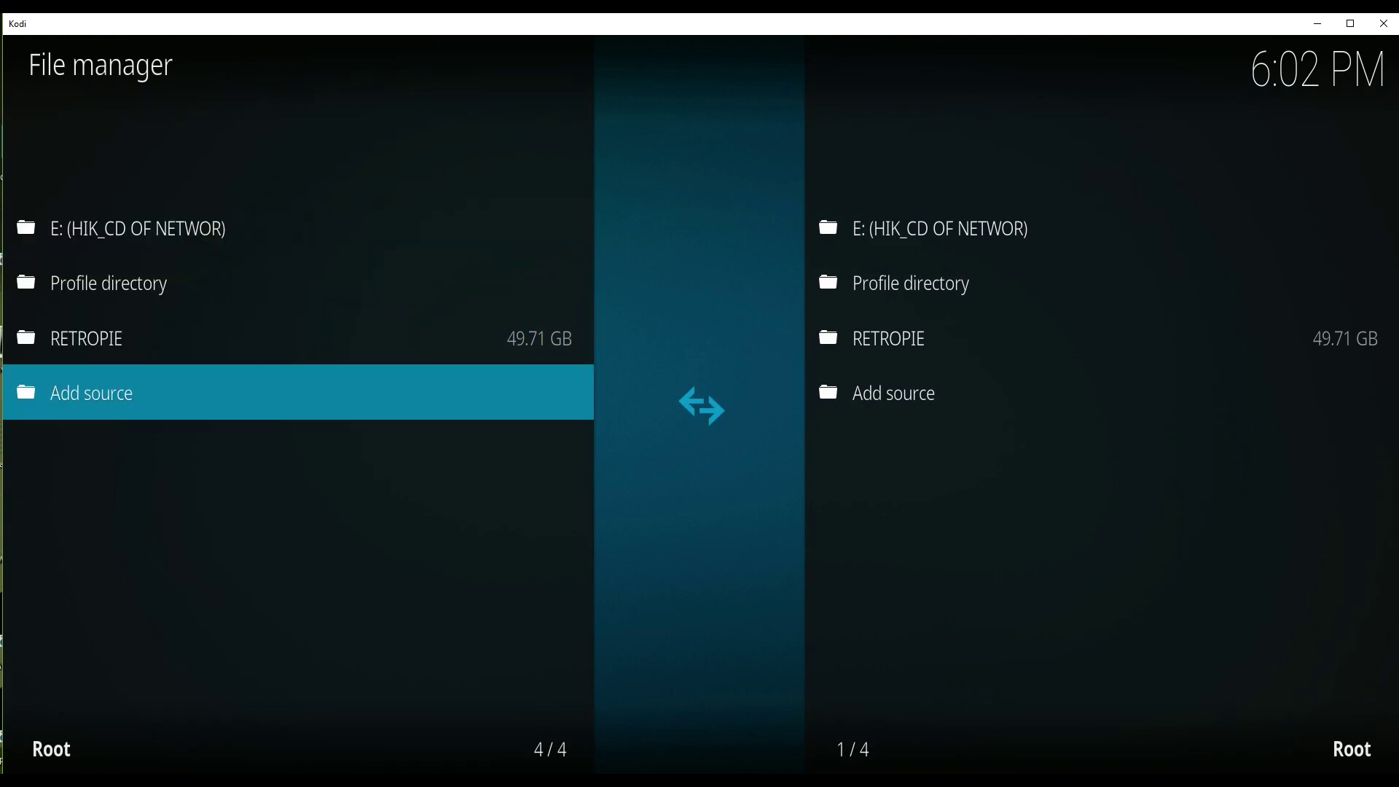
pyautogui.press('Return')
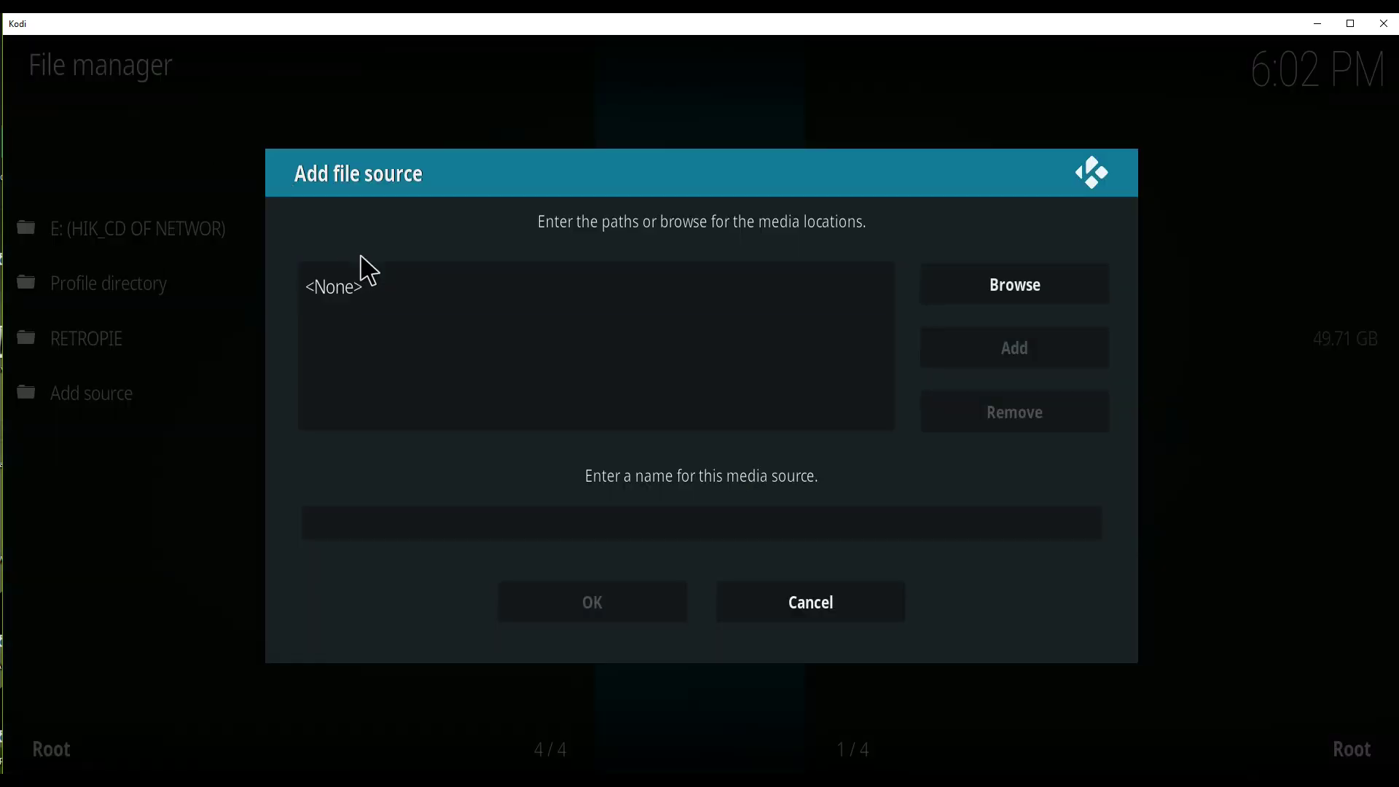
pyautogui.click(362, 284)
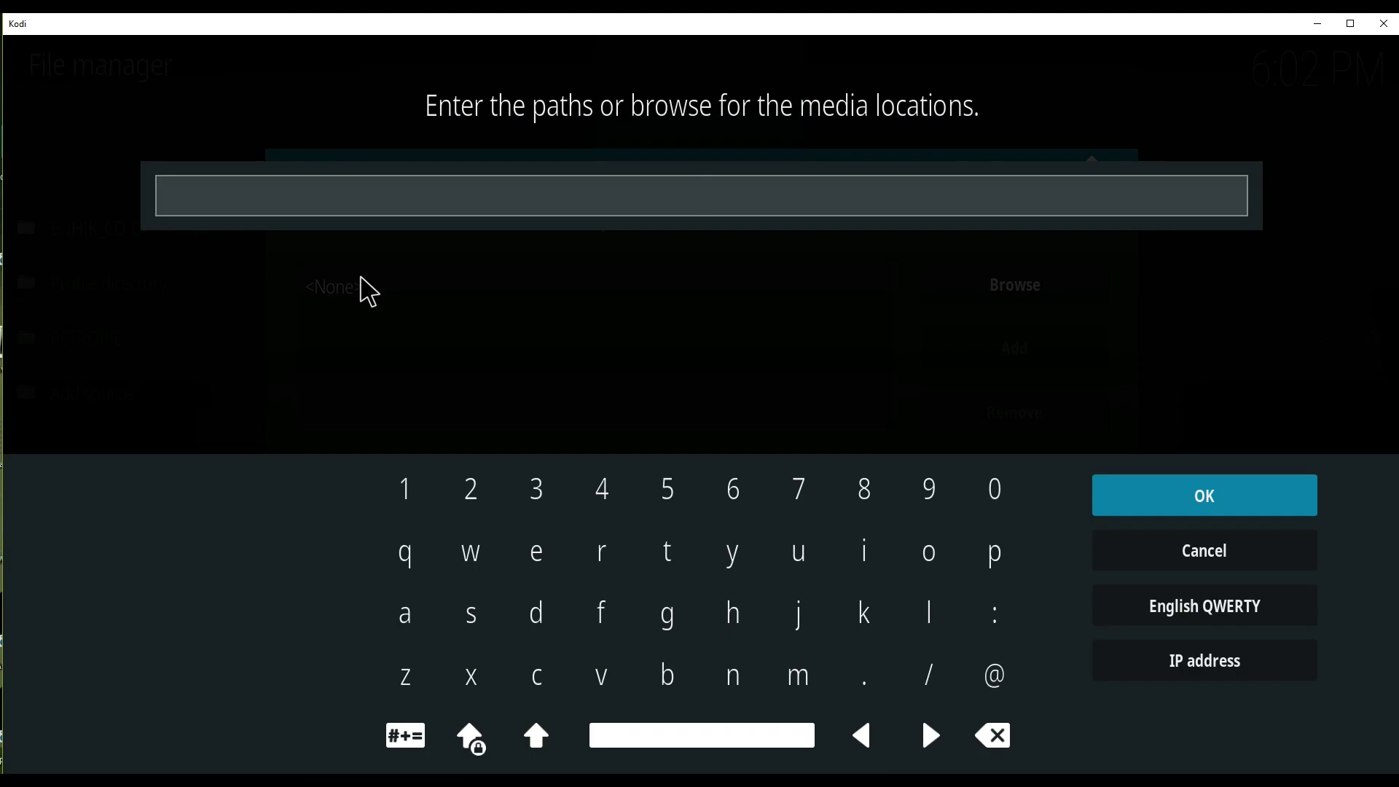
pyautogui.write('http://')
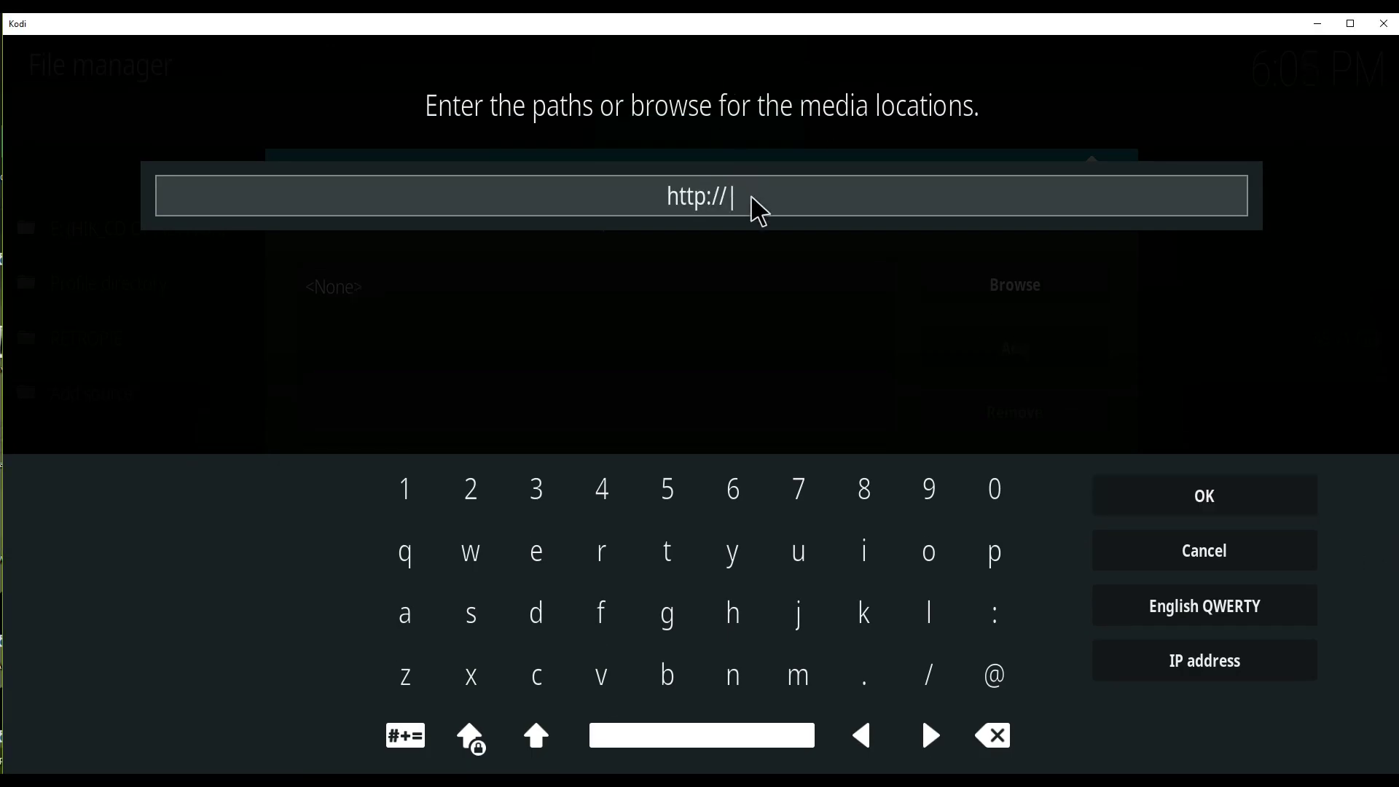
pyautogui.write('fusion')
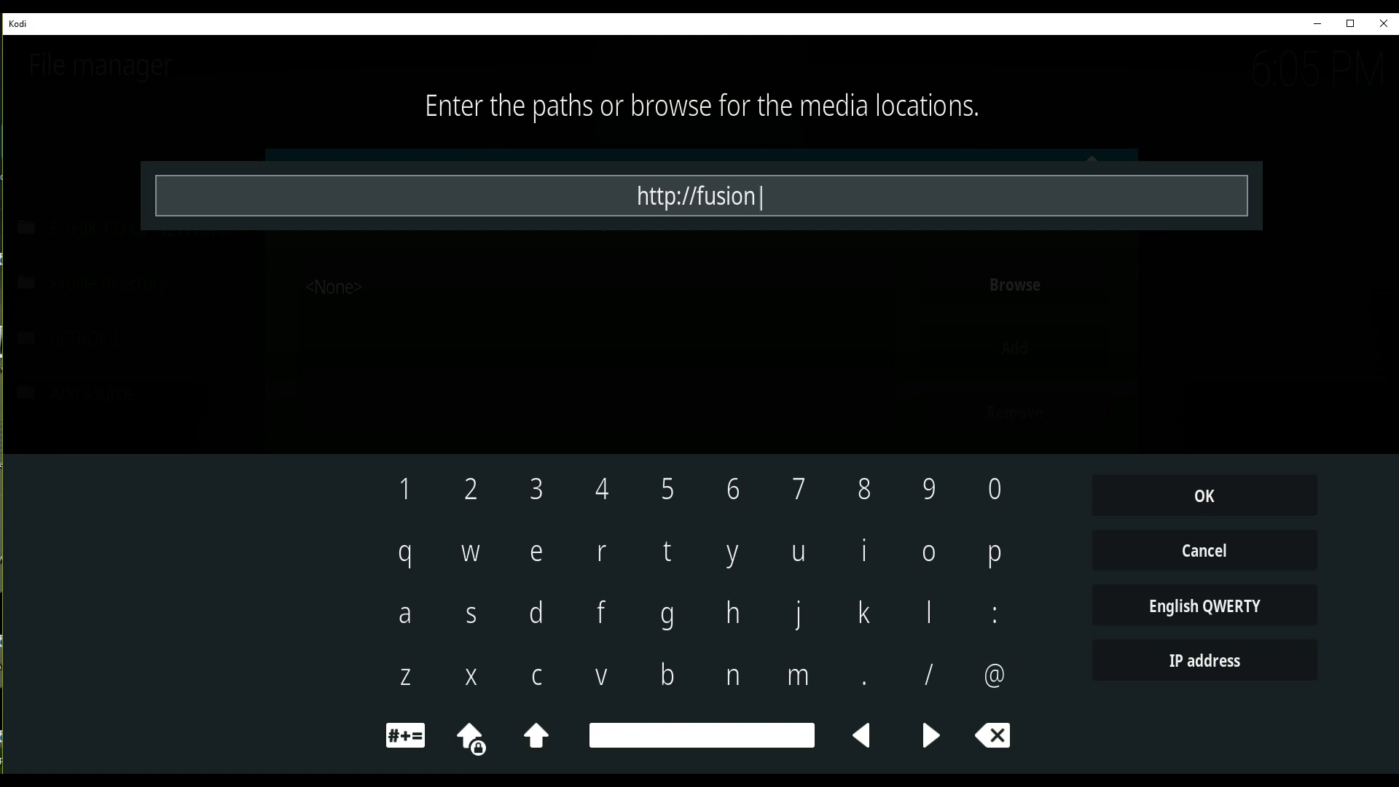
pyautogui.write('.tva')
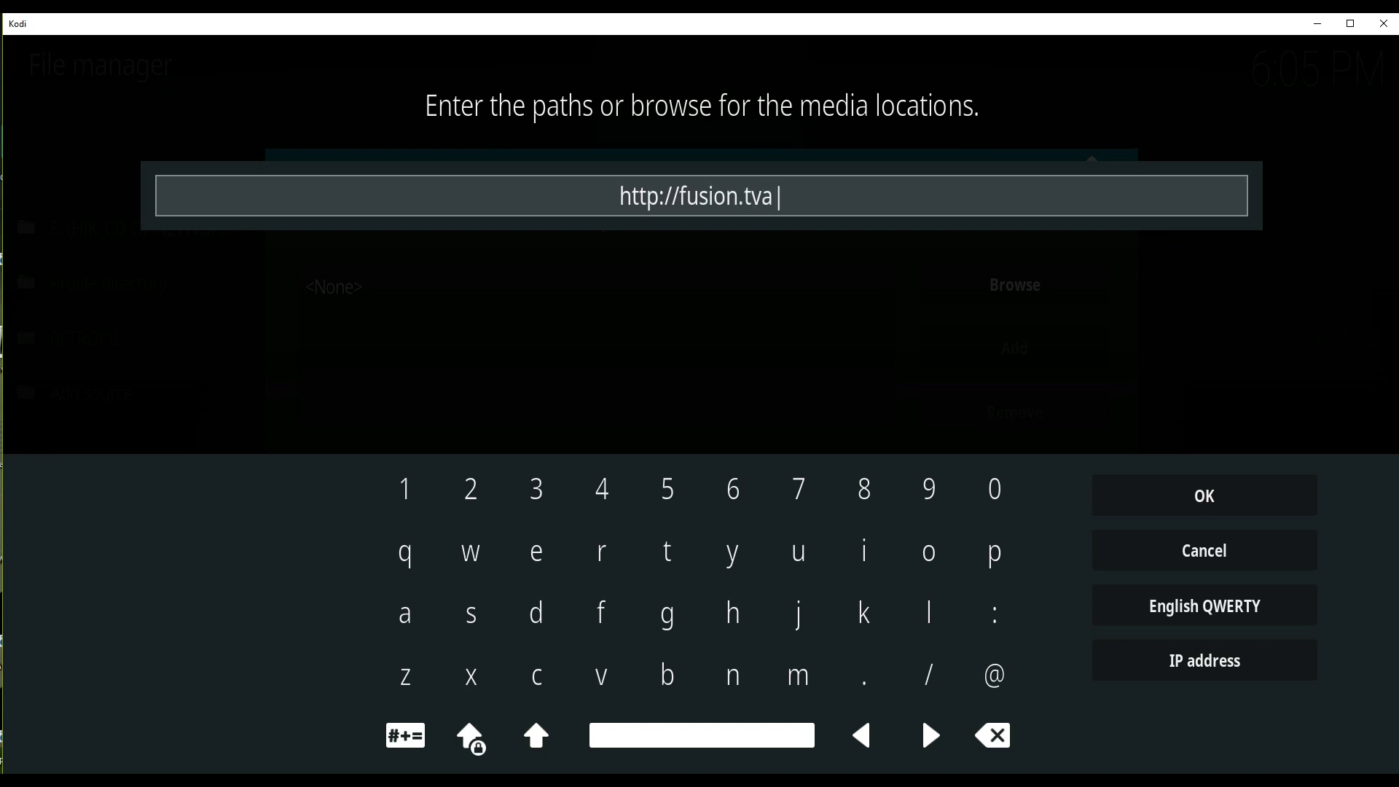
pyautogui.write('ddon')
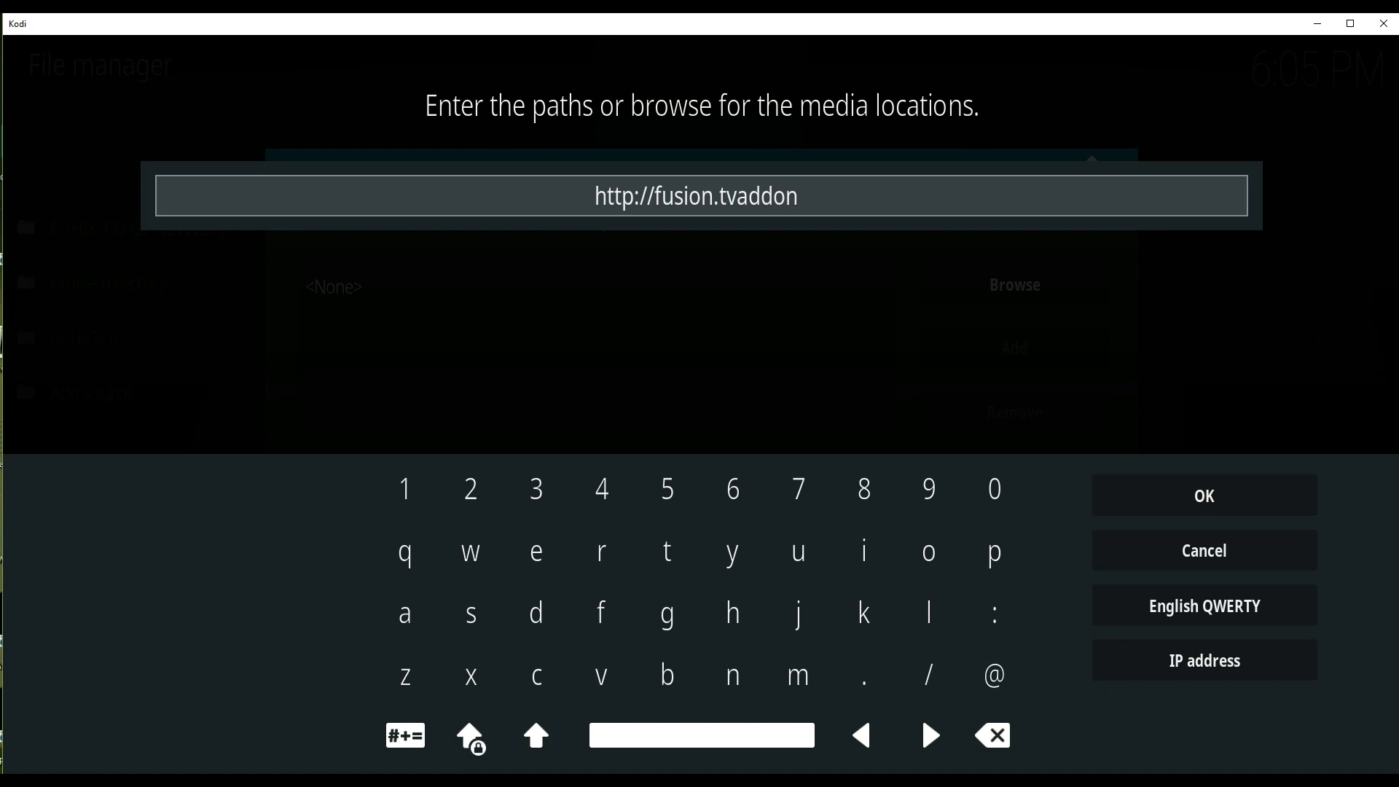
pyautogui.write('s.ag')
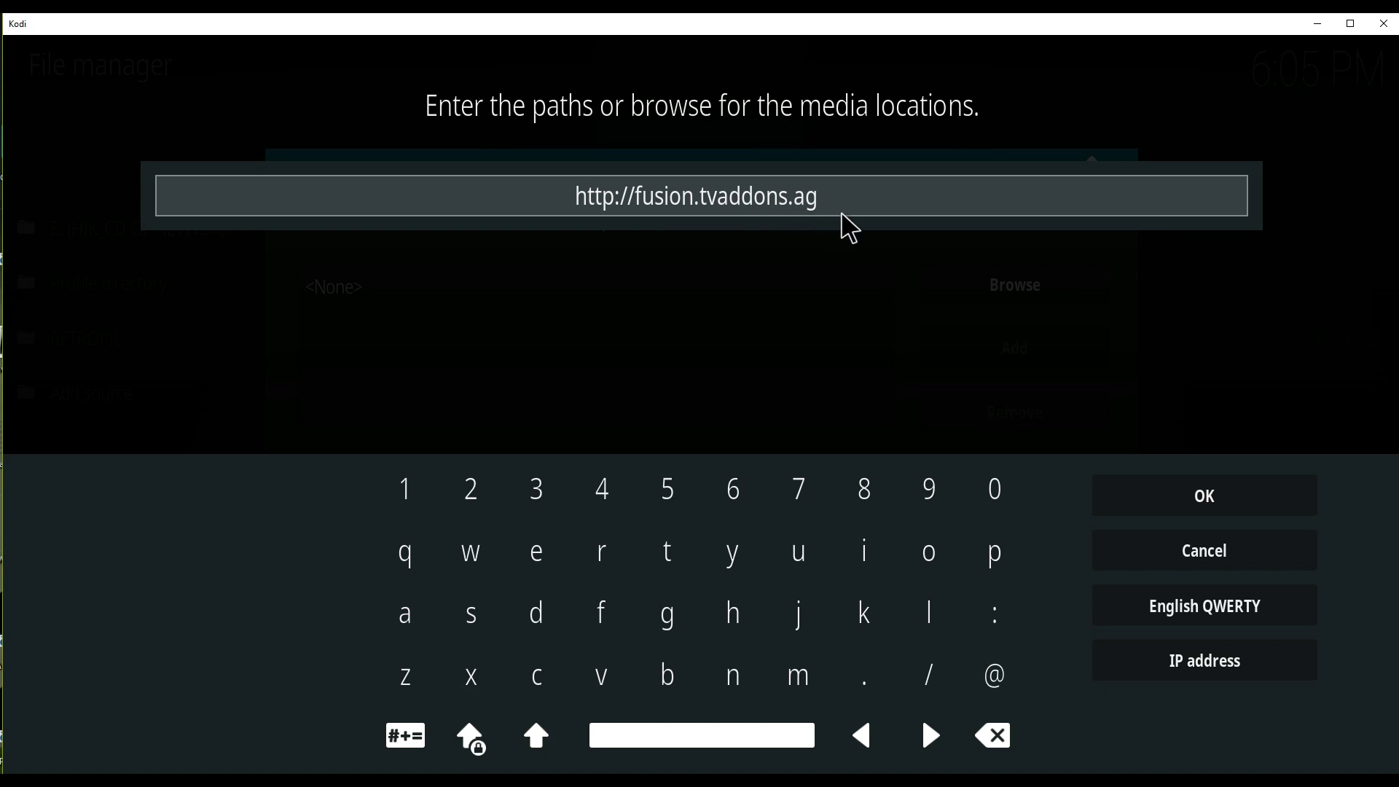
pyautogui.click(1179, 505)
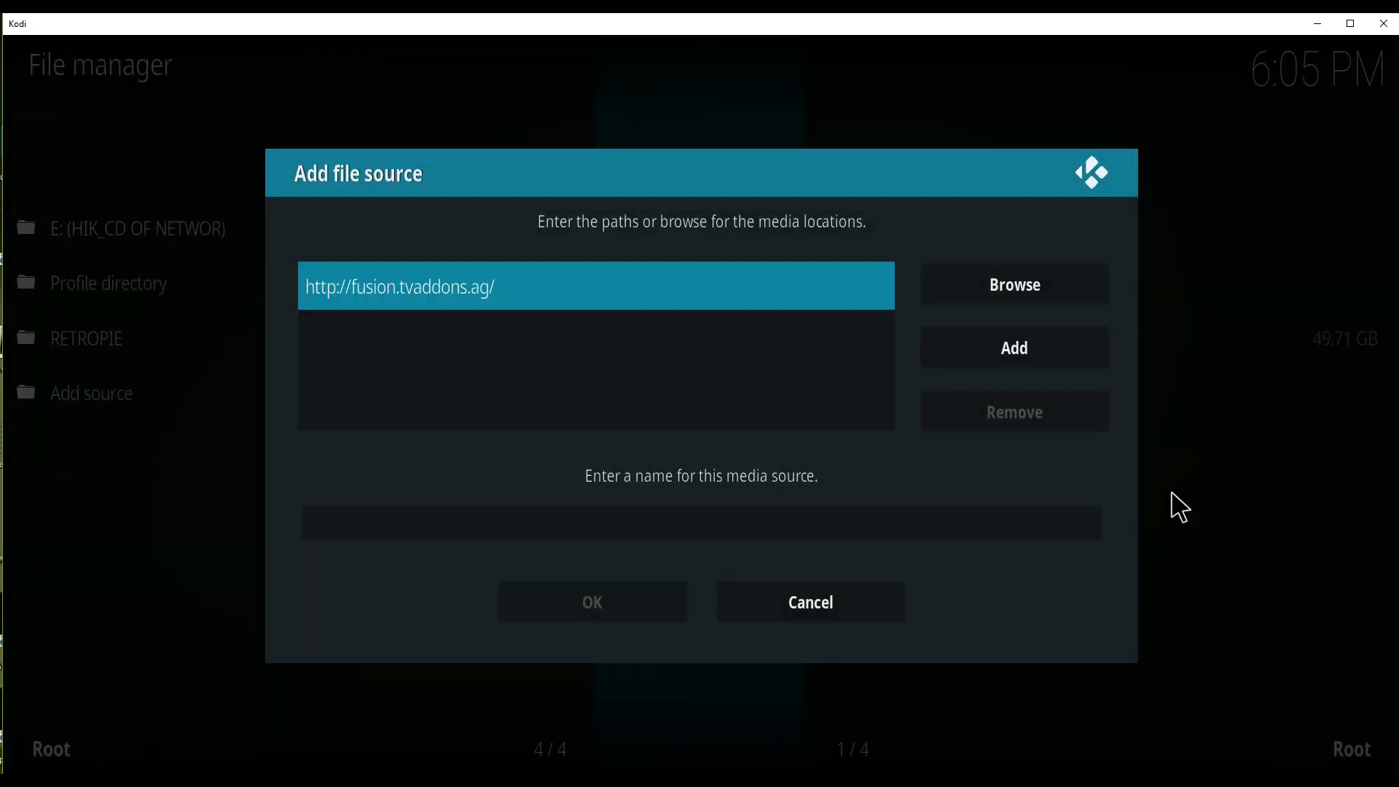
# - Name the media source .fusion
pyautogui.click(731, 522)
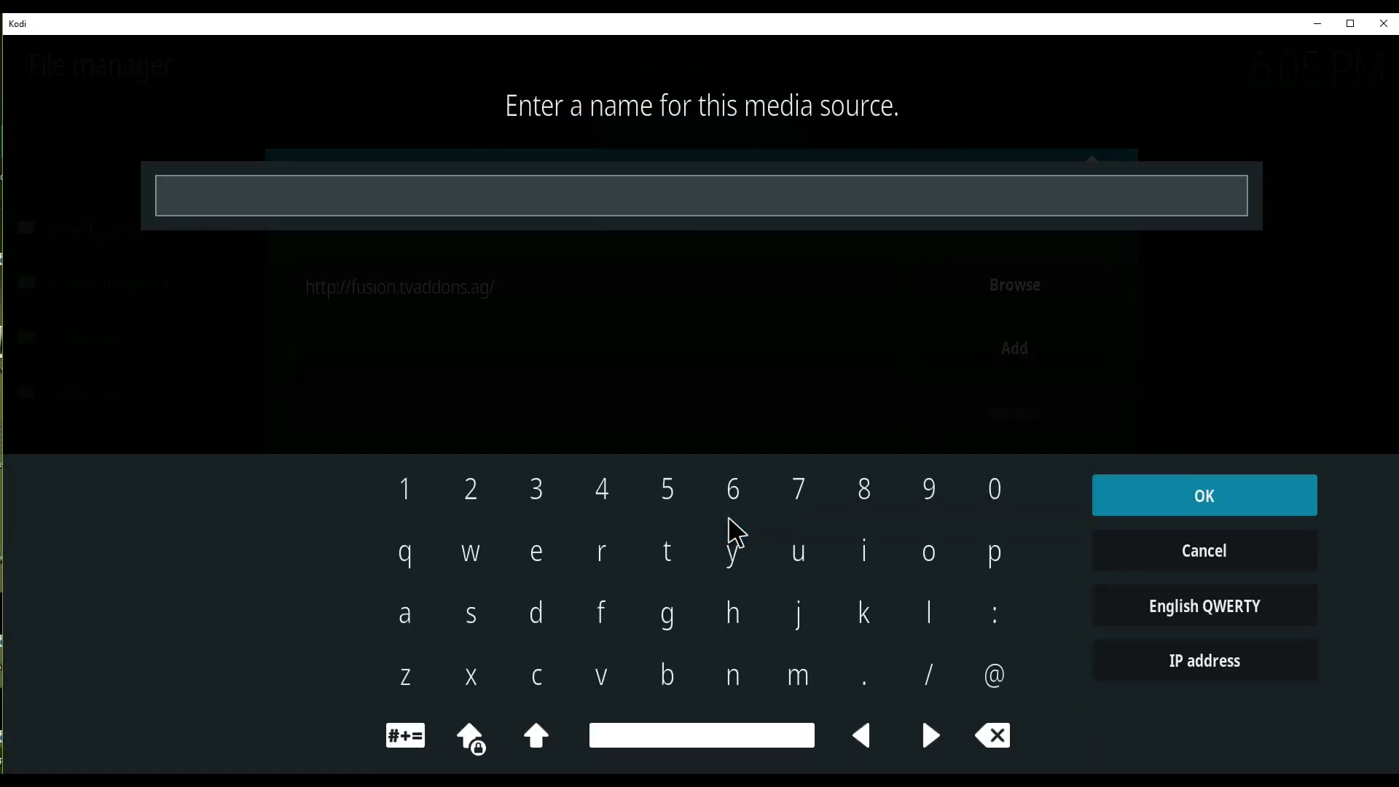
pyautogui.write('.fusion')
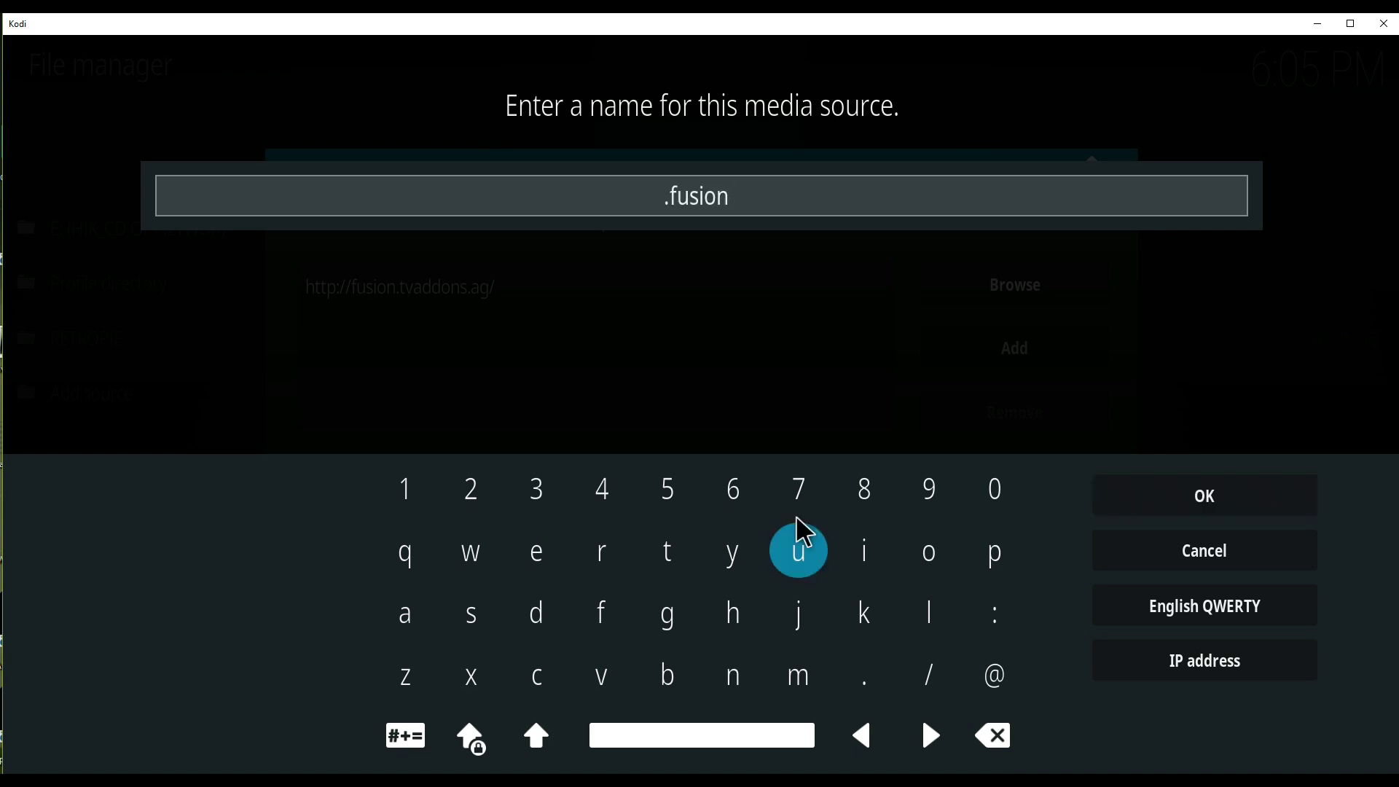
pyautogui.click(1155, 504)
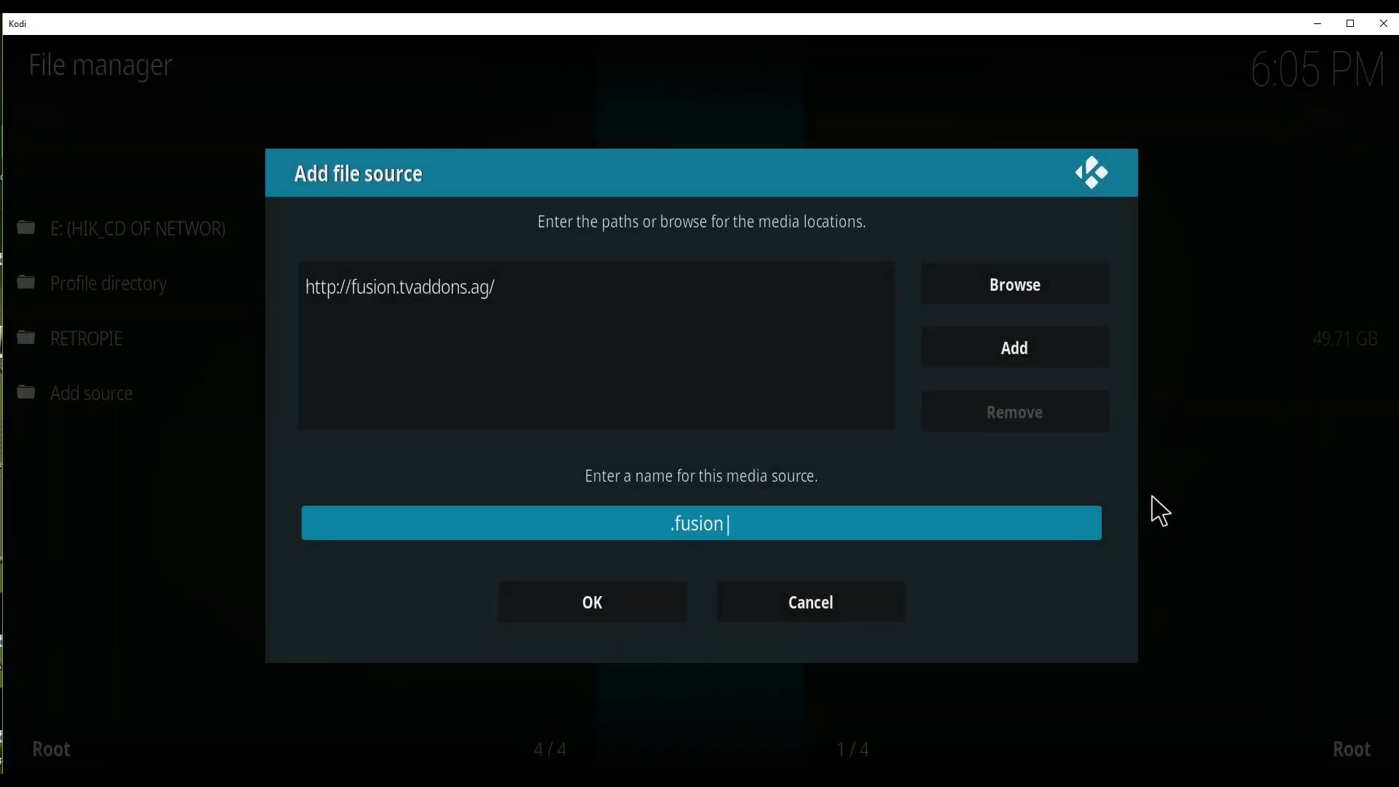
# - Save the .fusion file source, and try to install an add-on from a zip file through the add-on browser
pyautogui.click(616, 601)
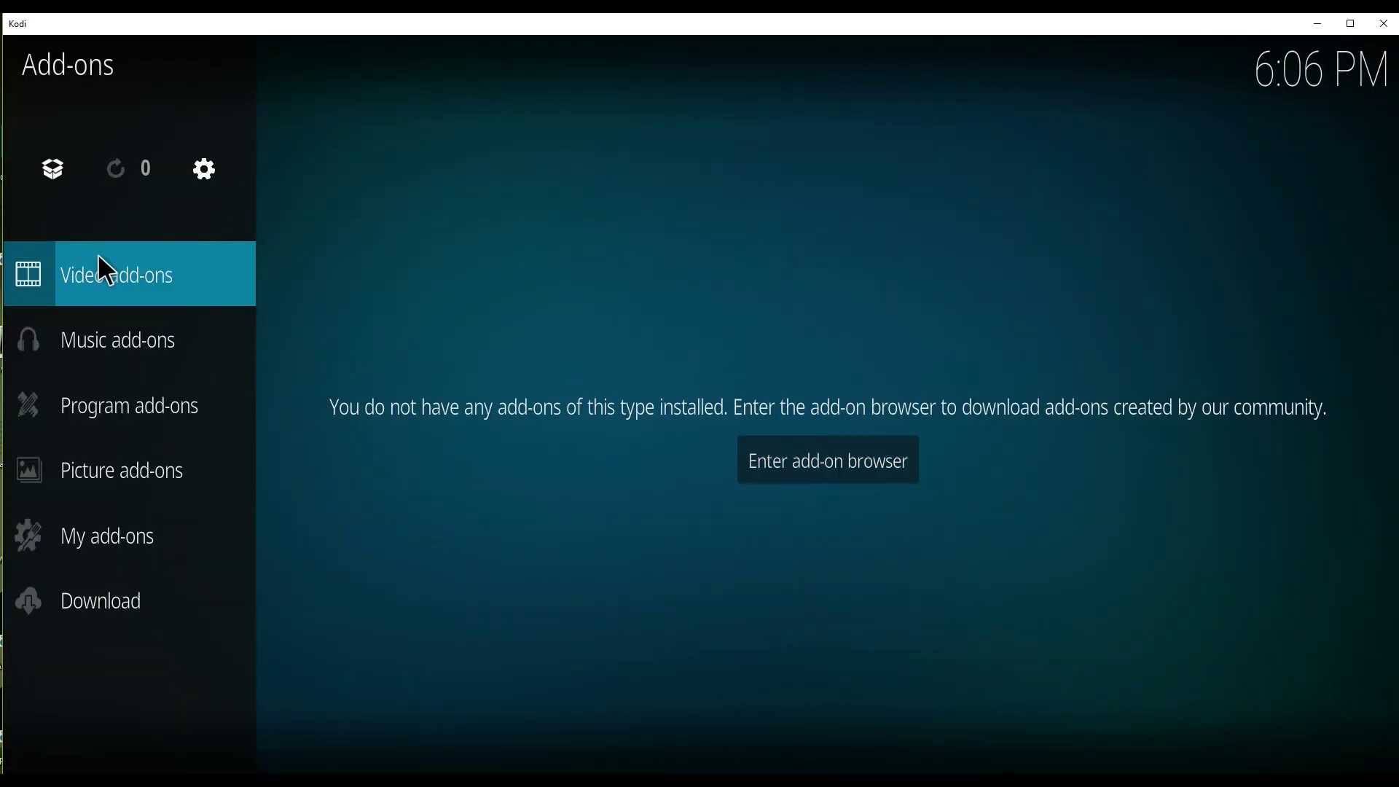
pyautogui.click(53, 175)
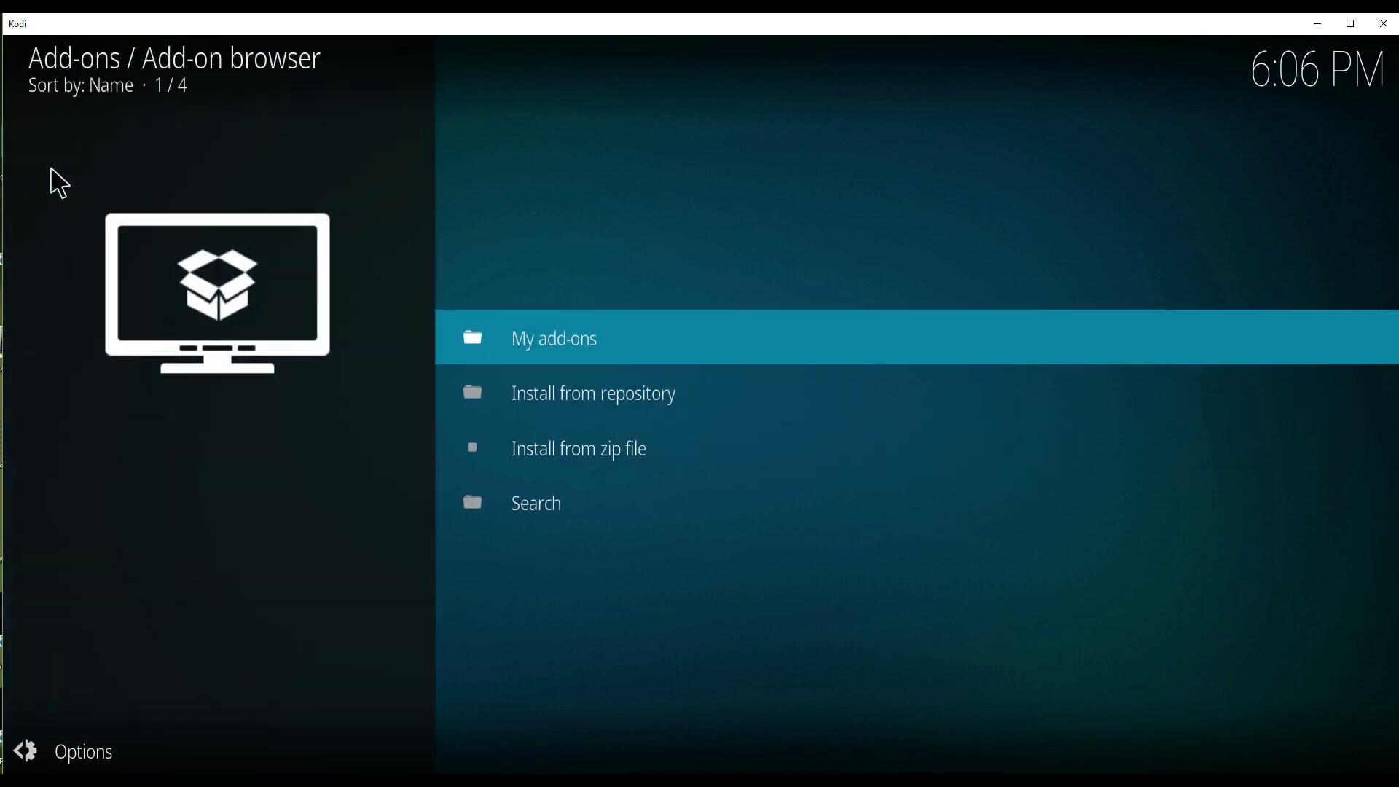
pyautogui.click(631, 452)
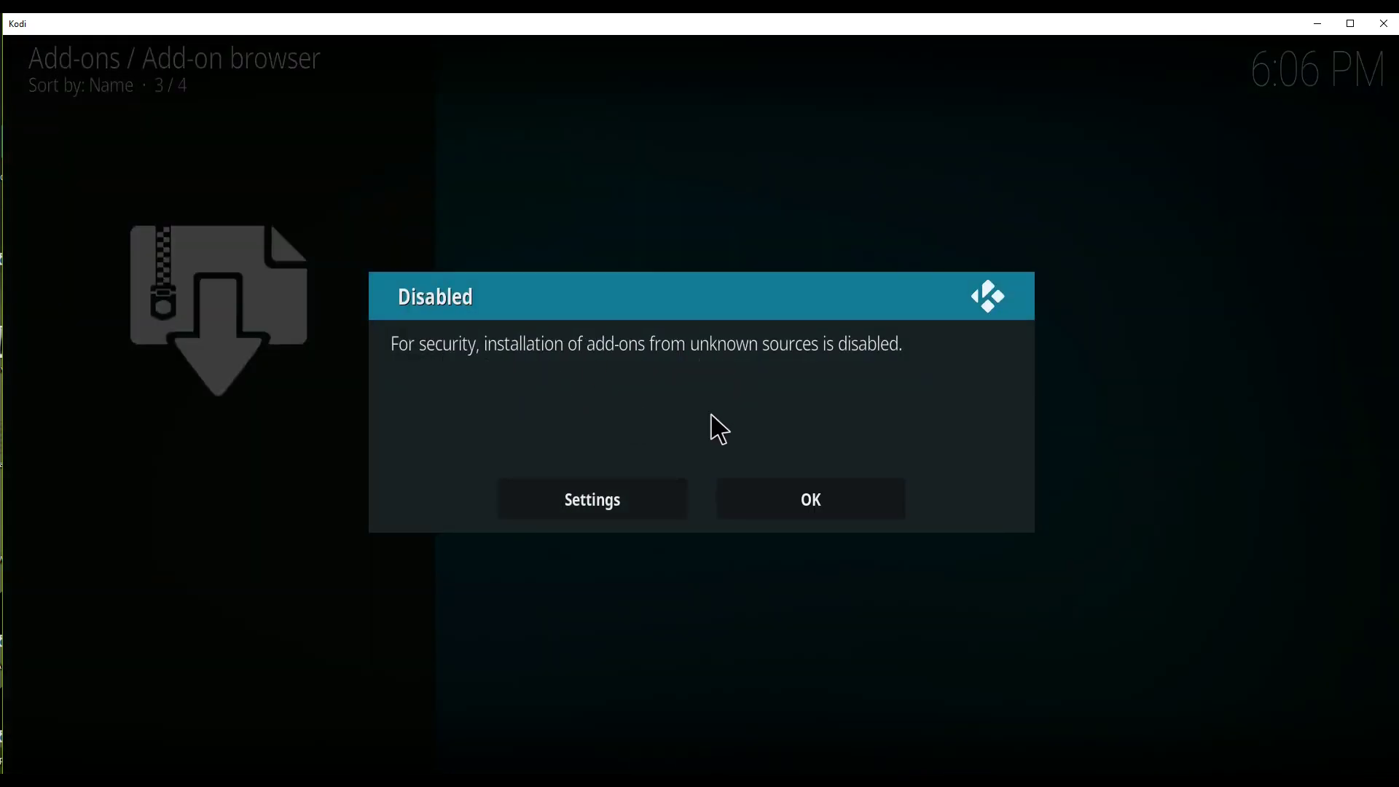
# - Allow add-on installation from unknown sources in the system settings and return to the add-on browser
pyautogui.click(641, 504)
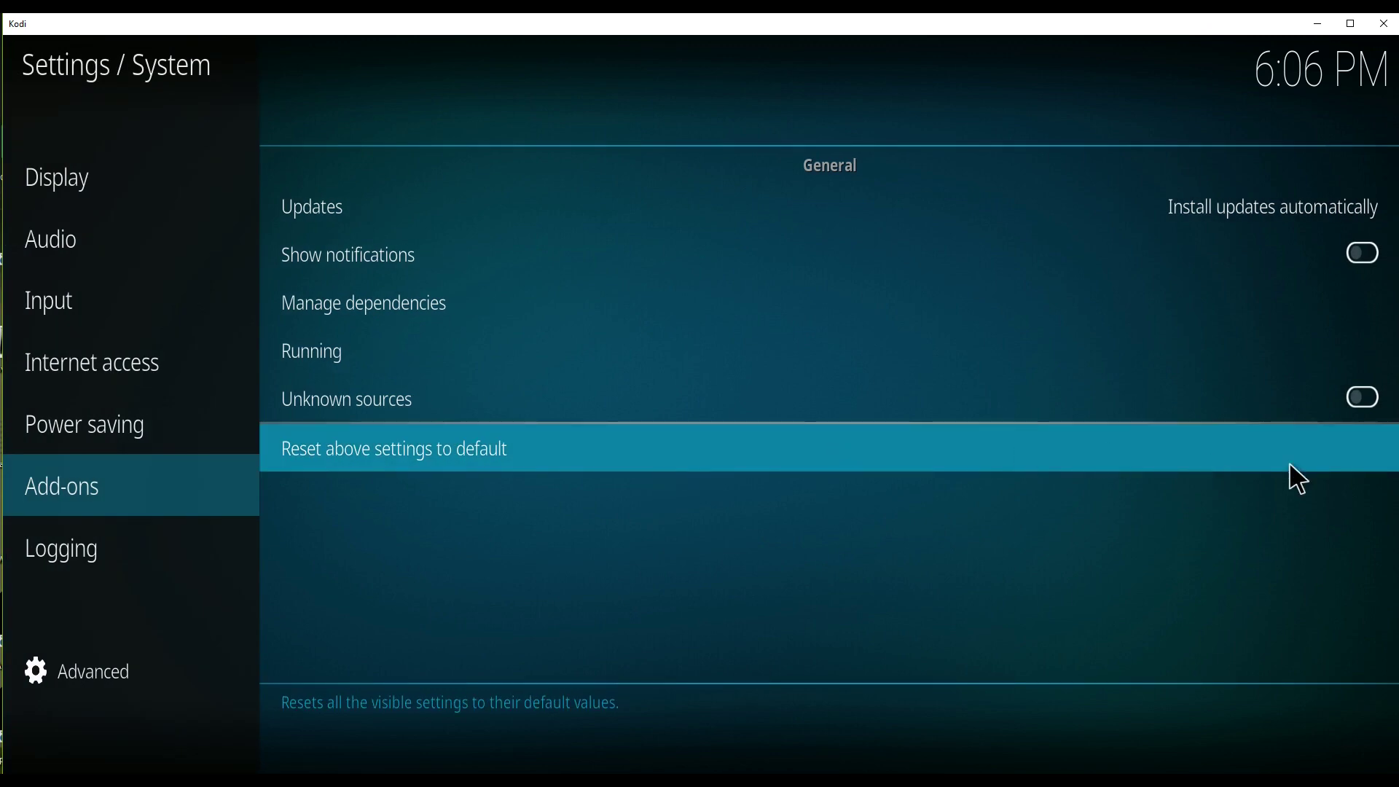
pyautogui.click(1369, 399)
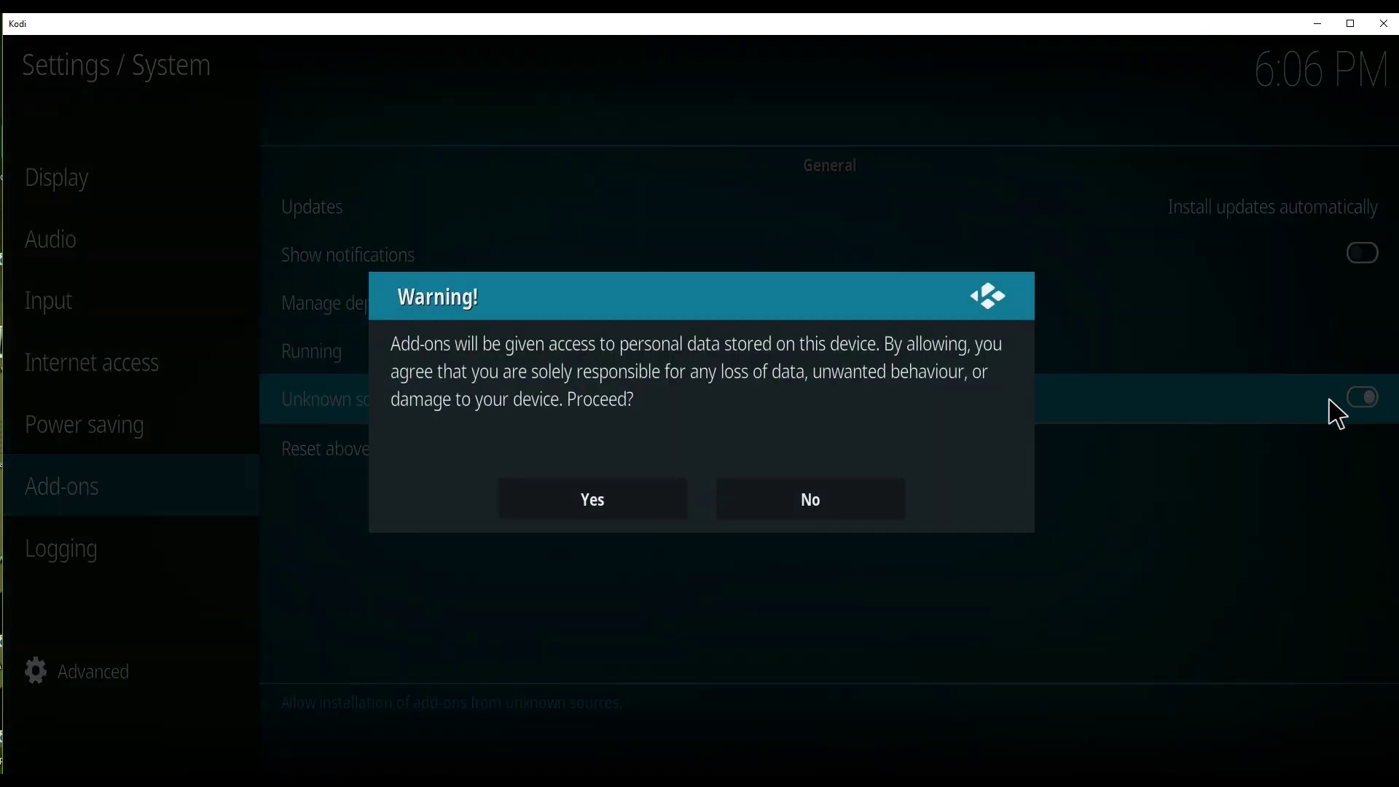
pyautogui.click(609, 501)
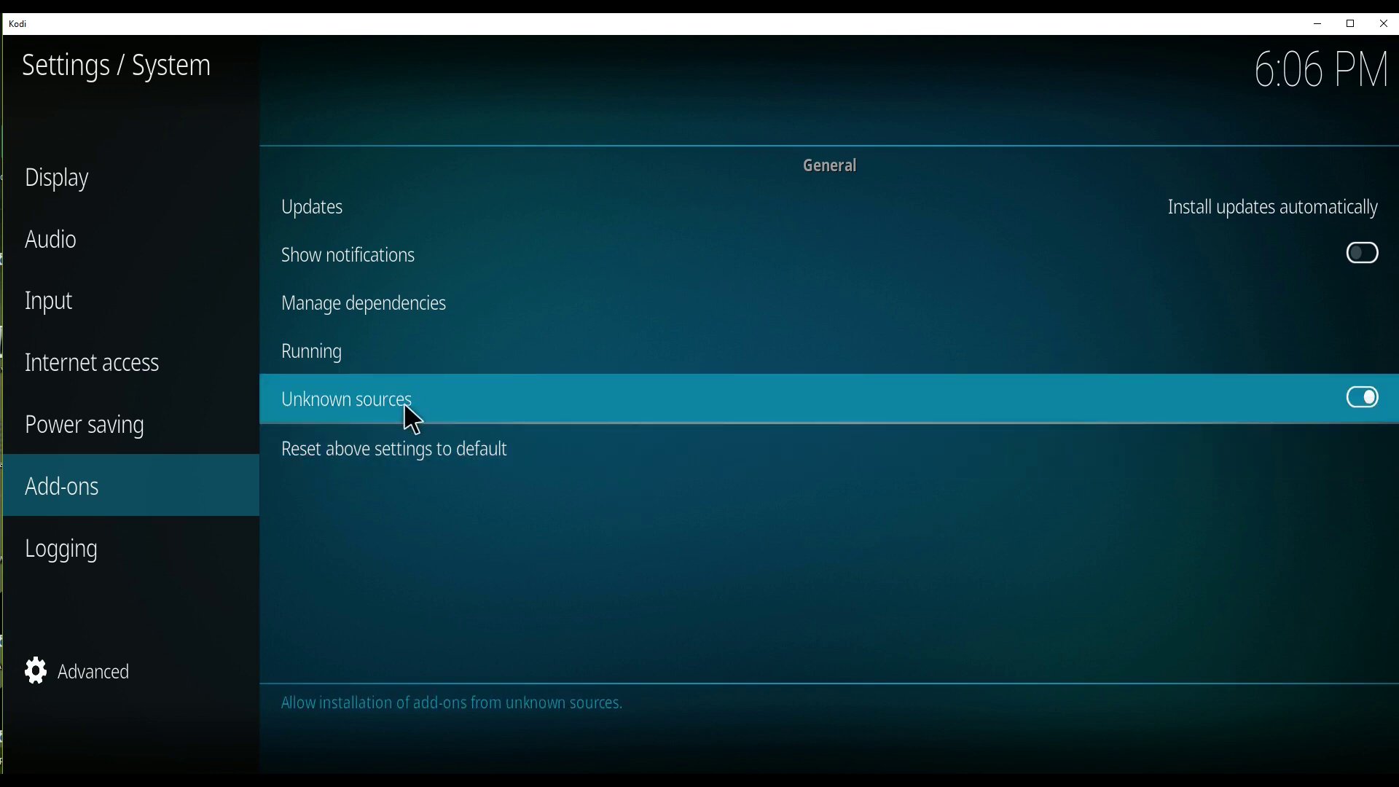
pyautogui.click(152, 290)
pyautogui.click(145, 245)
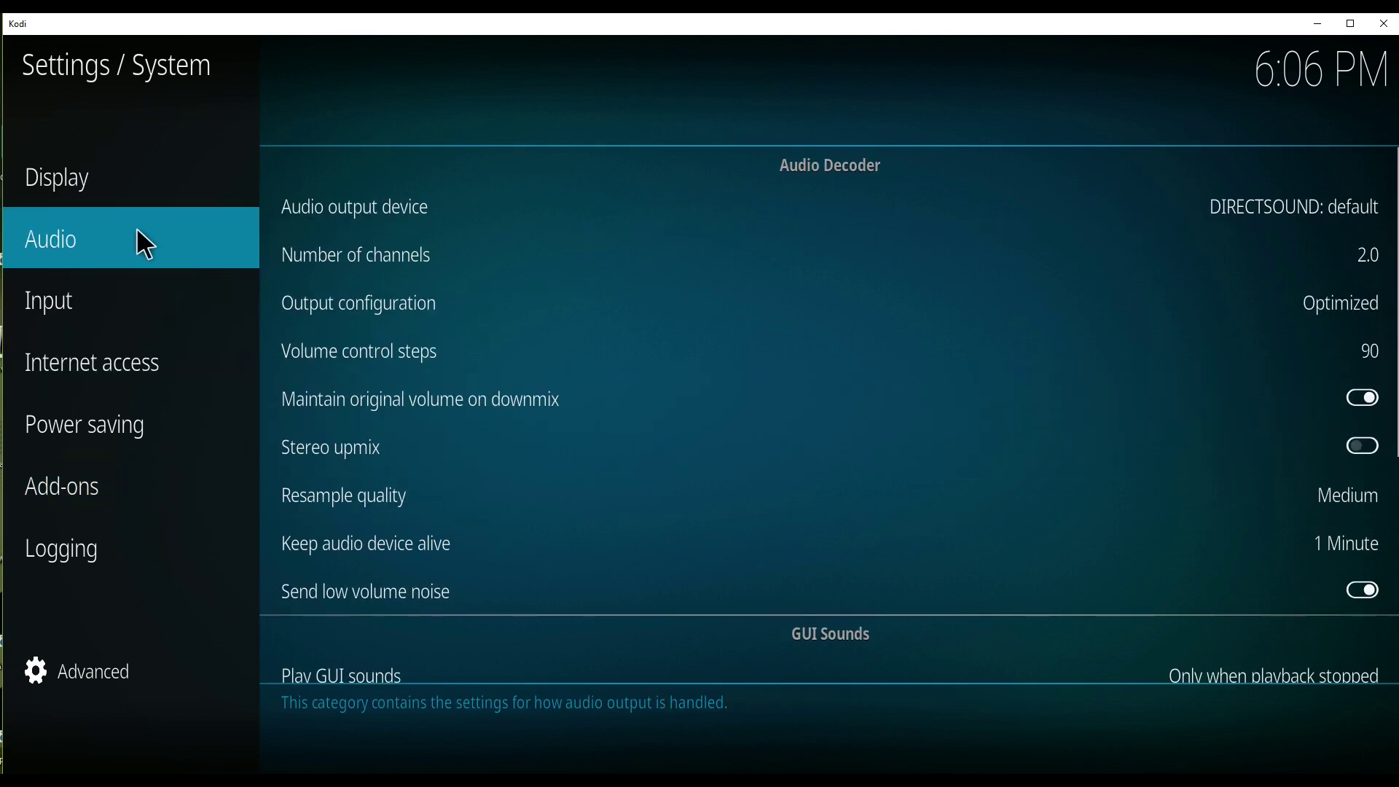
pyautogui.press('Escape')
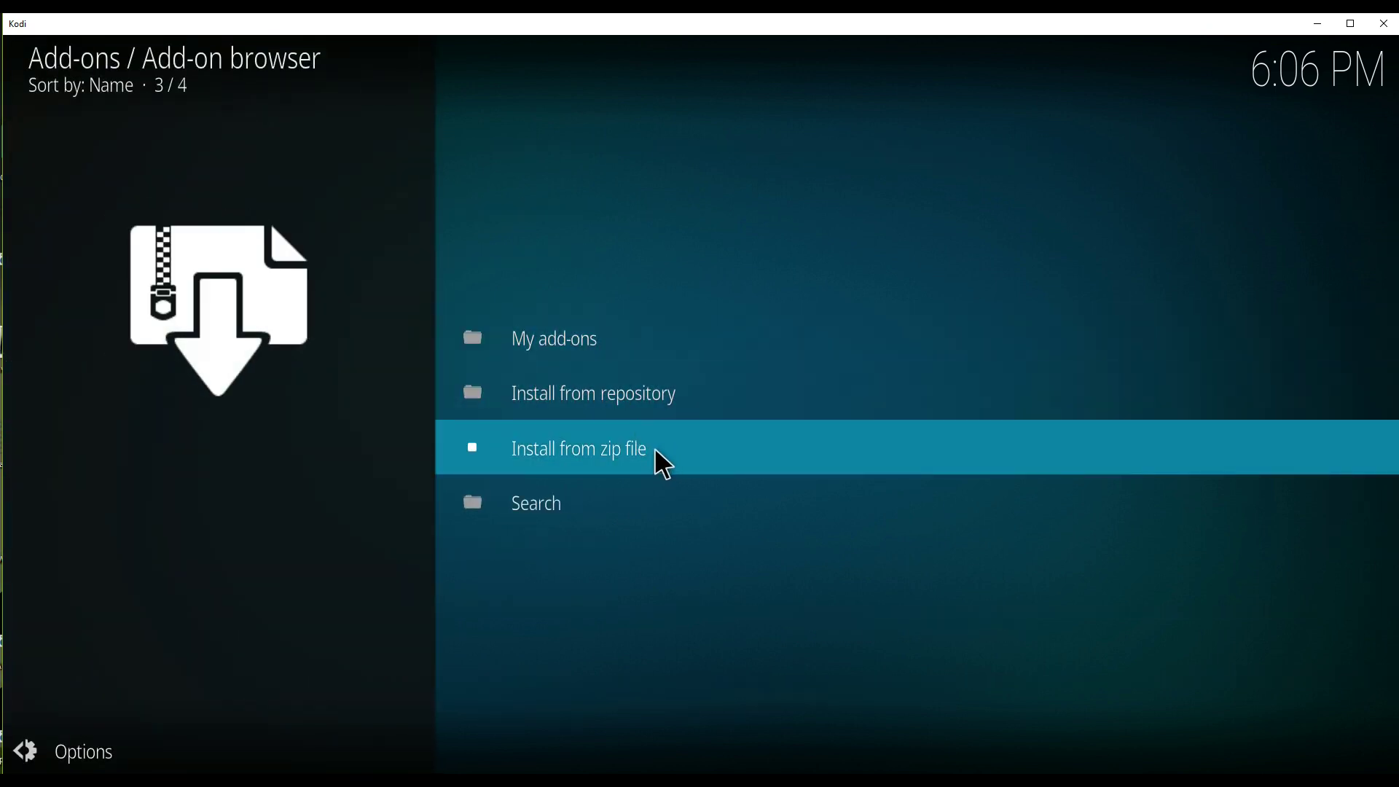
# - Install plugin.program.indigo-1.0.2.zip from the begin-here folder of the .fusion source
pyautogui.click(654, 449)
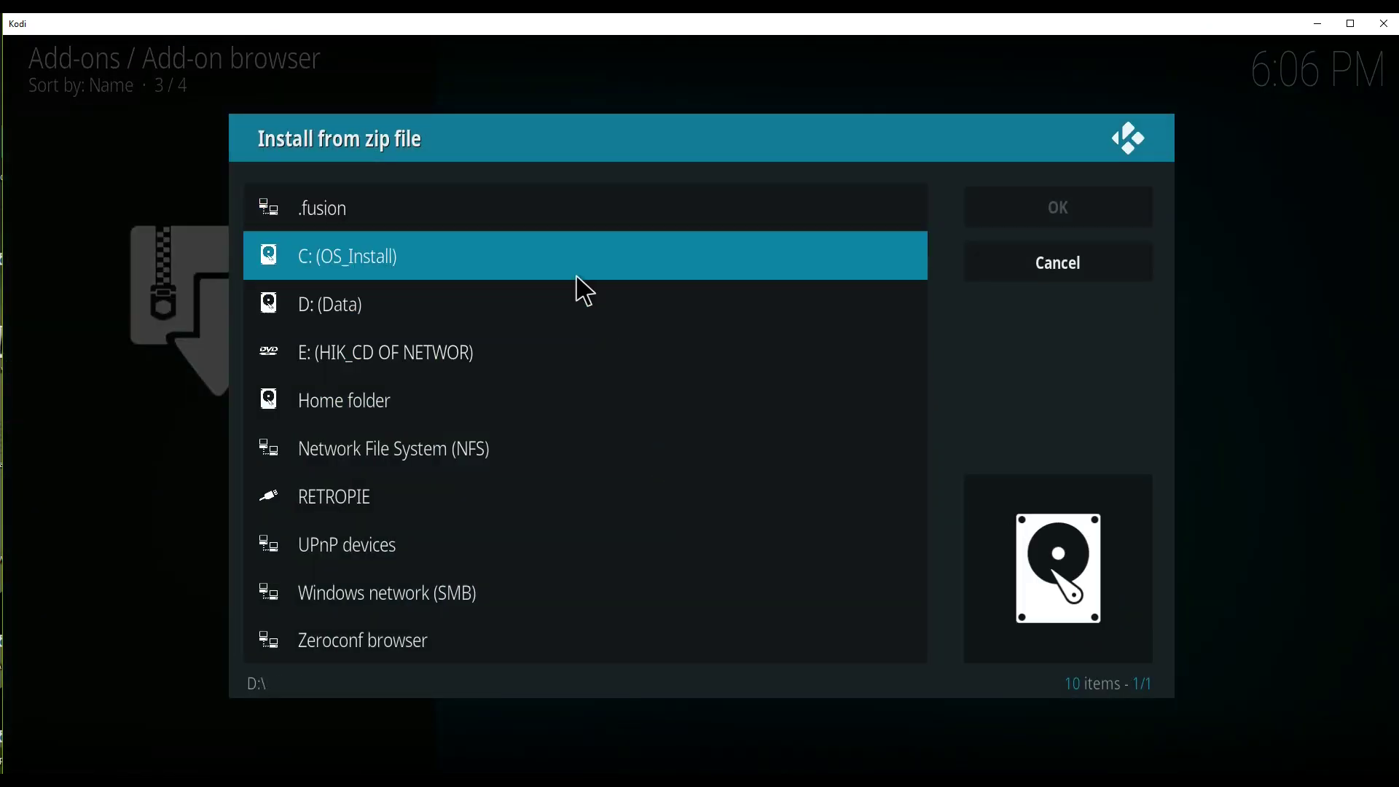
pyautogui.click(363, 217)
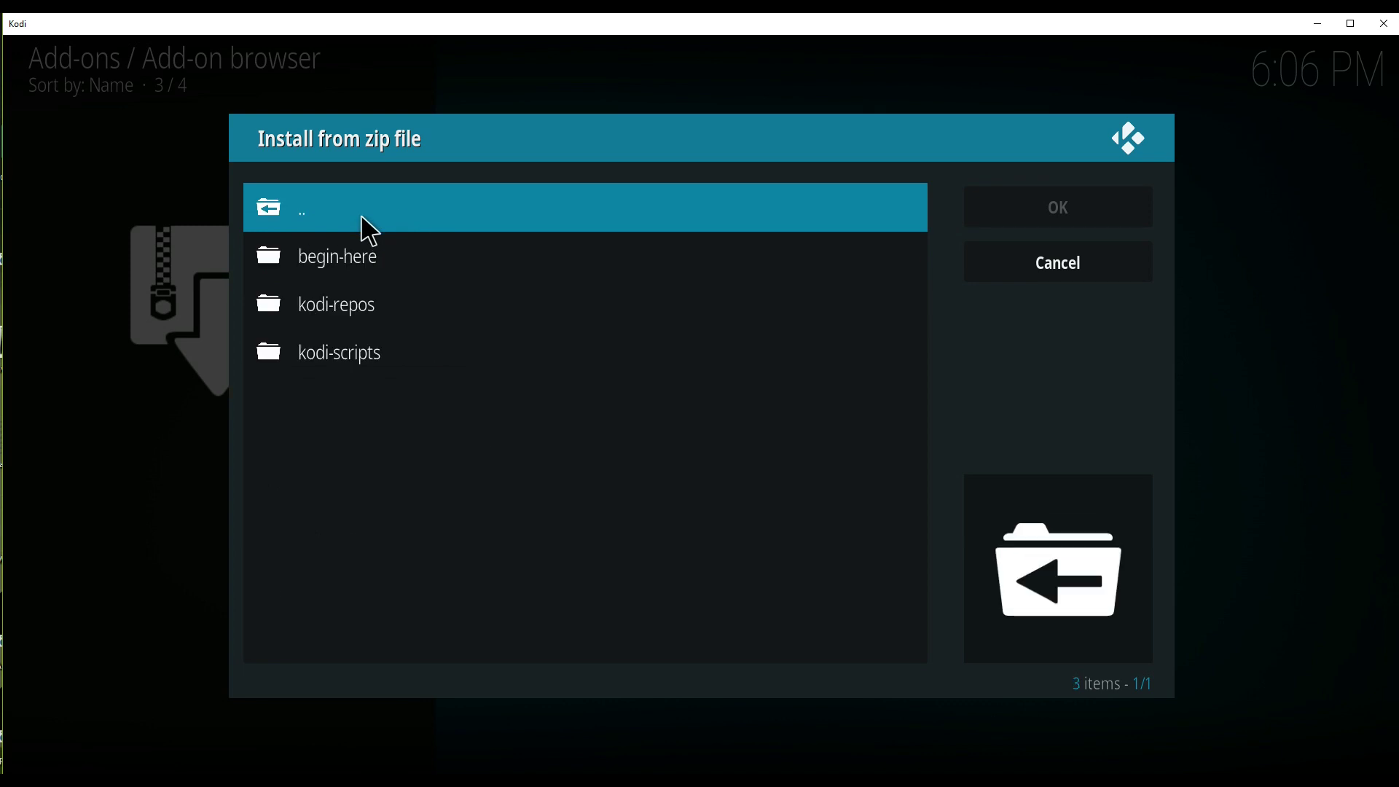
pyautogui.click(352, 251)
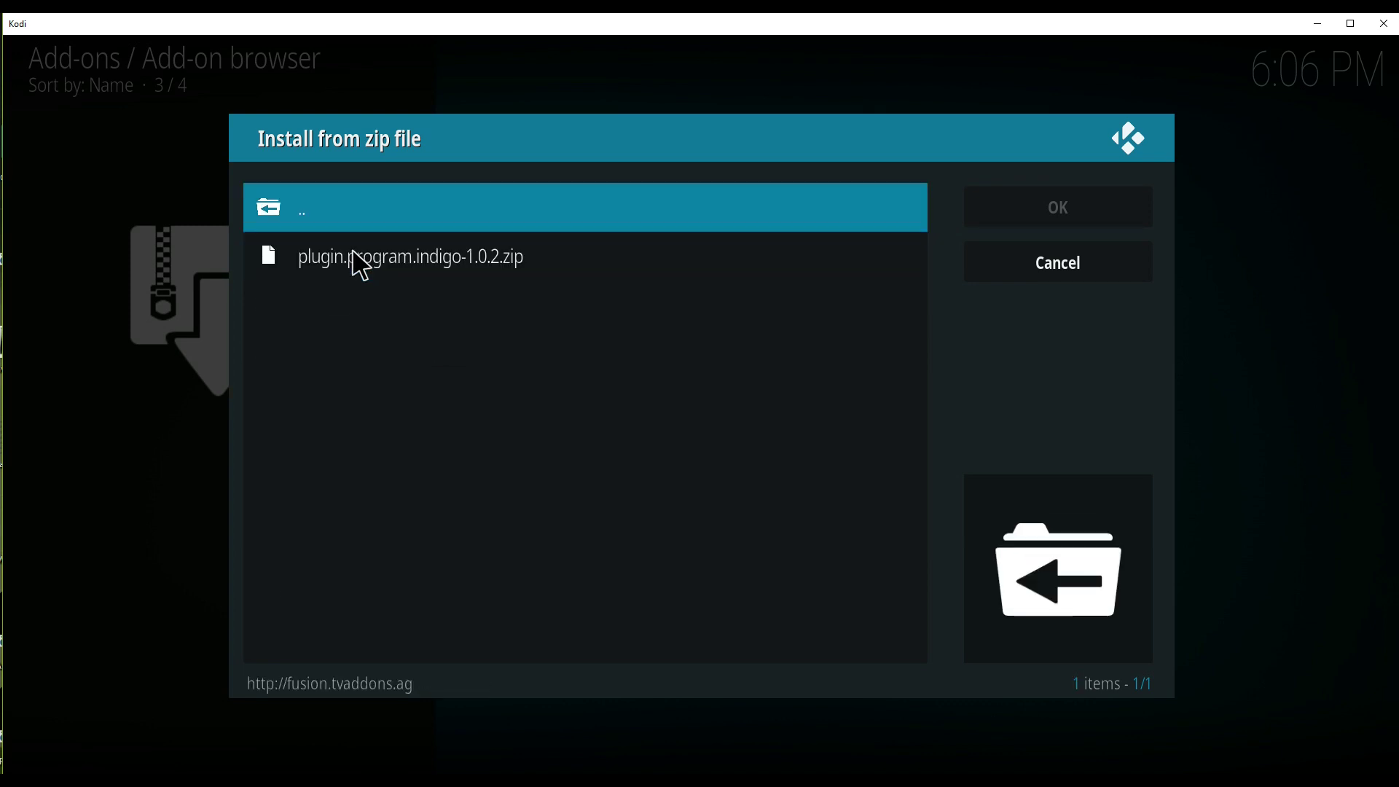
pyautogui.click(376, 271)
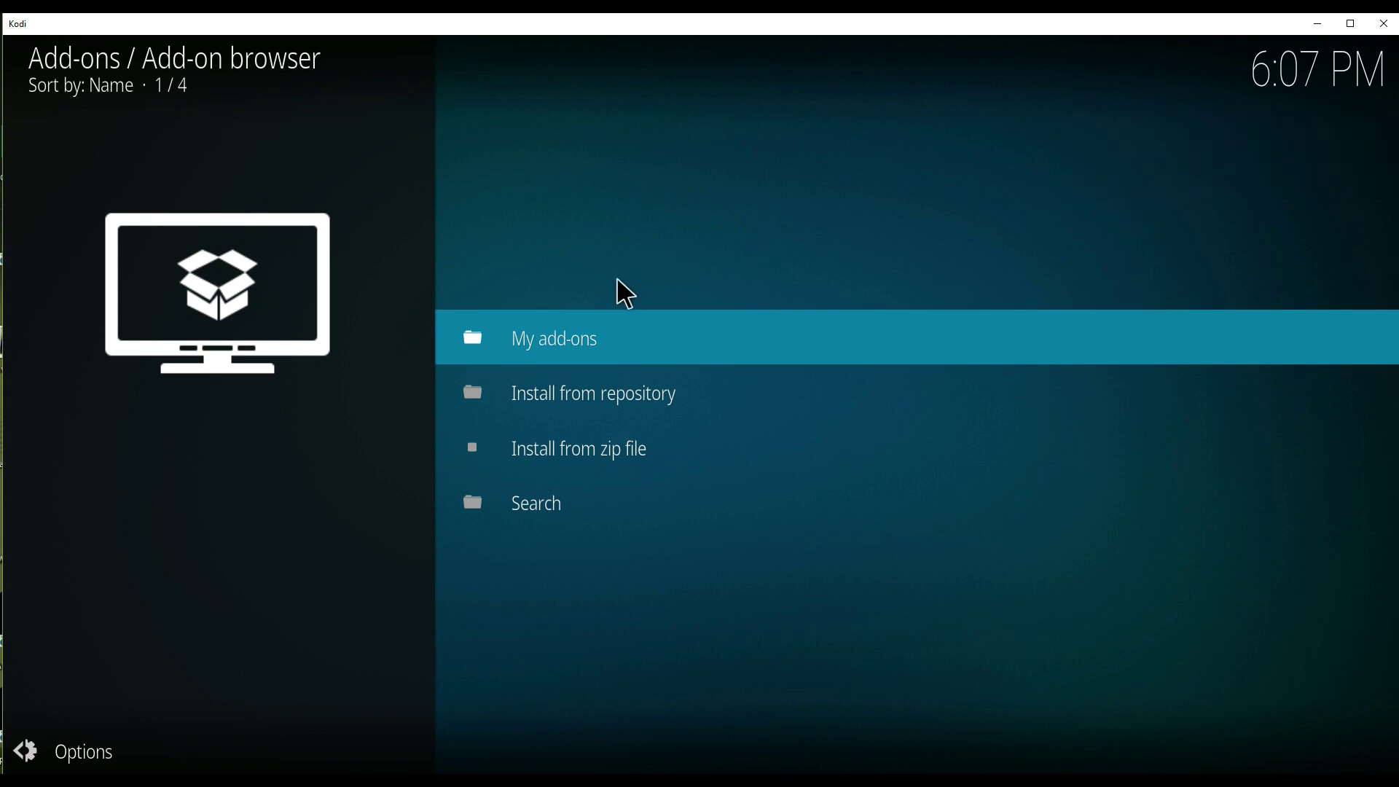
# - Open the Indigo add-on from the program add-ons
pyautogui.press('BackSpace')
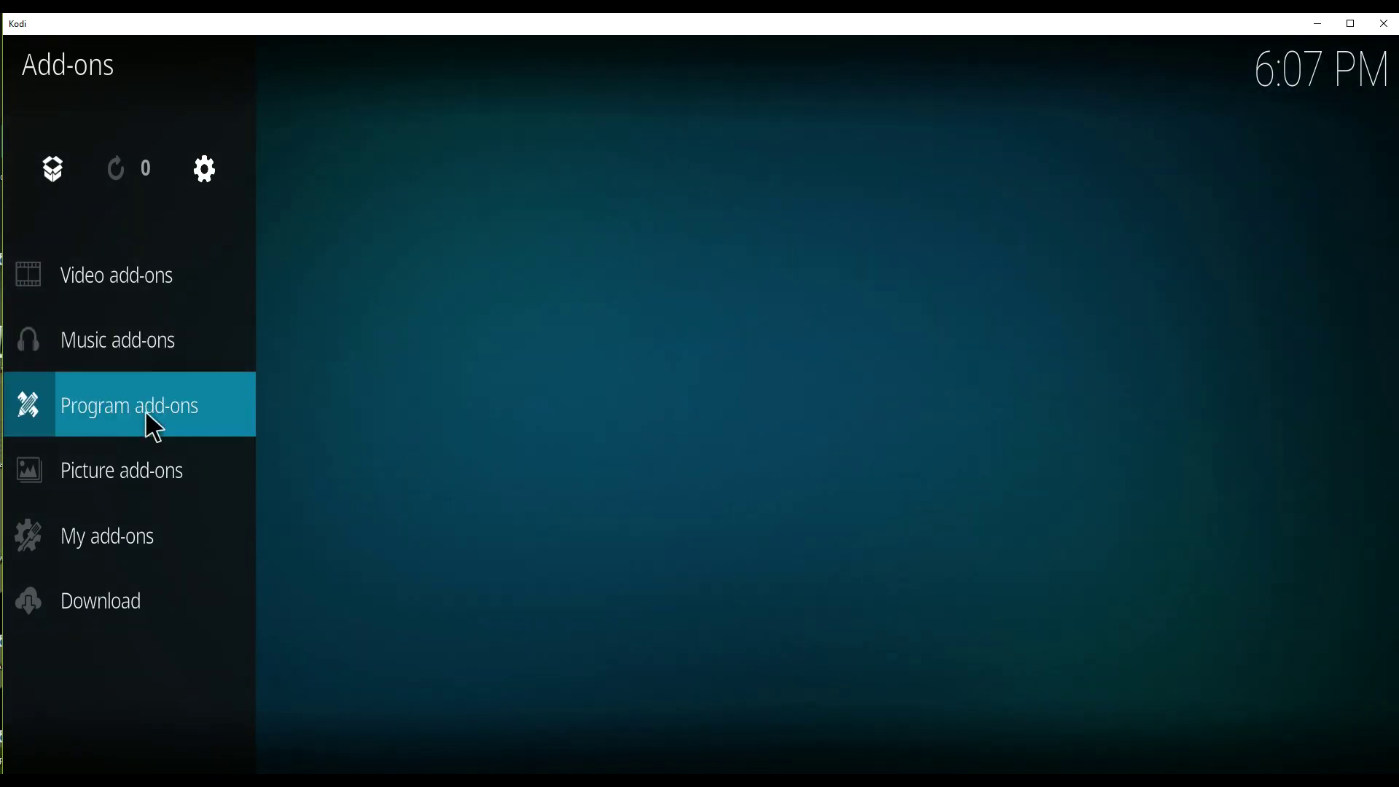
pyautogui.moveTo(155, 421)
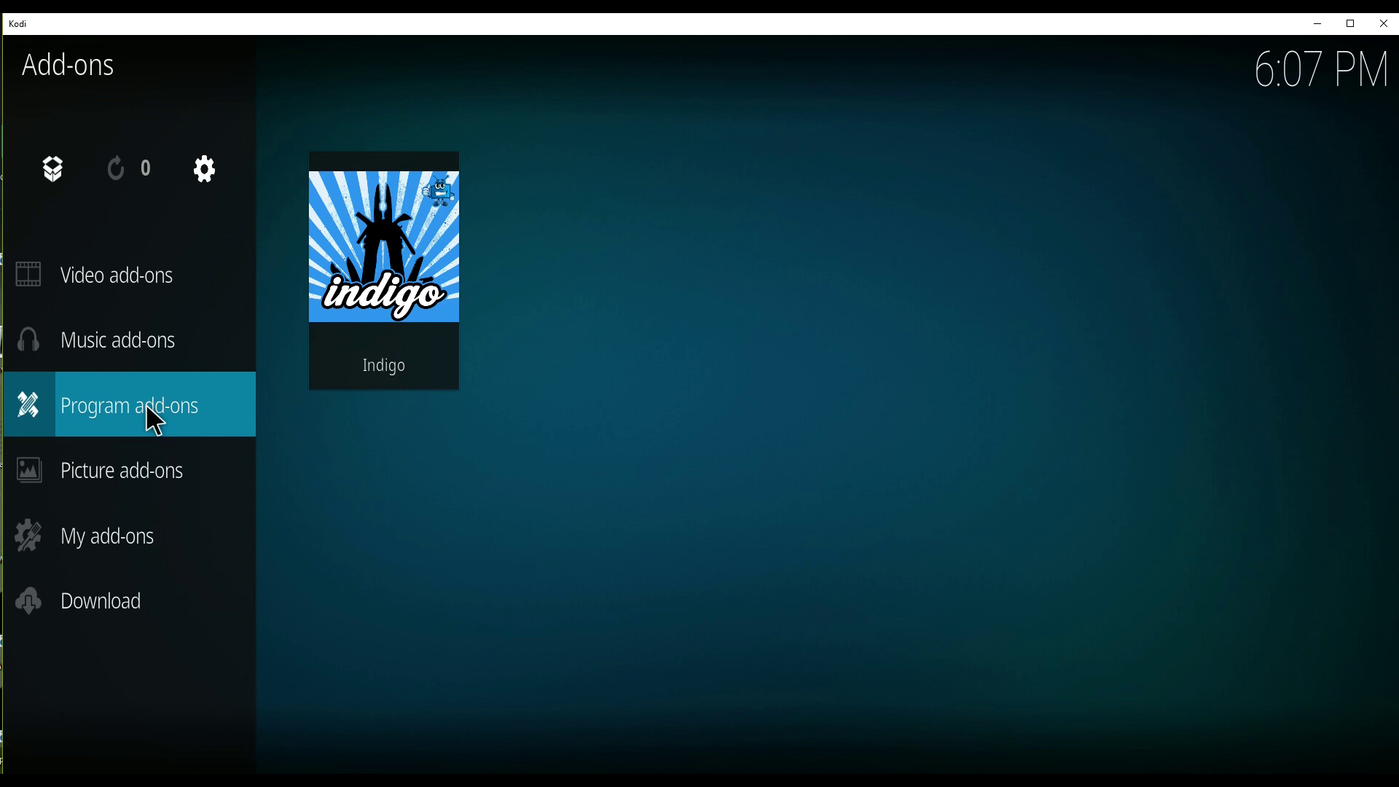
pyautogui.click(155, 421)
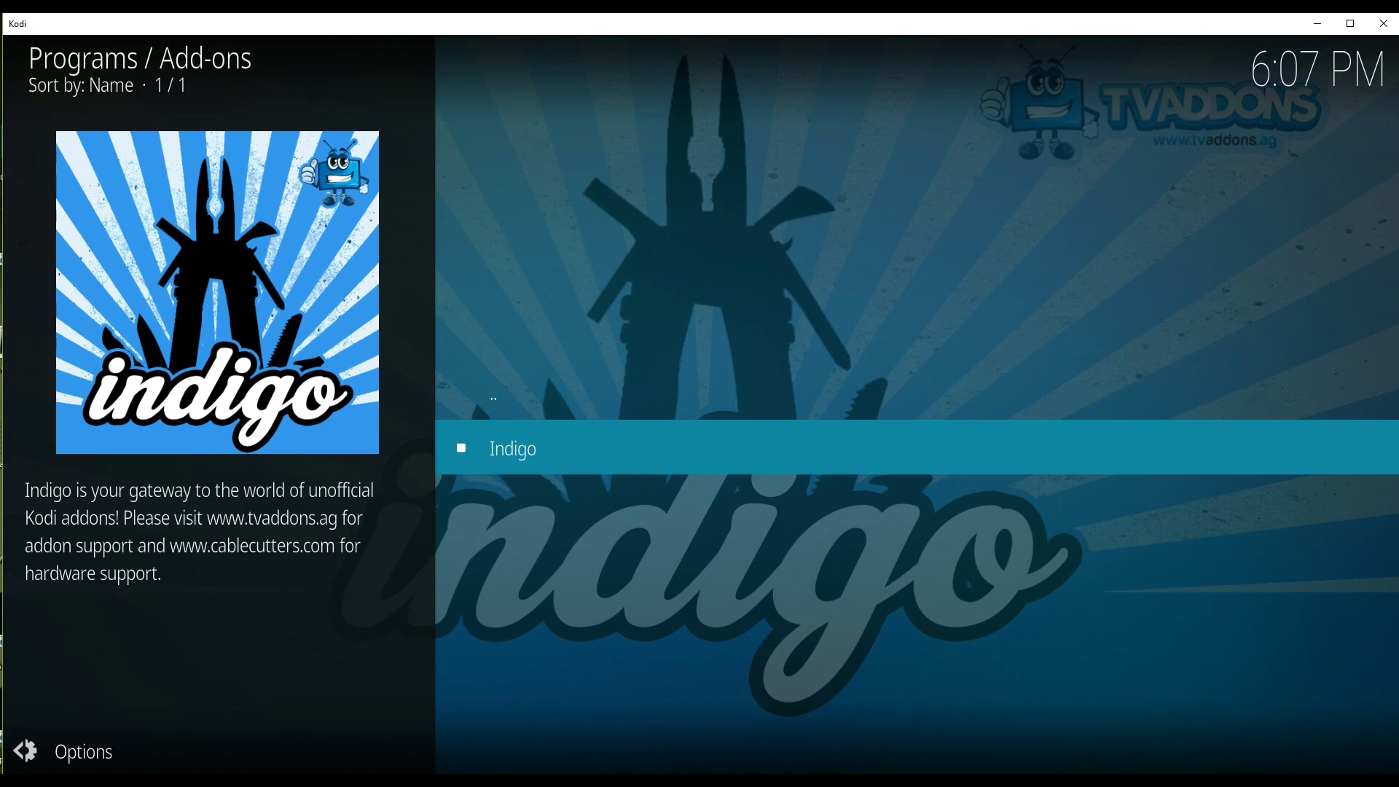
pyautogui.click(522, 462)
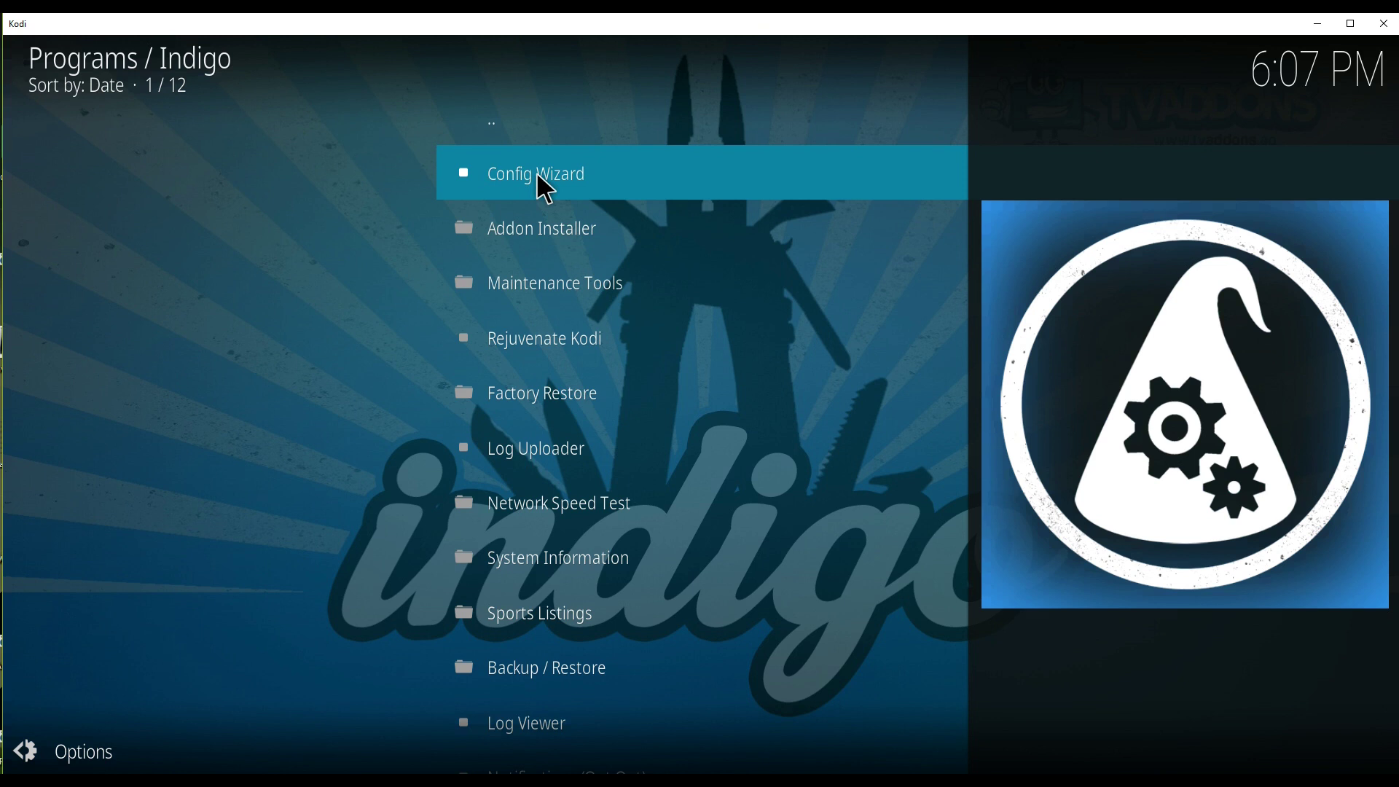
# - Run Indigo's Config Wizard to configure Kodi automatically, and exit Kodi to complete the installation
pyautogui.click(546, 191)
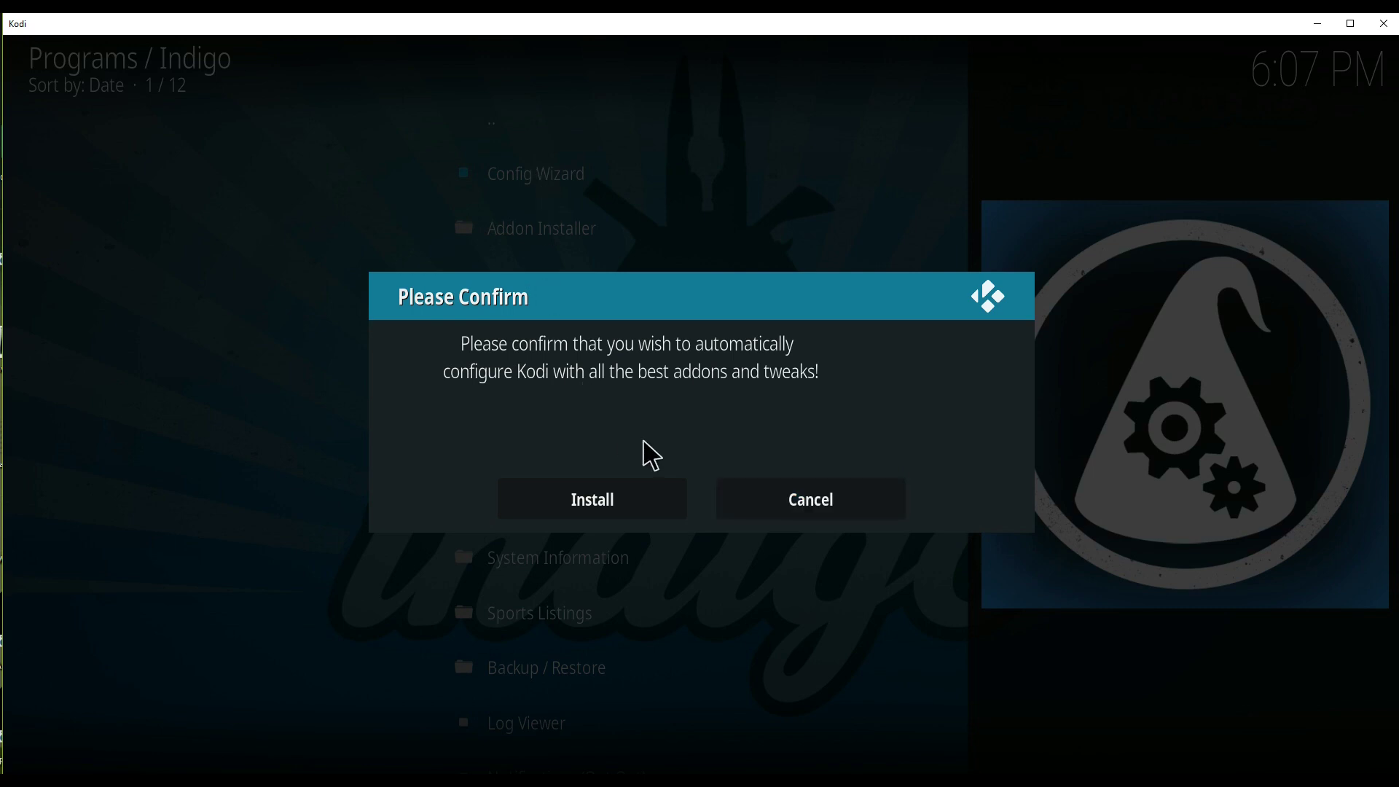
pyautogui.click(591, 496)
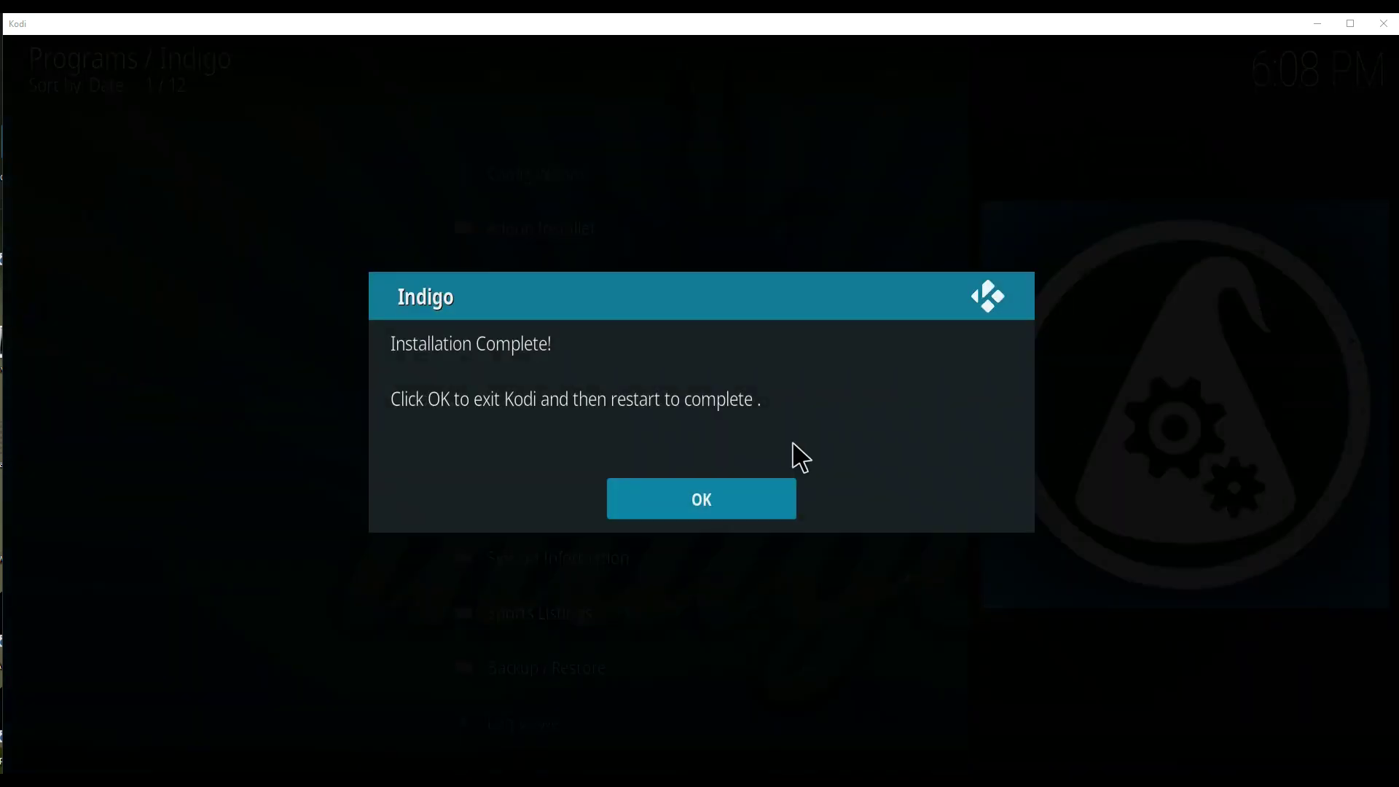
pyautogui.click(709, 497)
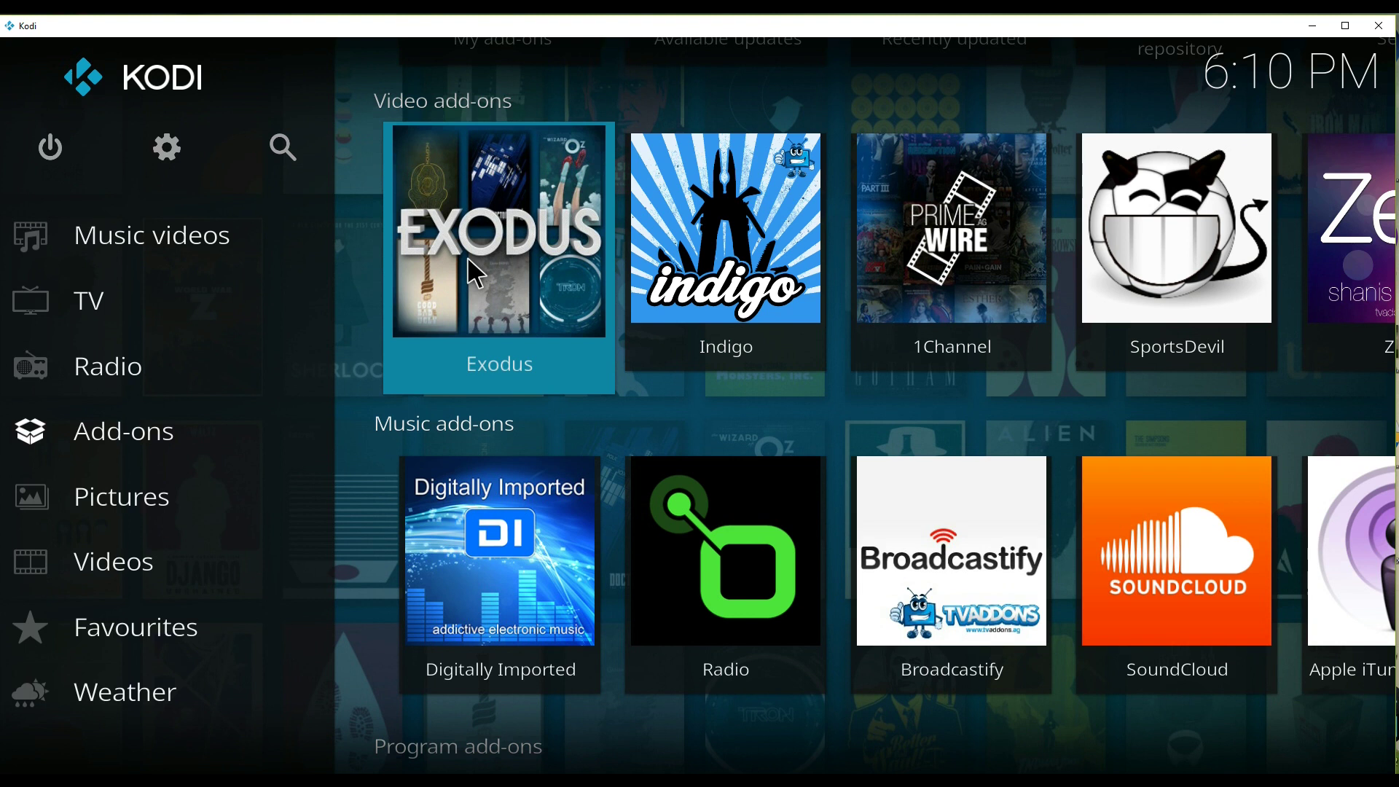
# - Look through the main menu categories from Add-ons down to Weather and return to Add-ons
pyautogui.press('Left')
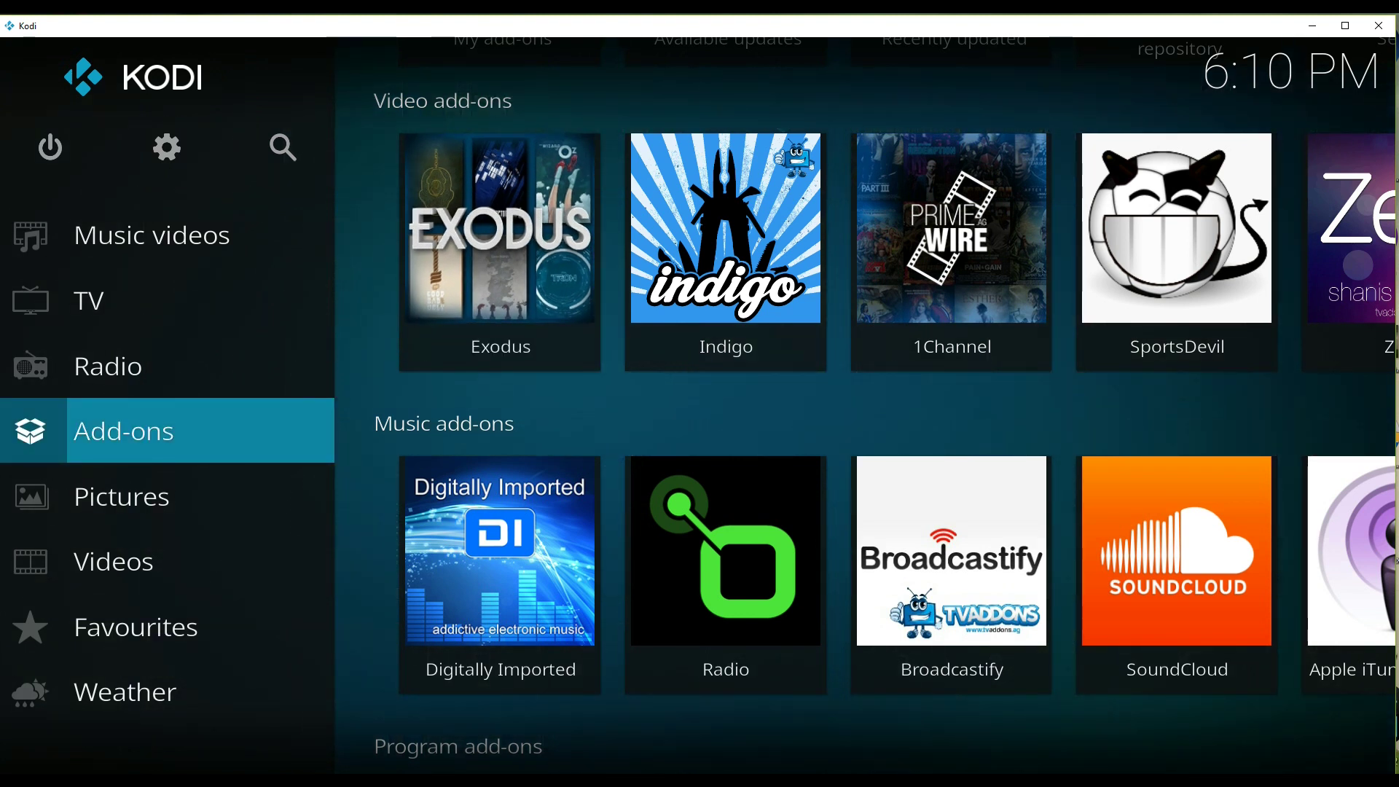
pyautogui.press('Down')
pyautogui.press('Down')
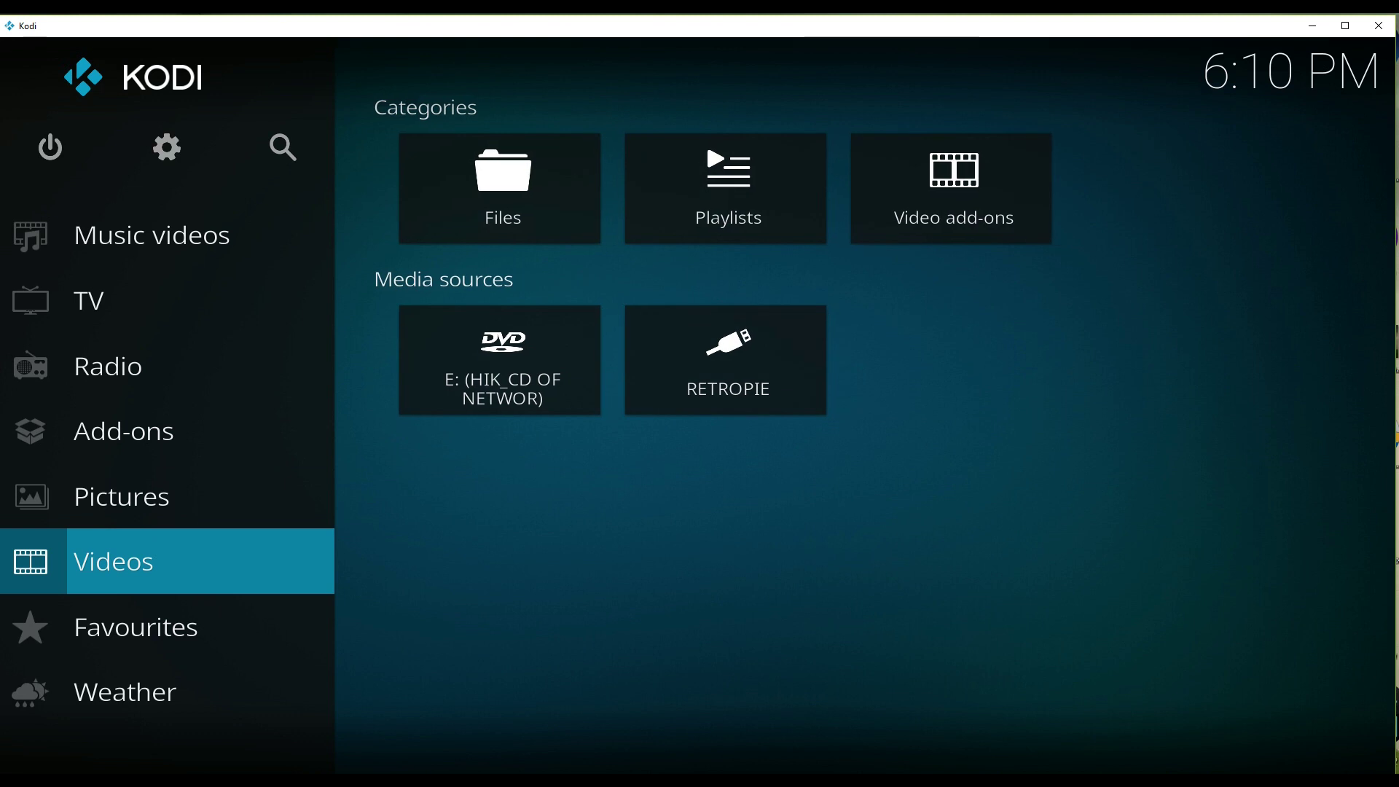
pyautogui.press('Down')
pyautogui.press('Down')
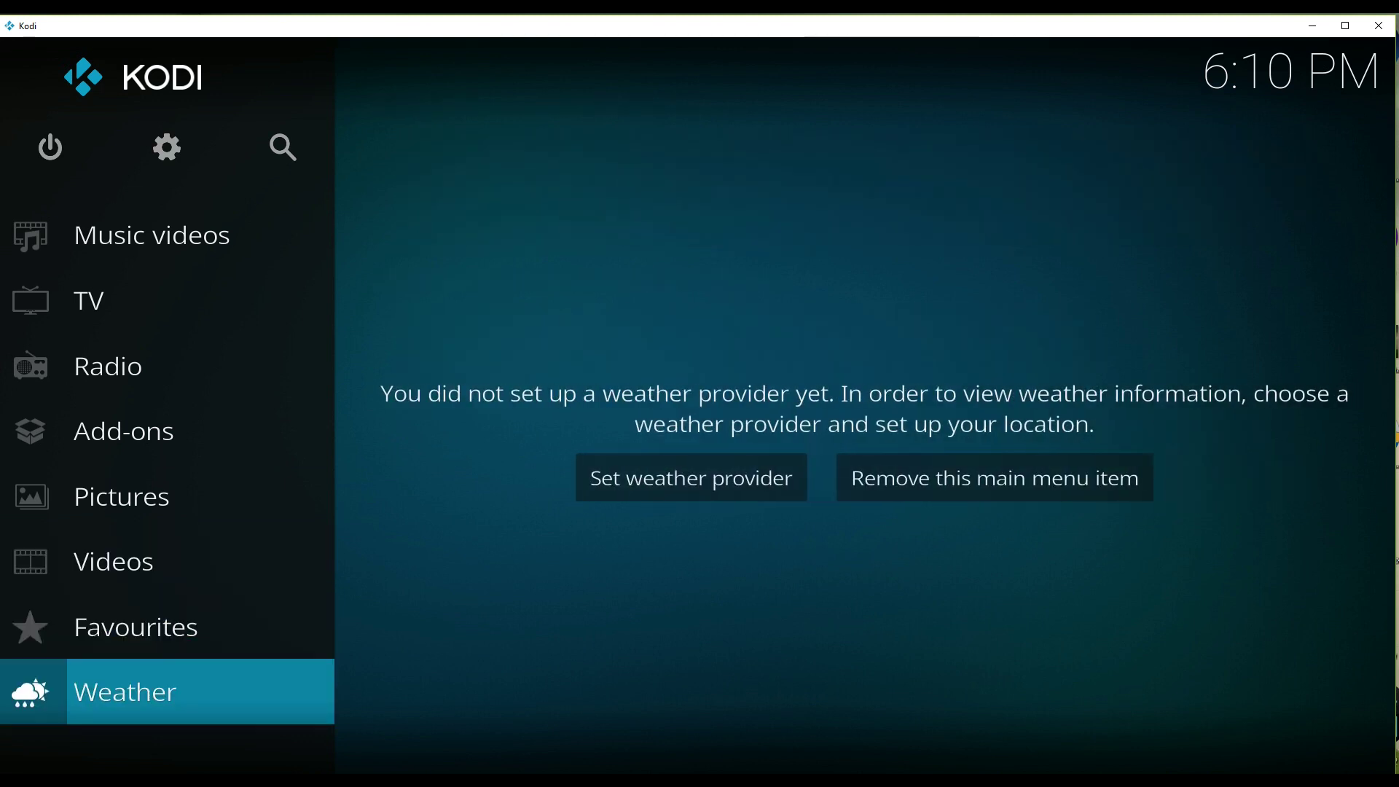
pyautogui.press('Up')
pyautogui.press('Up')
pyautogui.press('Up')
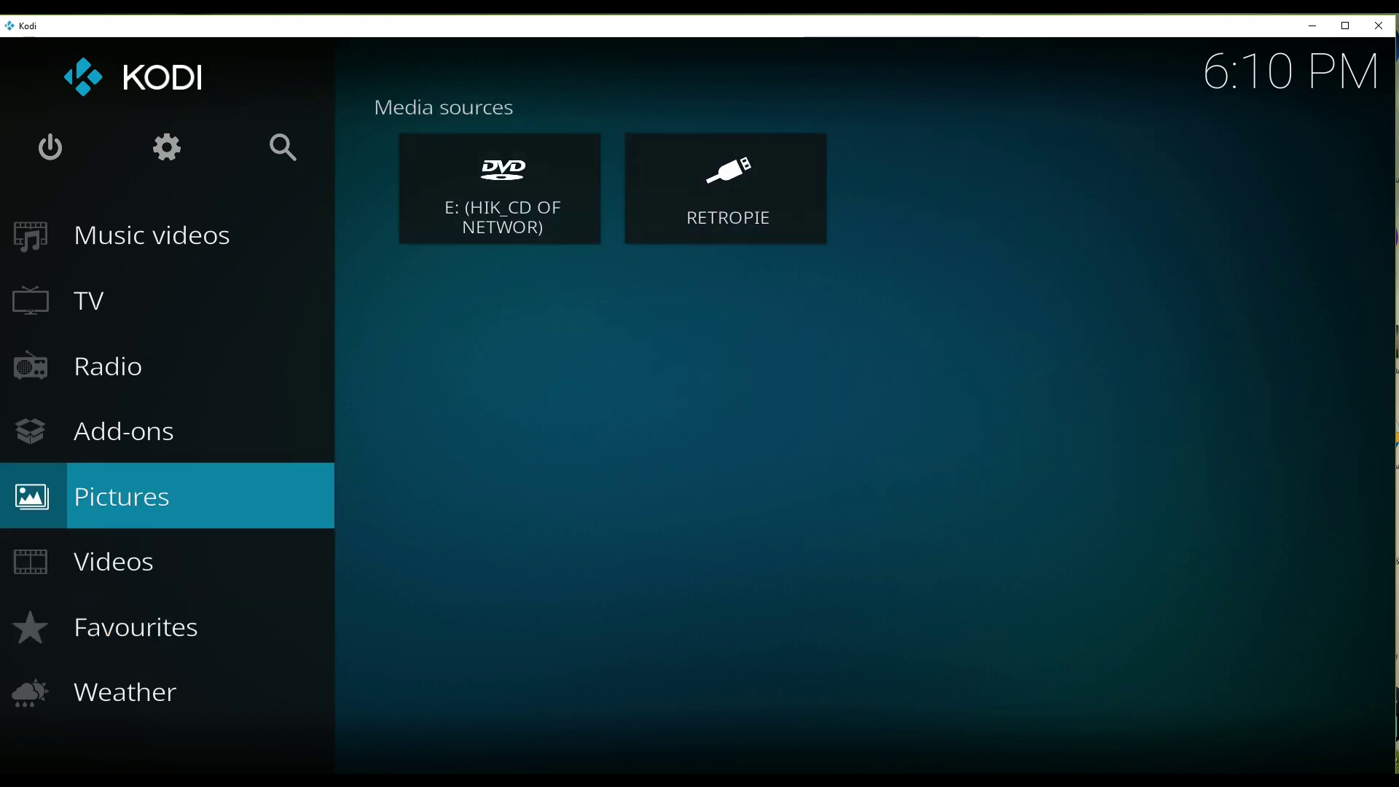
pyautogui.press('Up')
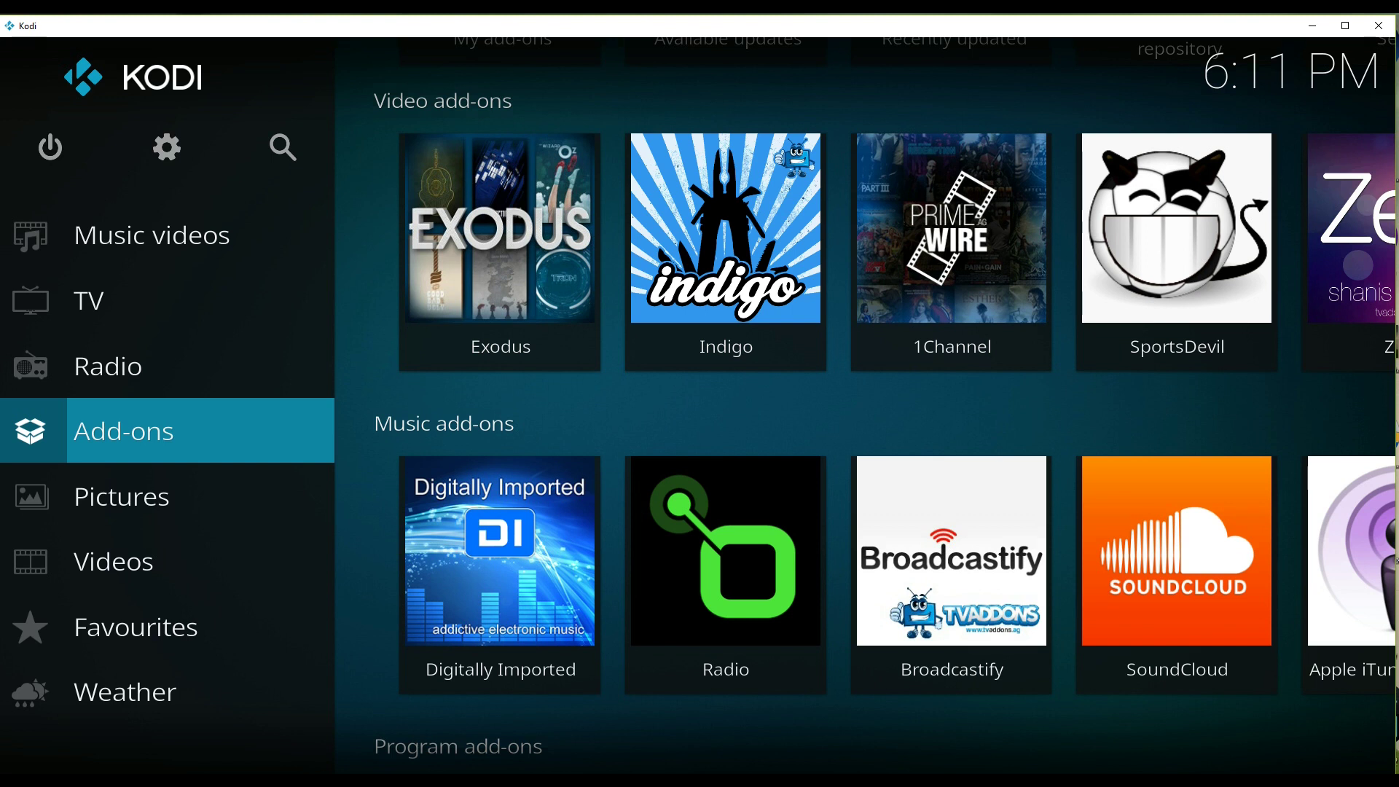
# - Open Indigo from the video add-ons on the home screen
pyautogui.press('Right')
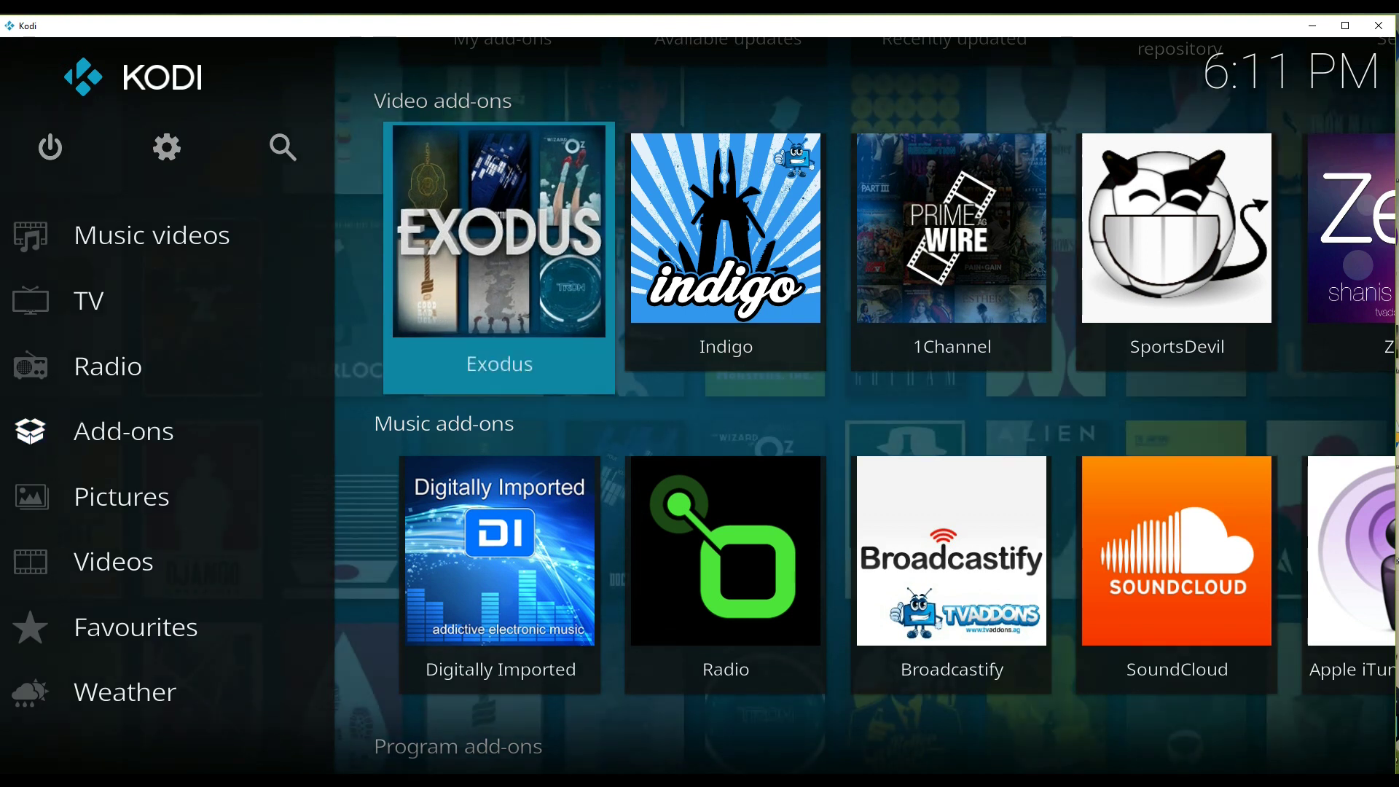
pyautogui.press('Right')
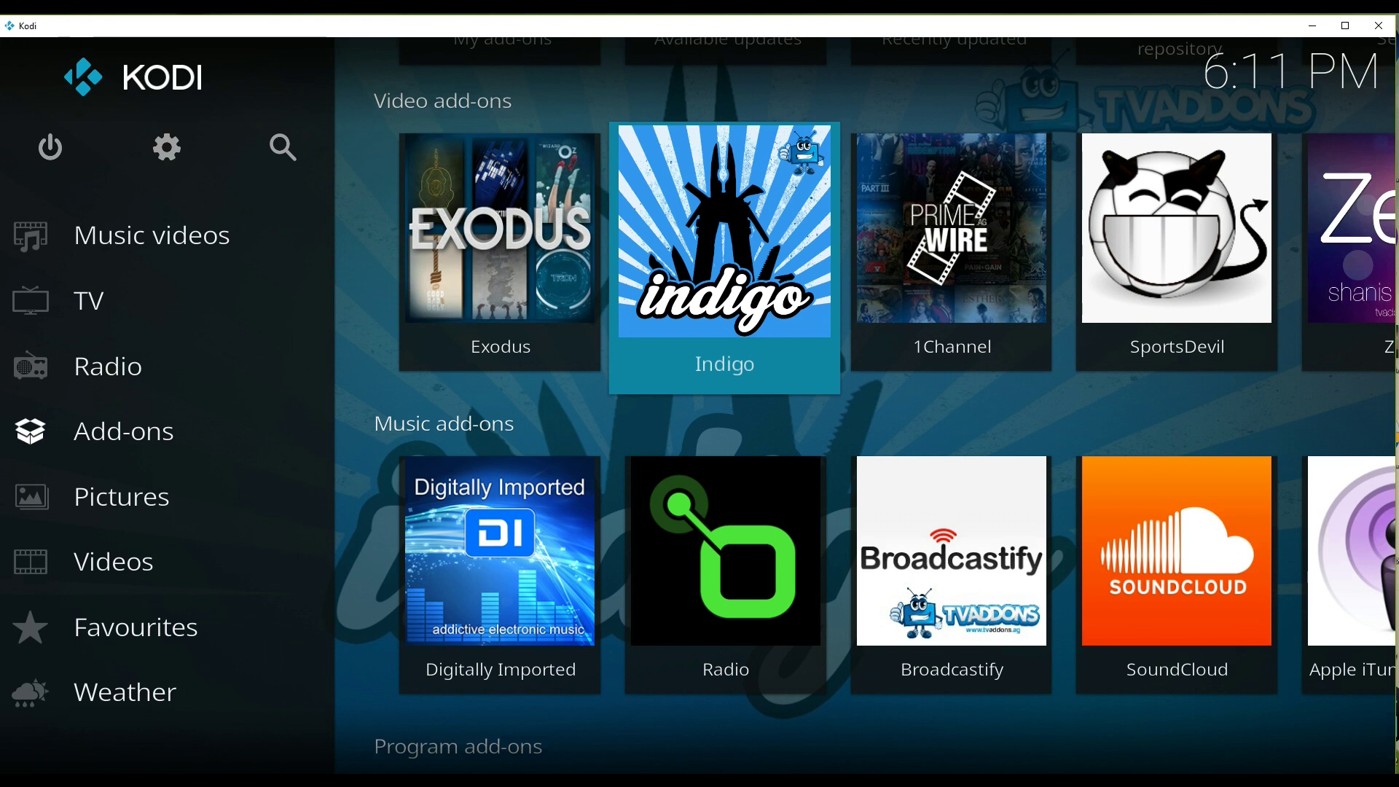
pyautogui.press('Return')
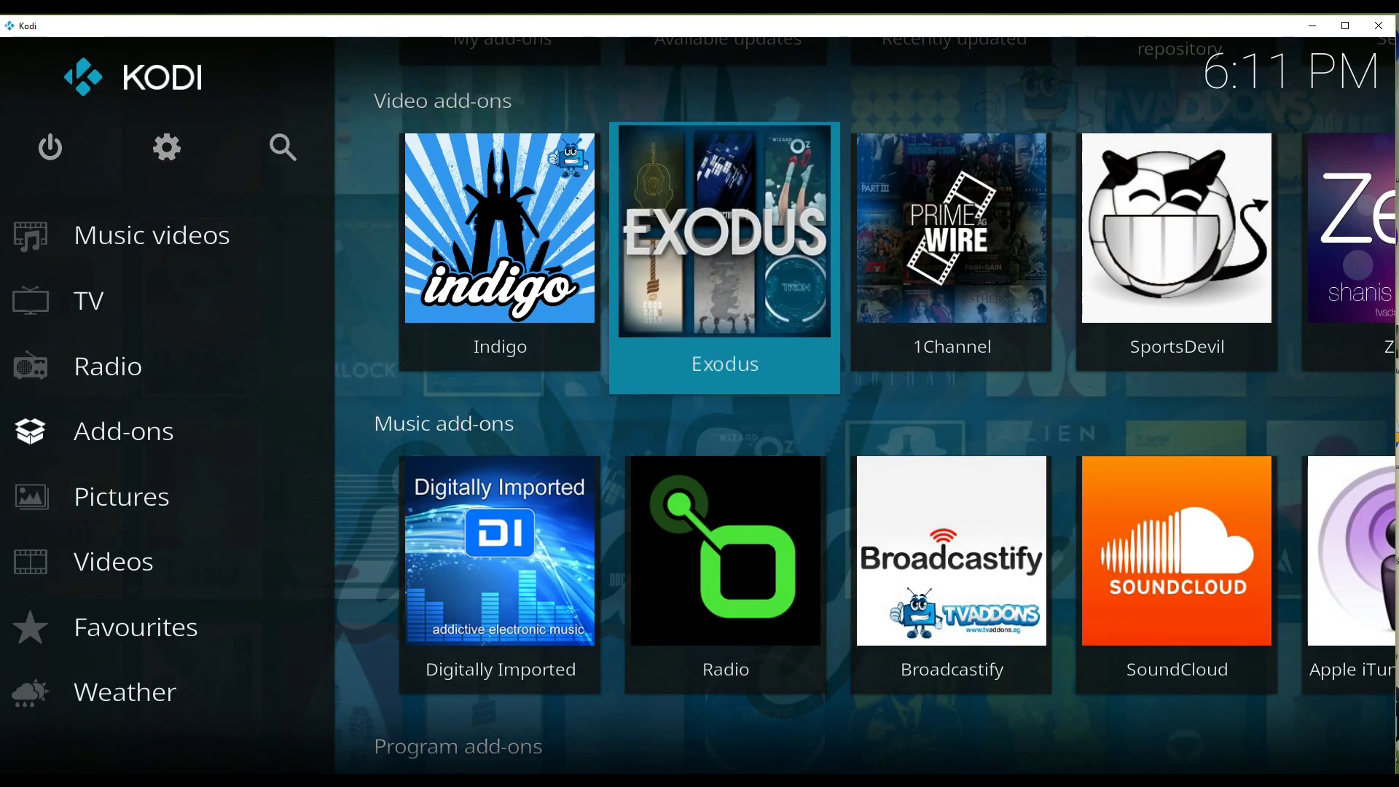
# - Look through the row of installed video add-ons, from Exodus past Phoenix
pyautogui.press('Right')
pyautogui.press('Right')
pyautogui.press('Right')
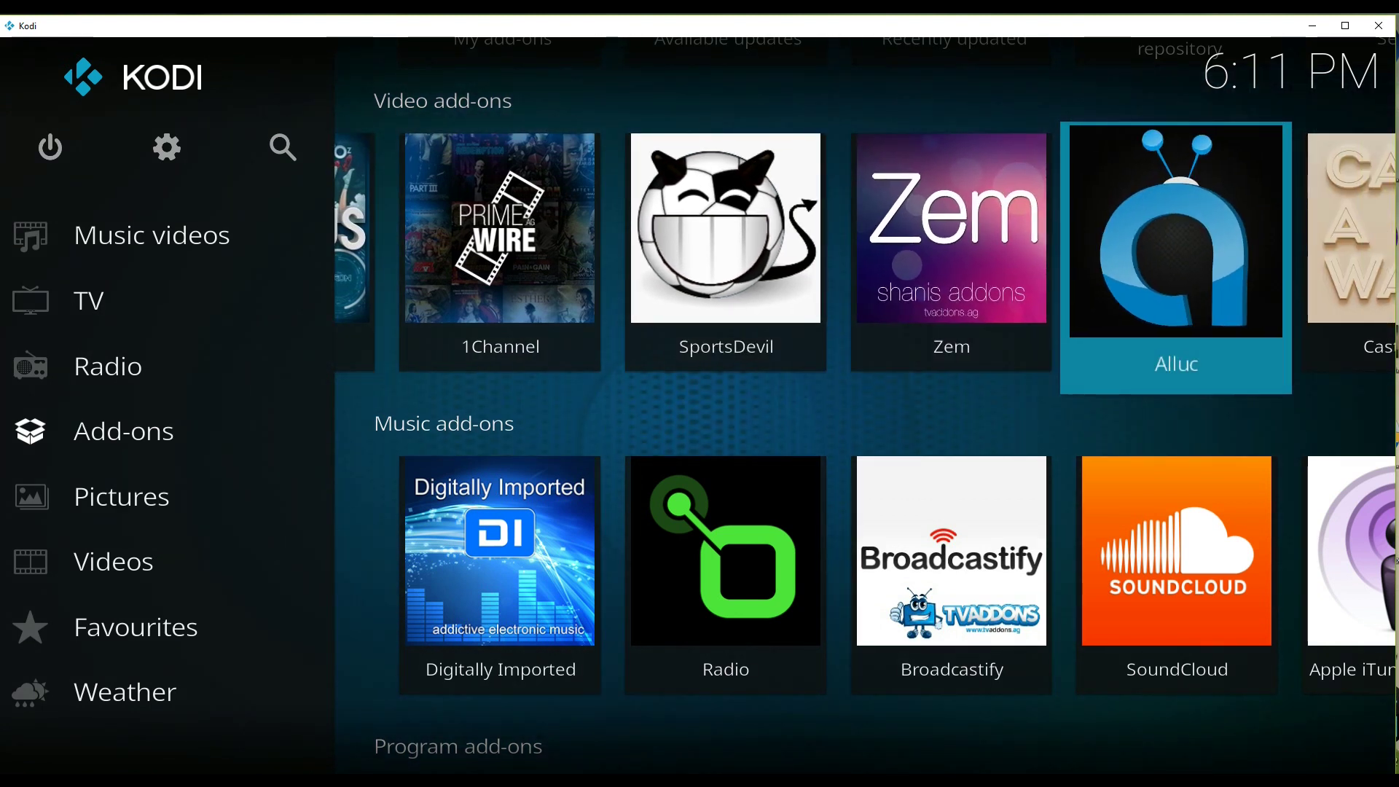
pyautogui.press('Right')
pyautogui.press('Right')
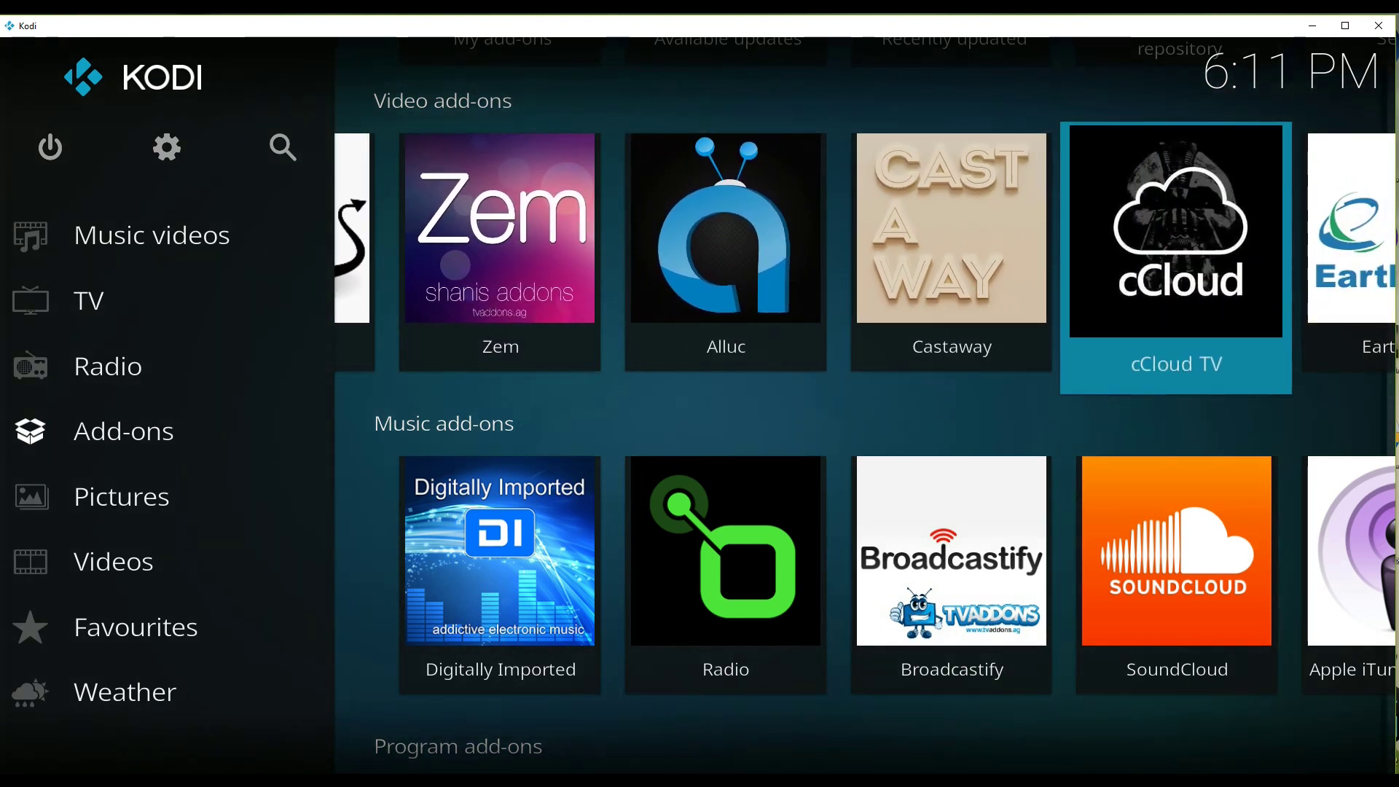
pyautogui.press('Right')
pyautogui.press('Right')
pyautogui.press('Right')
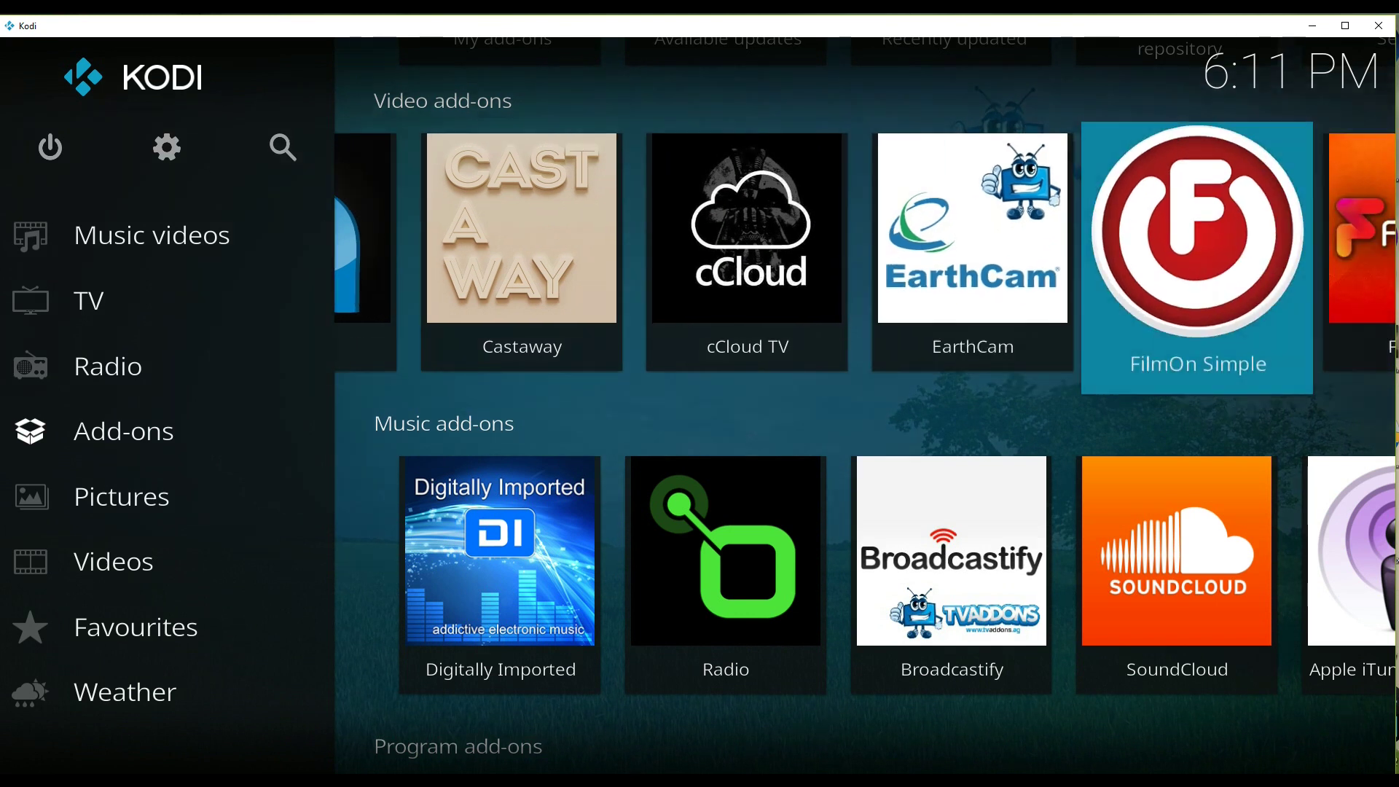
pyautogui.press('Right')
pyautogui.press('Right')
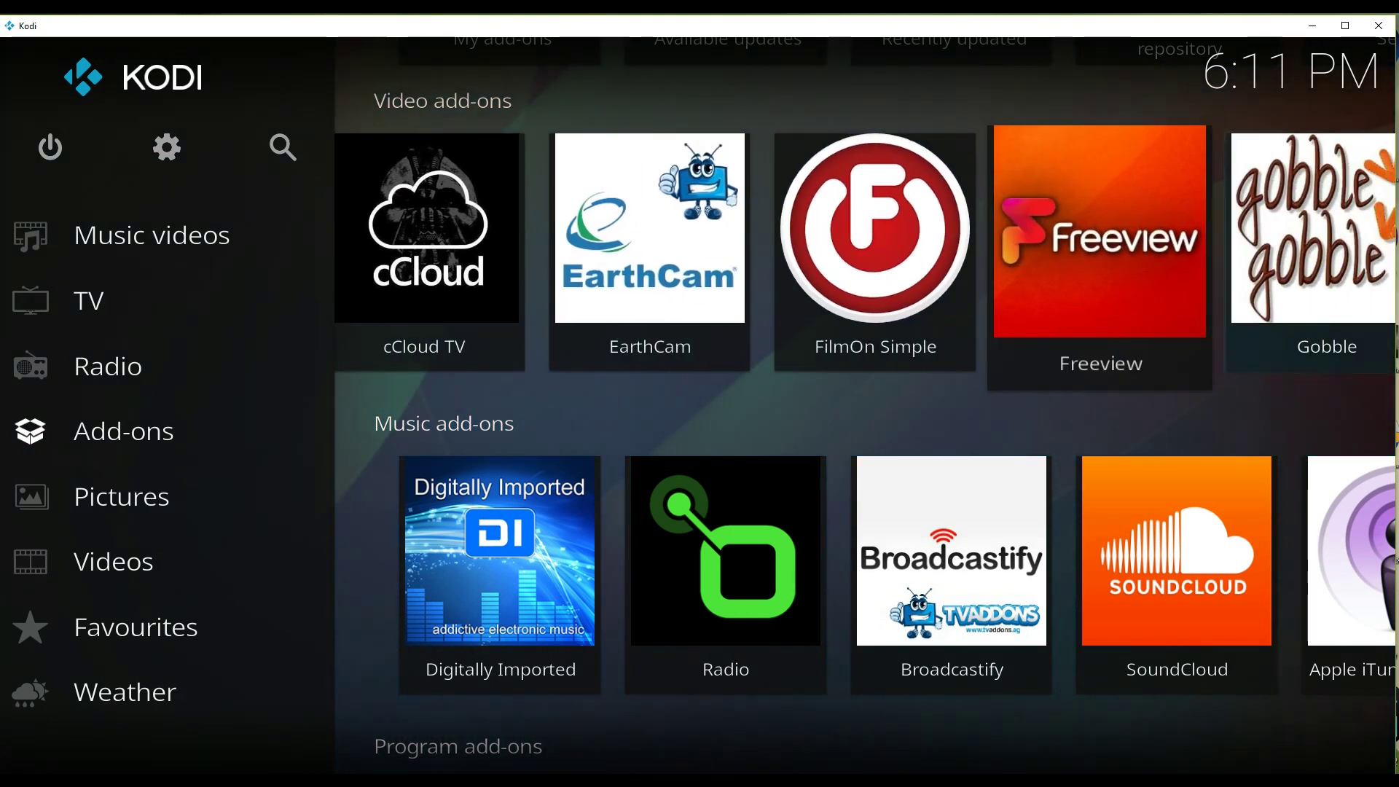
pyautogui.press('Right')
pyautogui.press('Right')
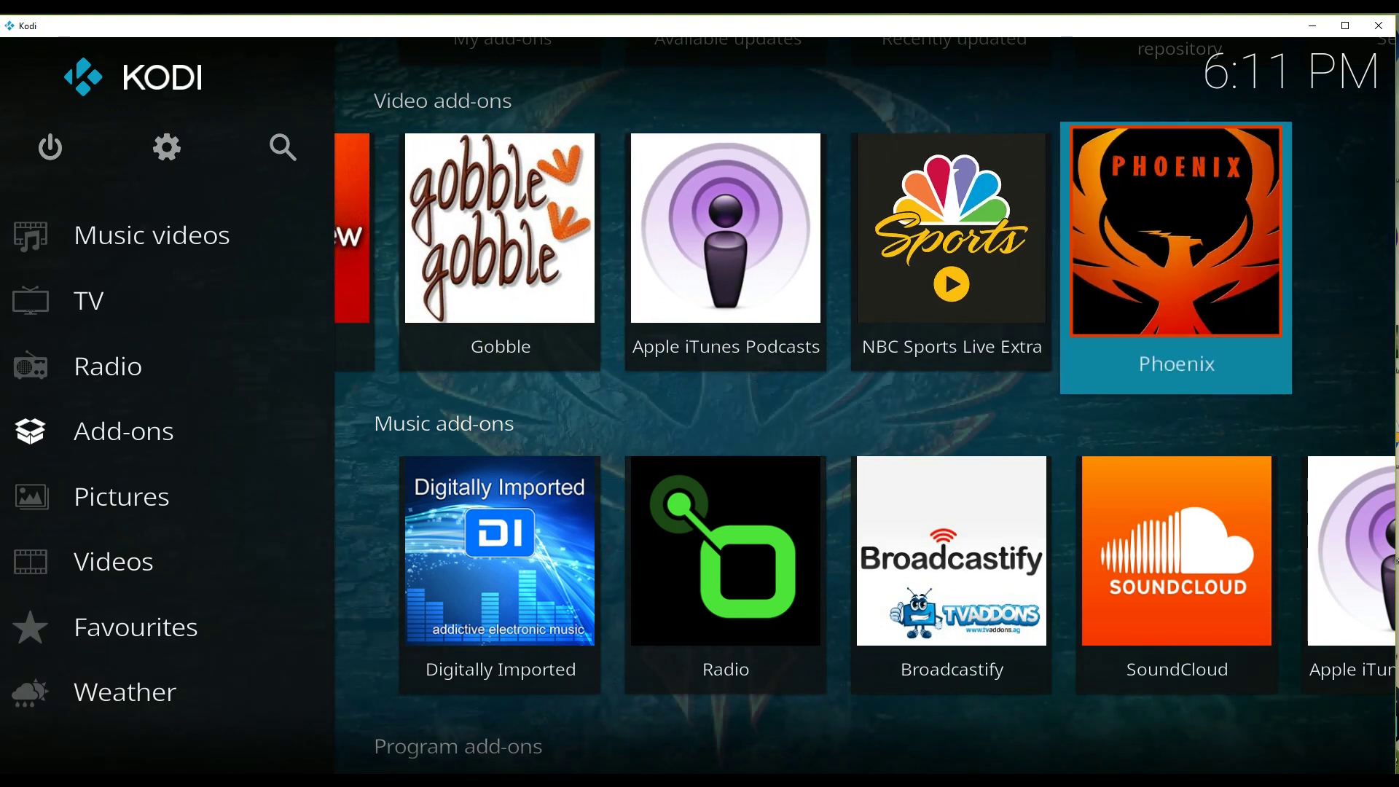
pyautogui.press('Right')
pyautogui.press('Right')
# - Open the Exodus video add-on and enter its TV Shows section
pyautogui.press('Return')
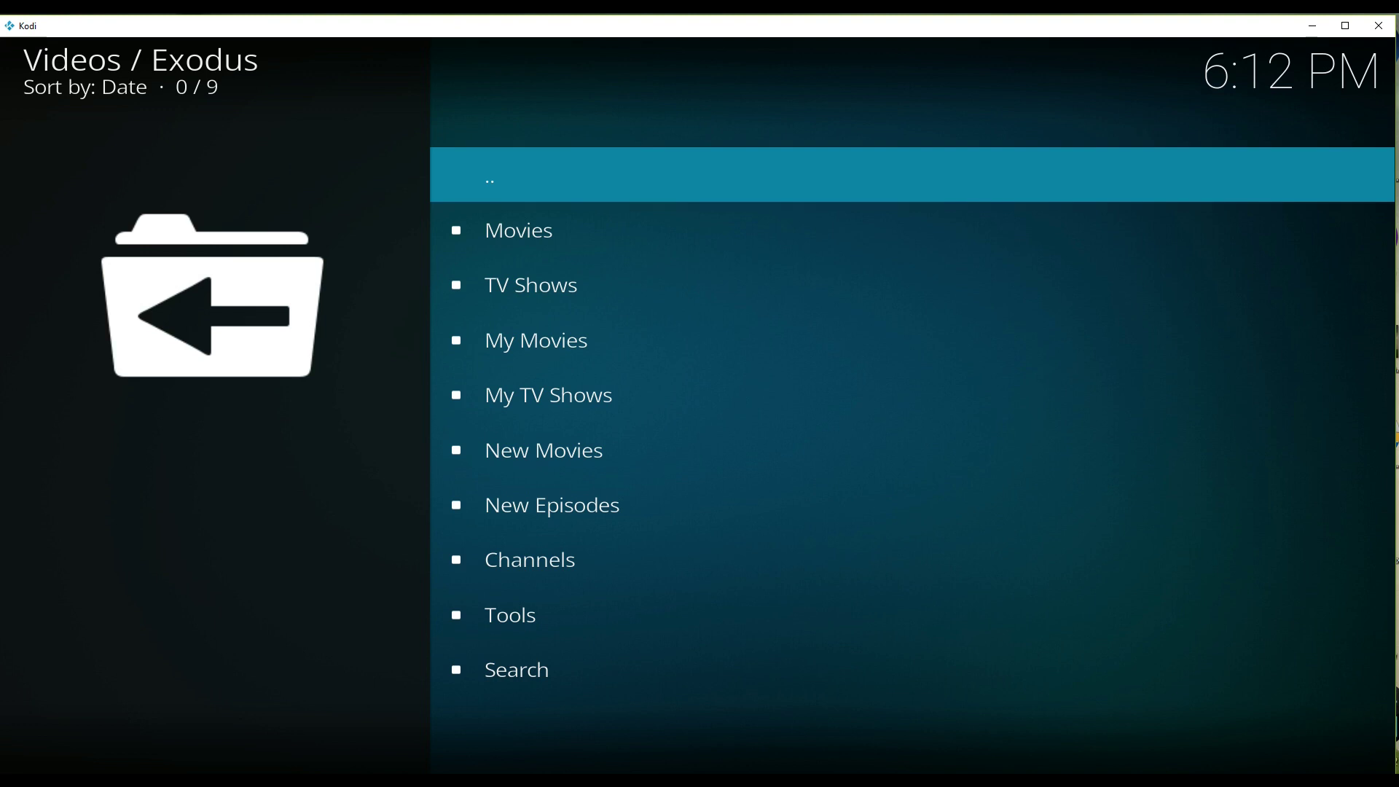
pyautogui.press('Down')
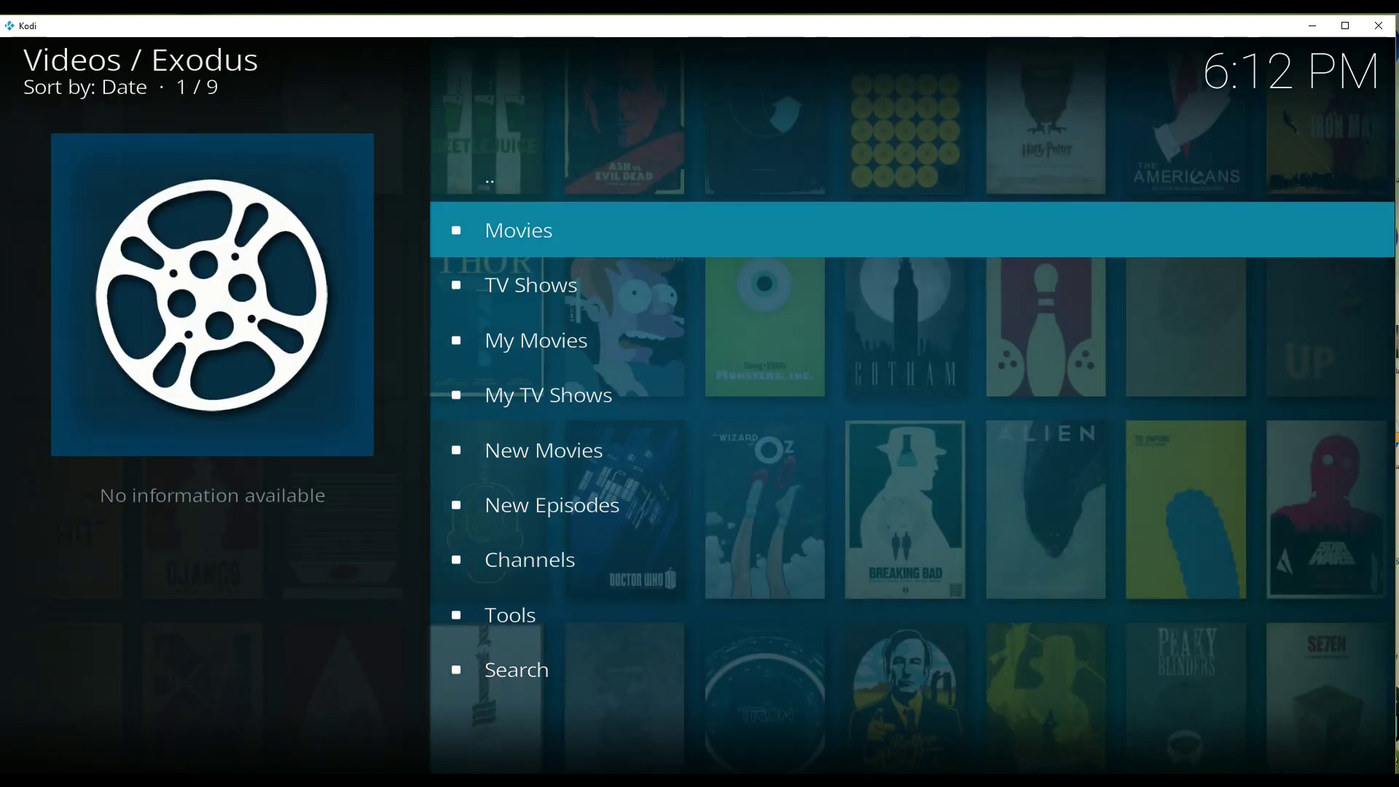
pyautogui.press('Down')
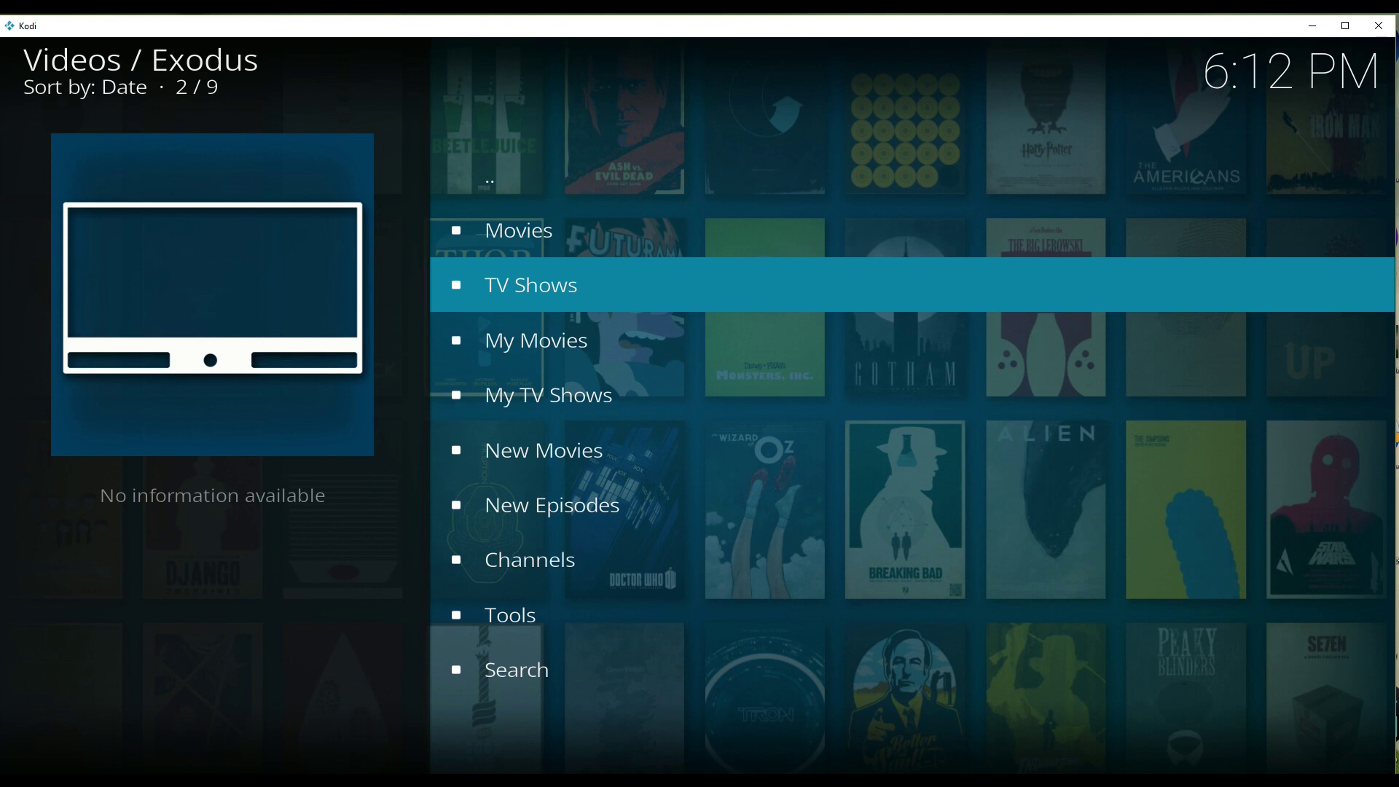
pyautogui.press('Return')
# - Open the People Watching list from the TV show categories in Exodus
pyautogui.press('Down')
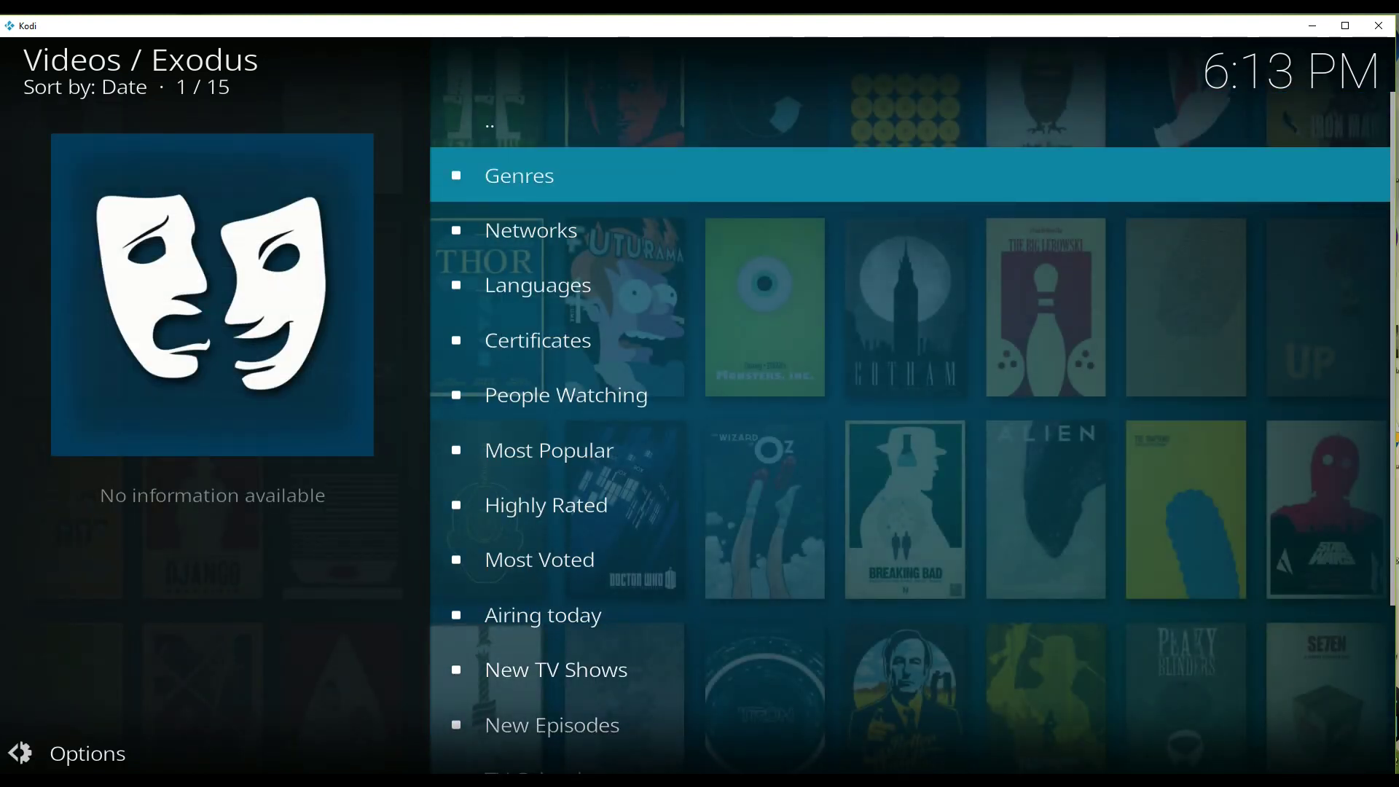
pyautogui.press('Down')
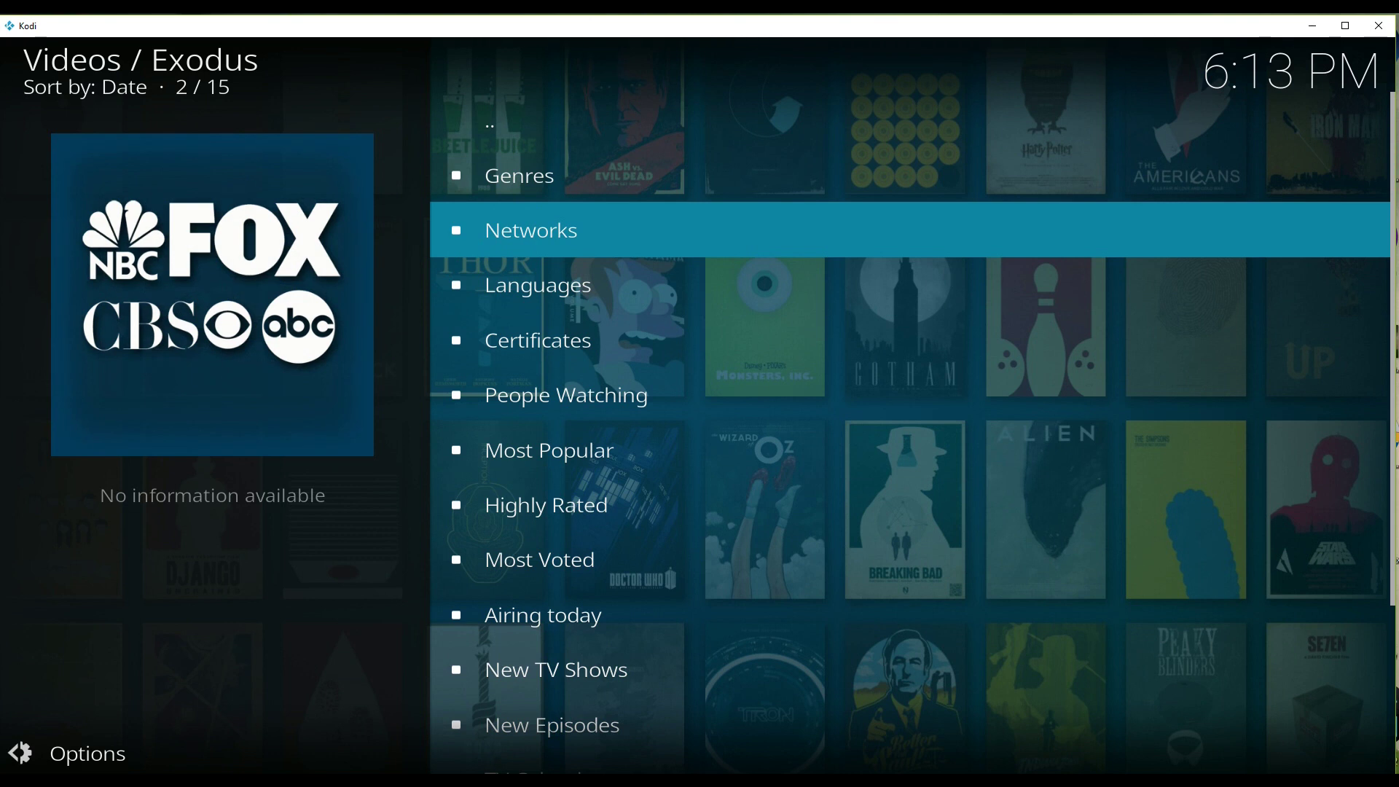
pyautogui.press('Down')
pyautogui.press('Down')
pyautogui.press('Down')
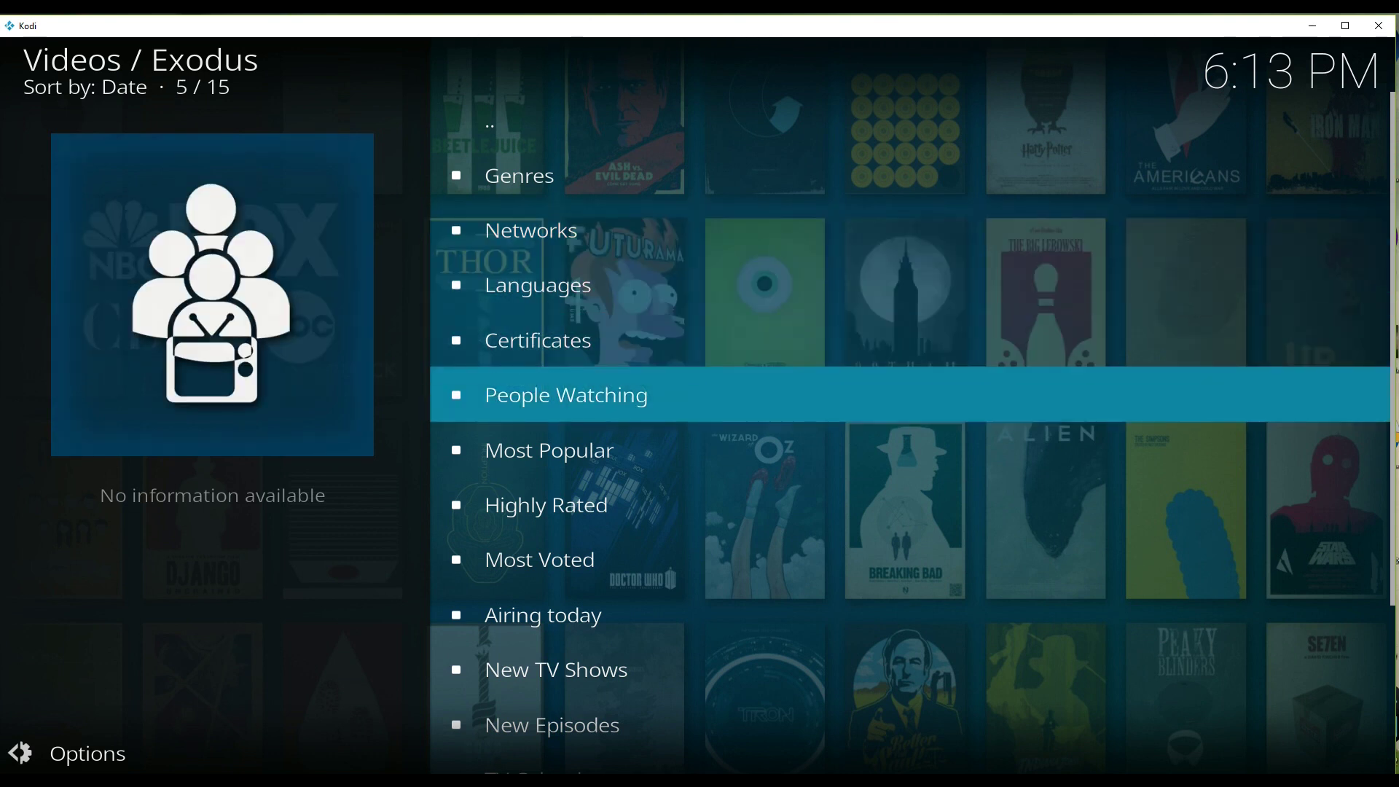
pyautogui.press('Return')
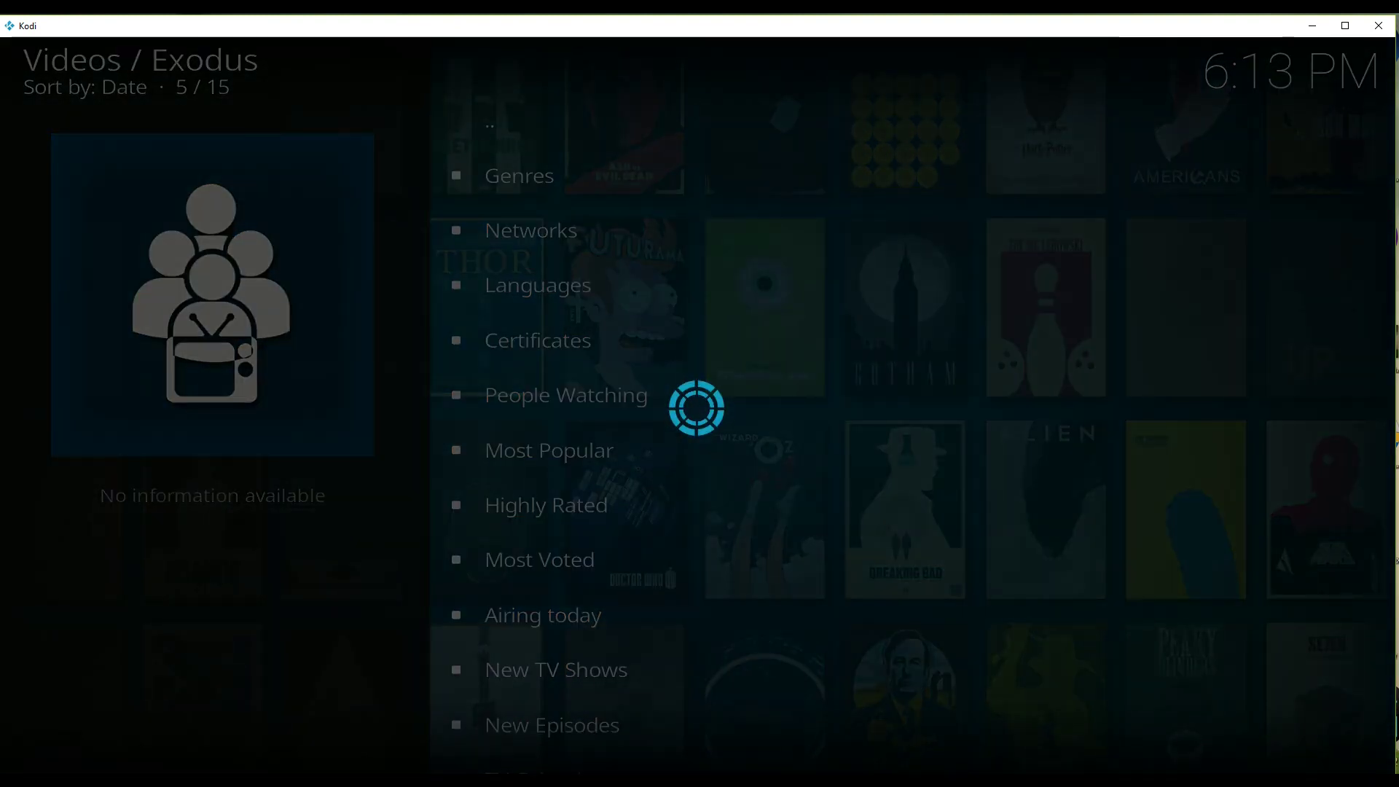
# - Go through the People Watching shows down to Family Guy and open its list of seasons
pyautogui.press('Down')
pyautogui.press('Down')
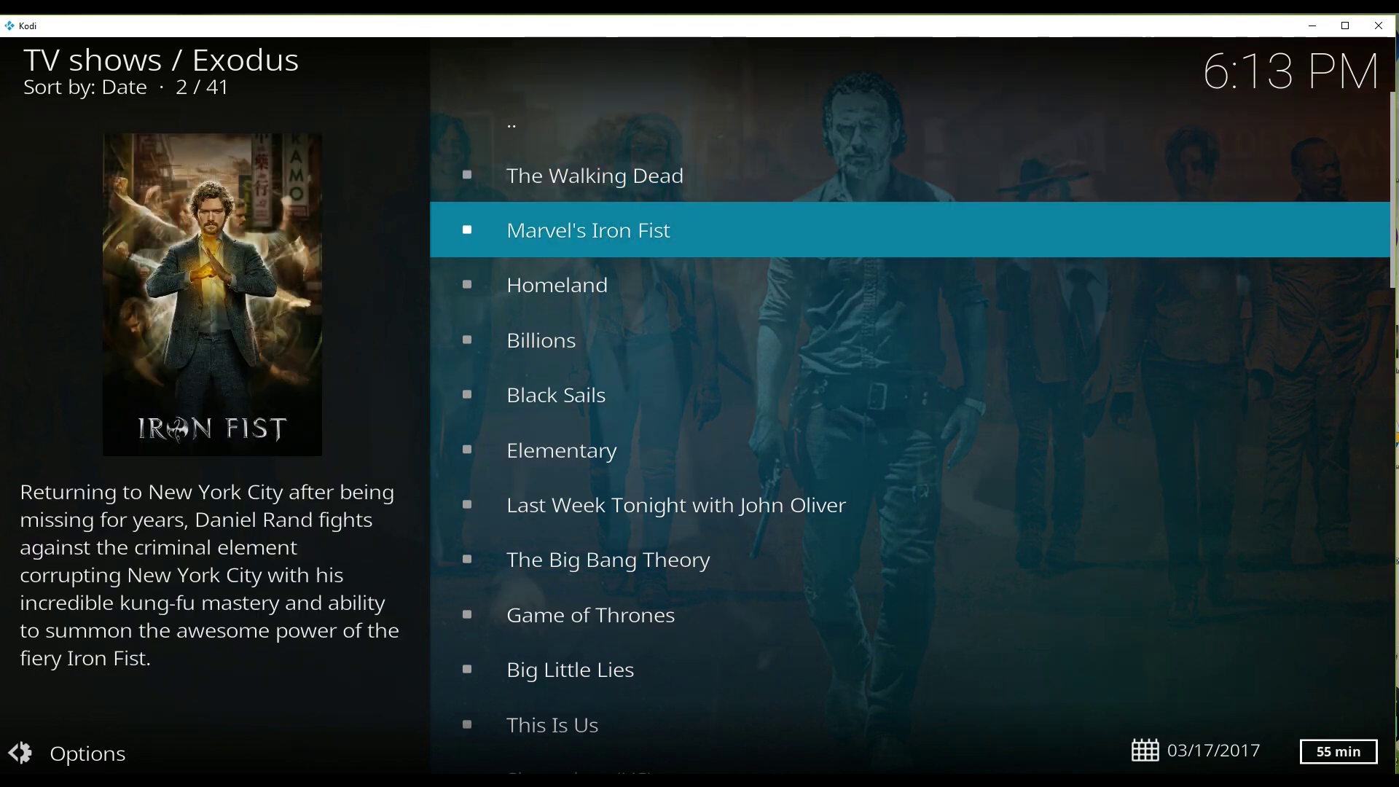
pyautogui.press('Down')
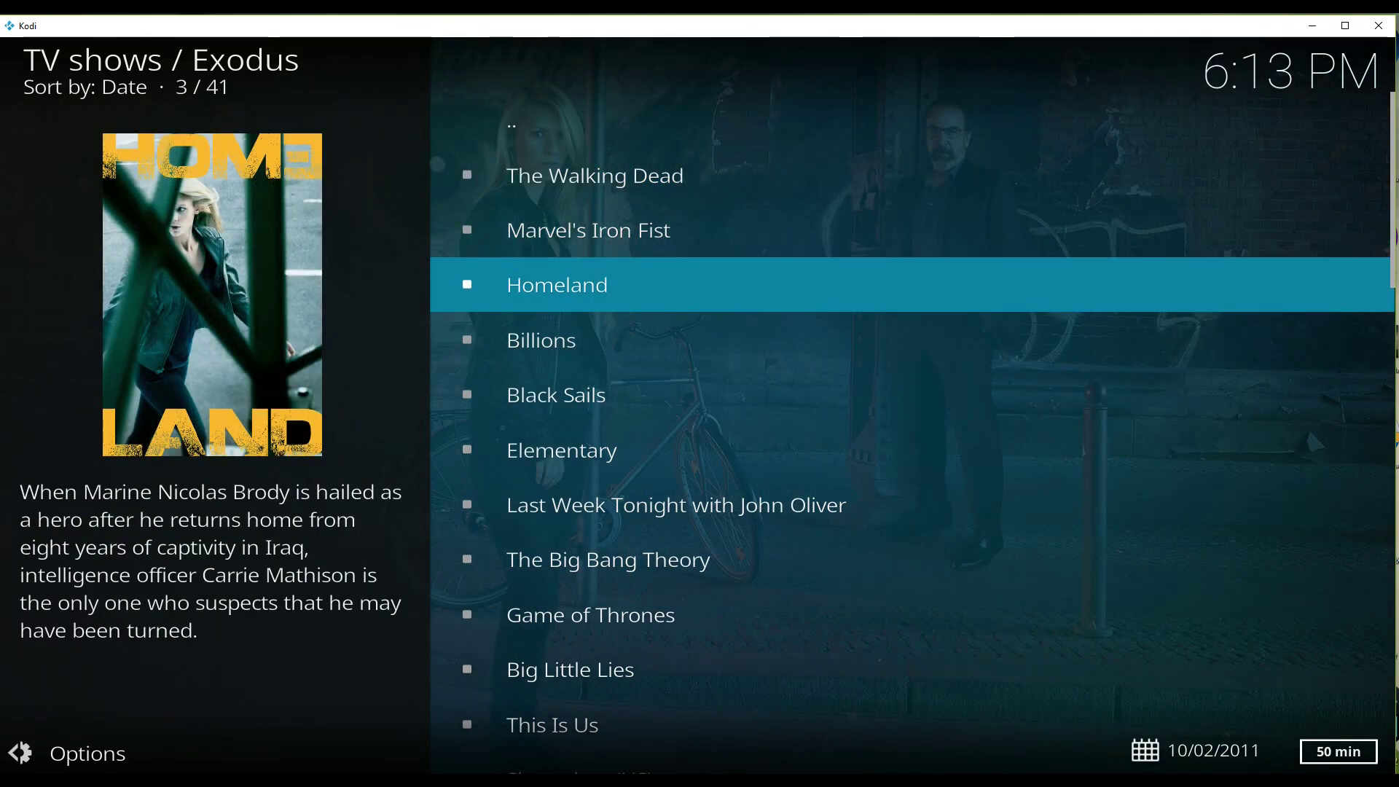
pyautogui.press('Down')
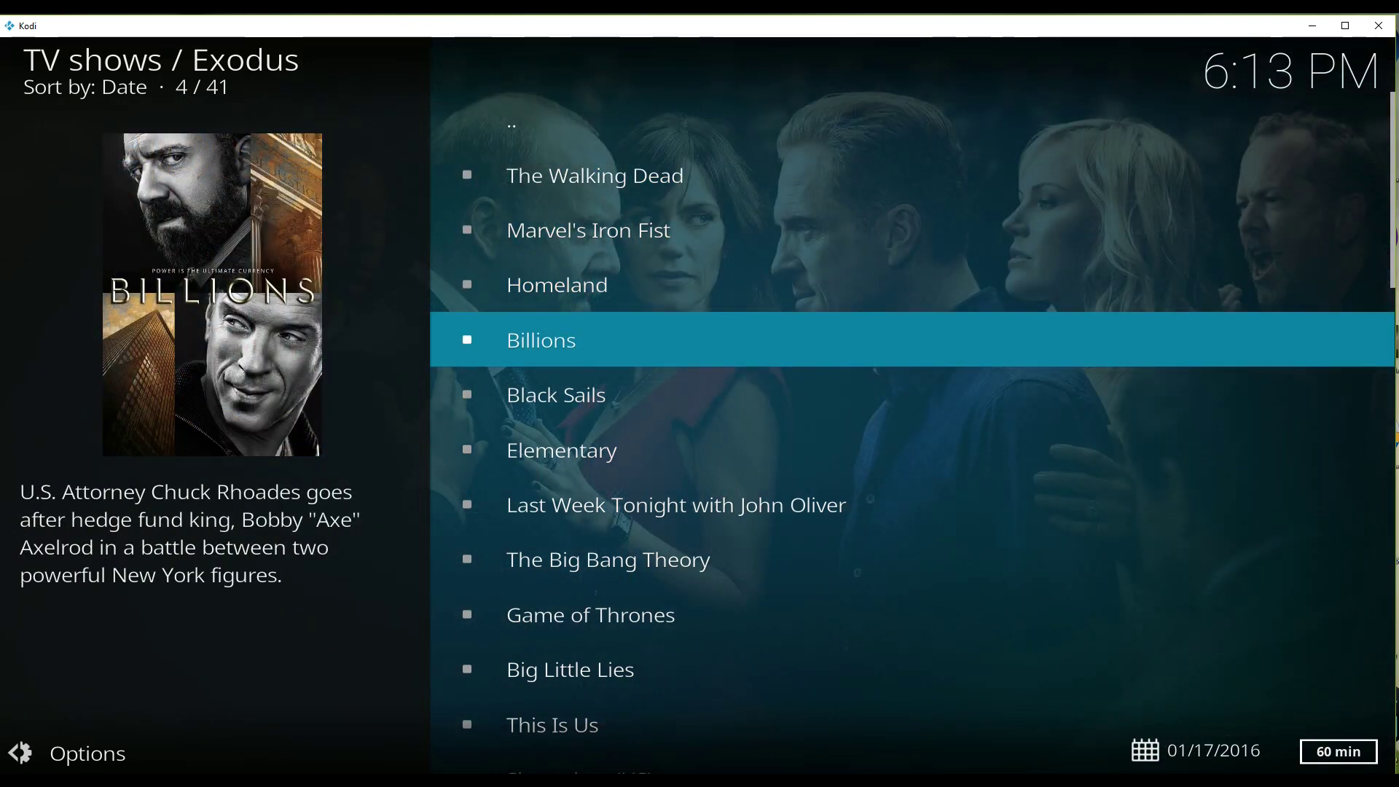
pyautogui.press('Down')
pyautogui.press('Down')
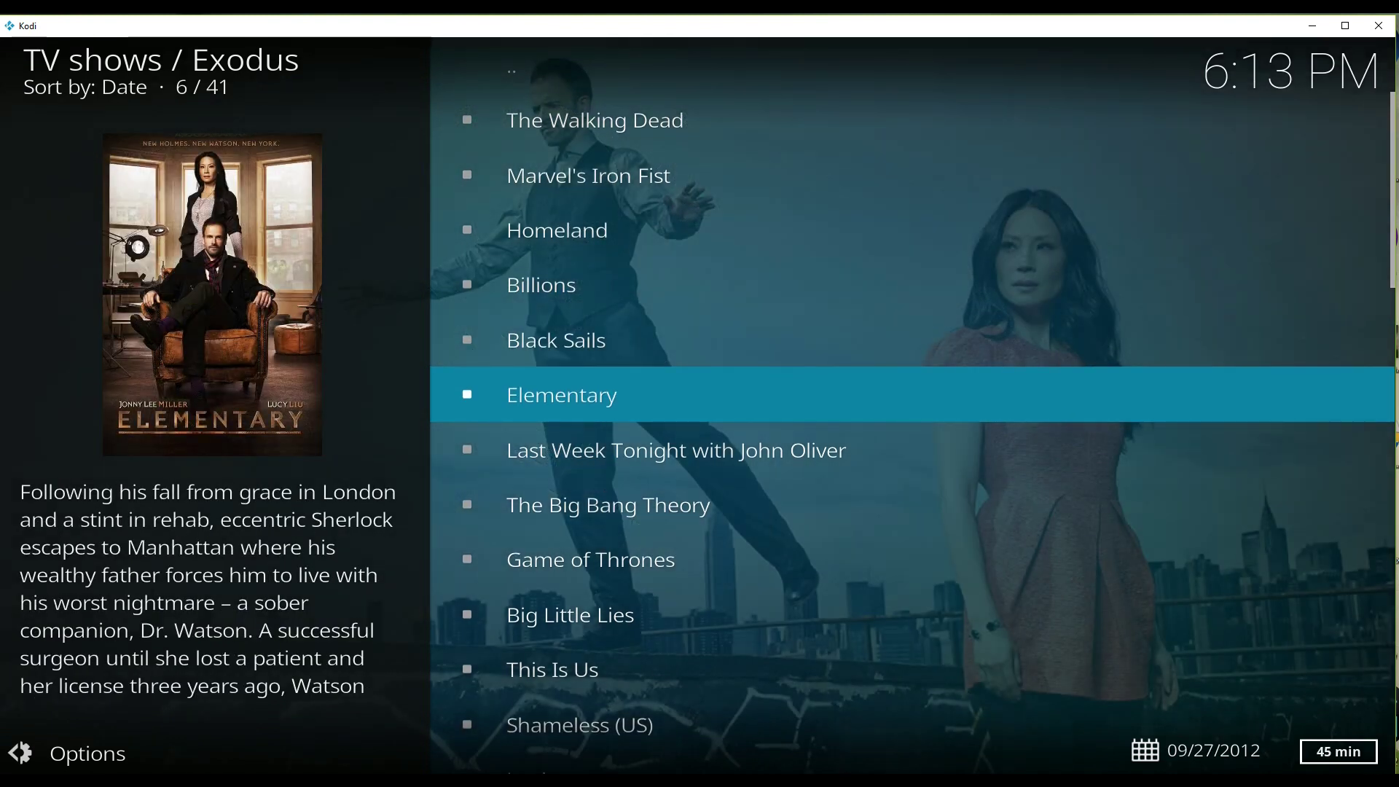
pyautogui.press('Down')
pyautogui.press('Down')
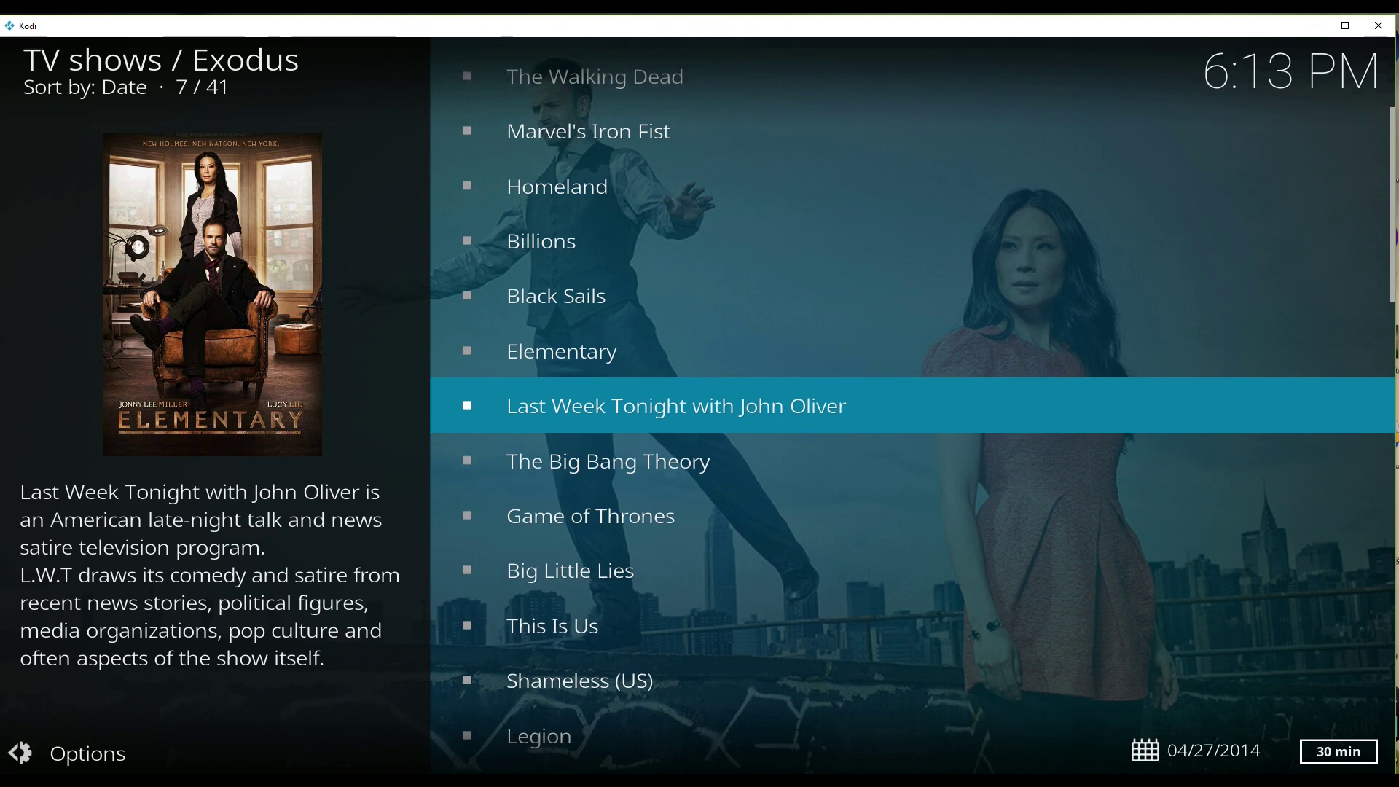
pyautogui.press('Down')
pyautogui.press('Down')
pyautogui.press('Down')
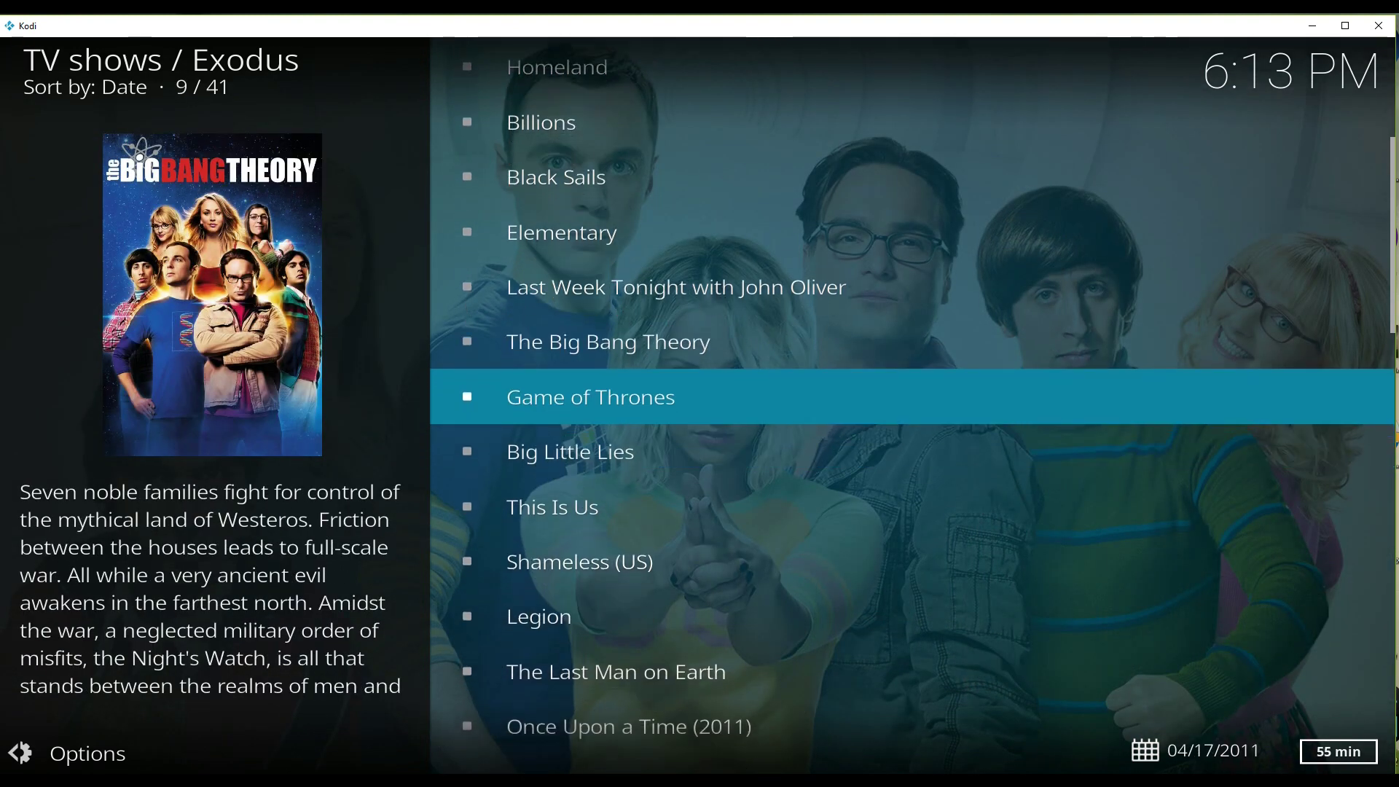
pyautogui.press('Down')
pyautogui.press('Down')
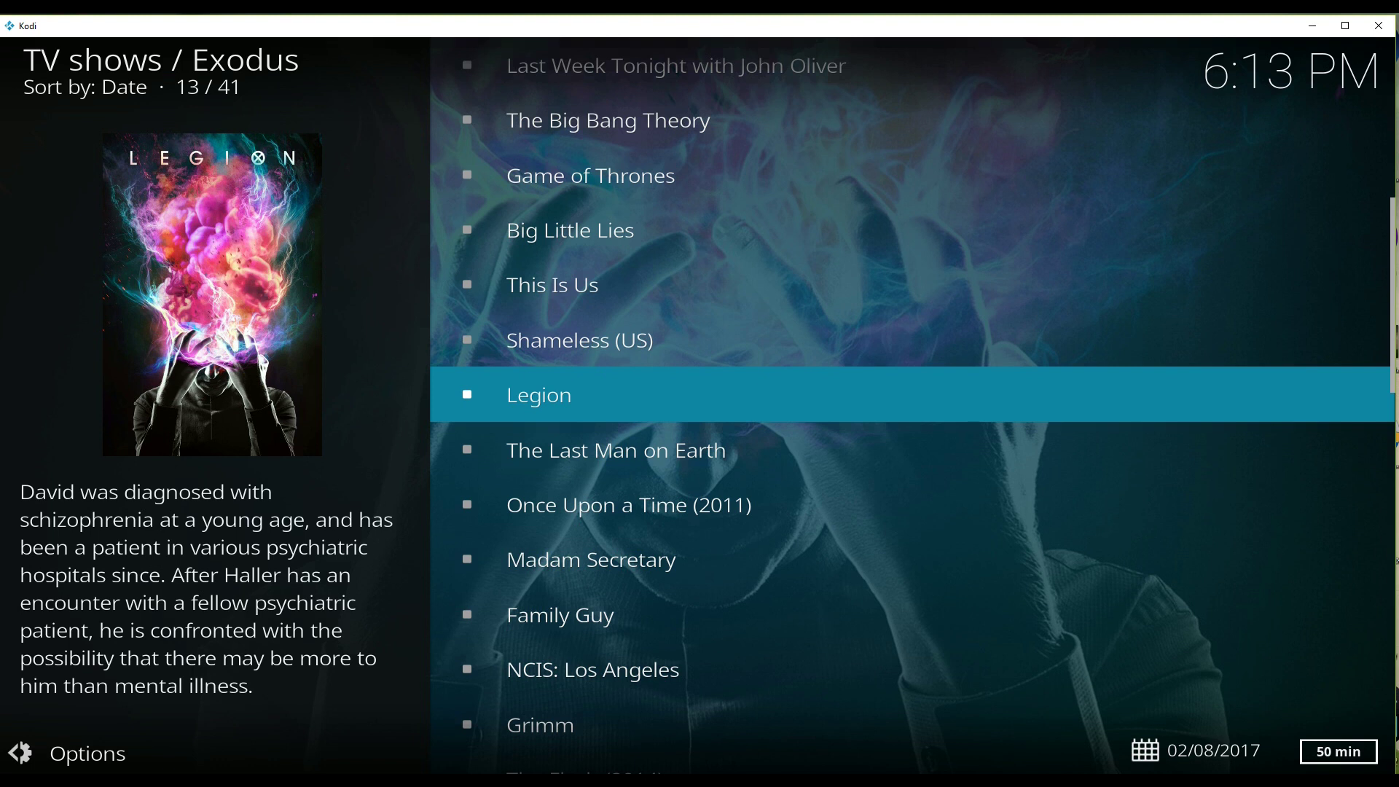
pyautogui.press('Down')
pyautogui.press('Down')
pyautogui.press('Down')
pyautogui.press('Down')
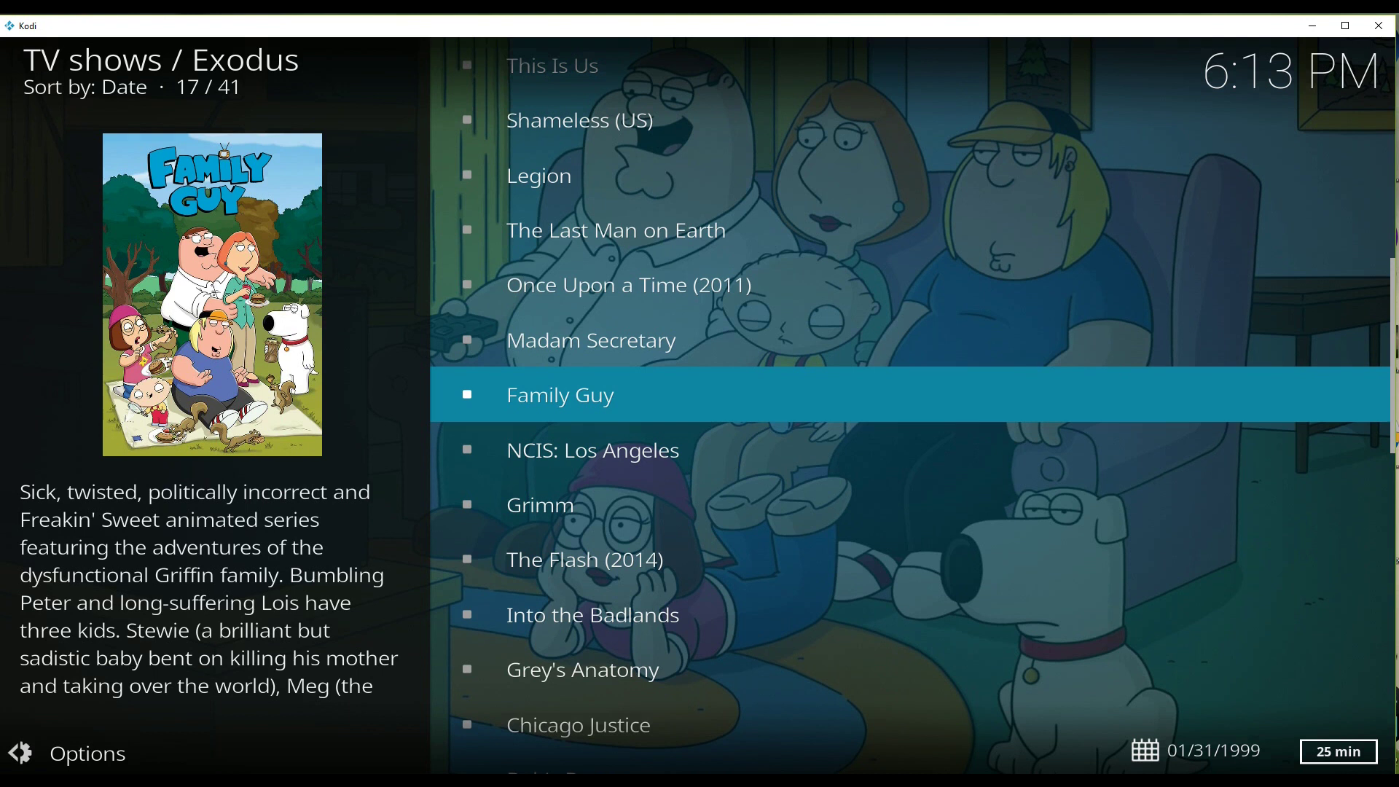
pyautogui.press('Return')
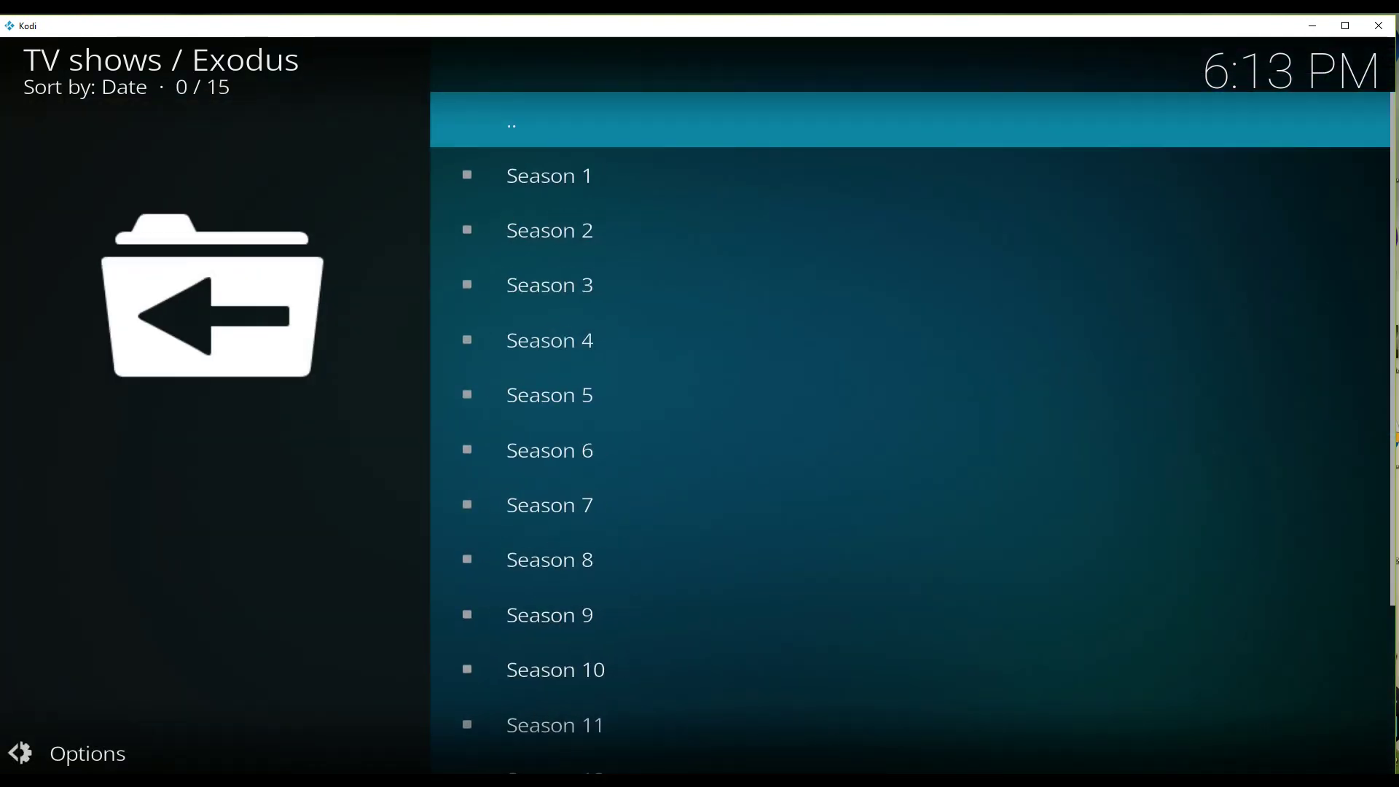
# - Look through the Family Guy seasons from Season 1 down to Season 13 and back up past Season 8
pyautogui.press('Down')
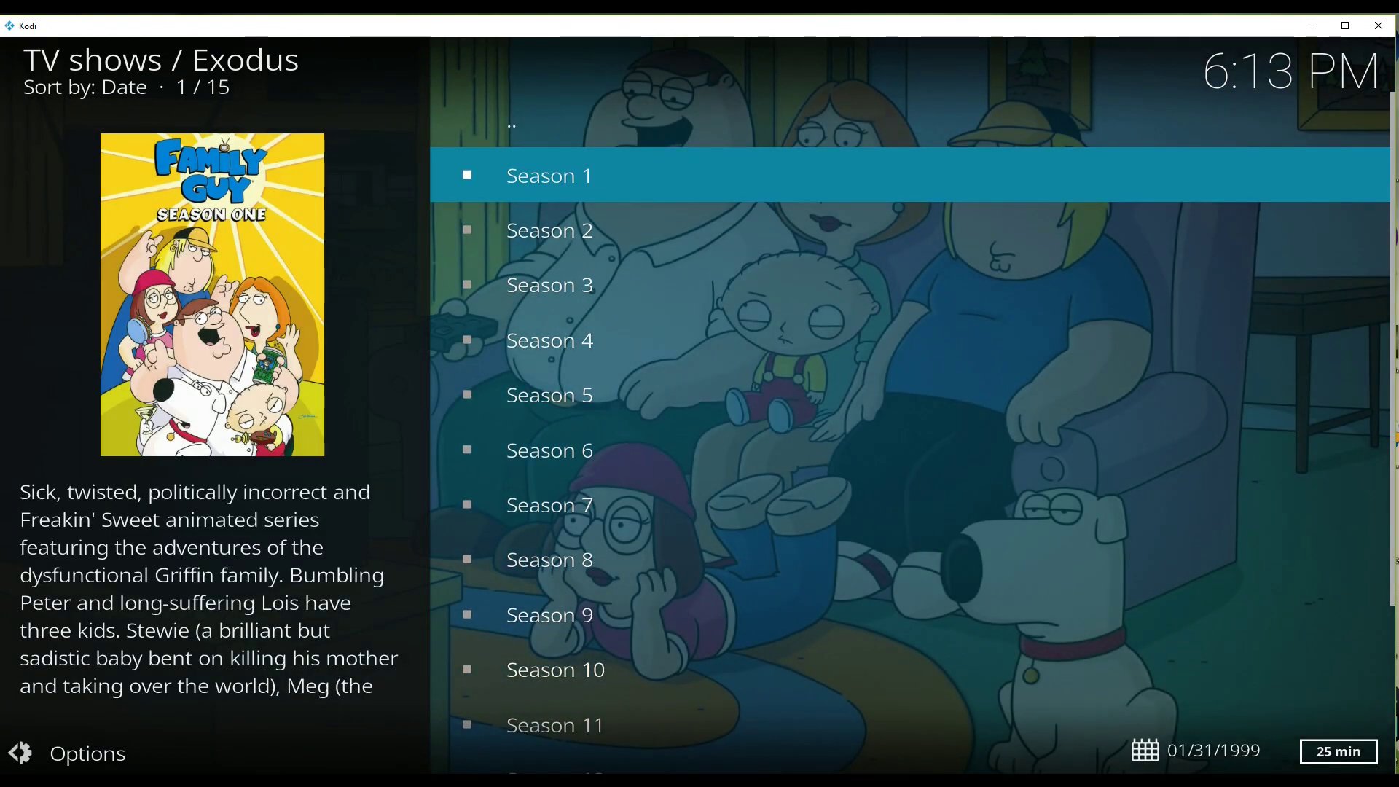
pyautogui.press('Down')
pyautogui.press('Down')
pyautogui.press('Down')
pyautogui.press('Down')
pyautogui.press('Down')
pyautogui.press('Down')
pyautogui.press('Down')
pyautogui.press('Down')
pyautogui.press('Down')
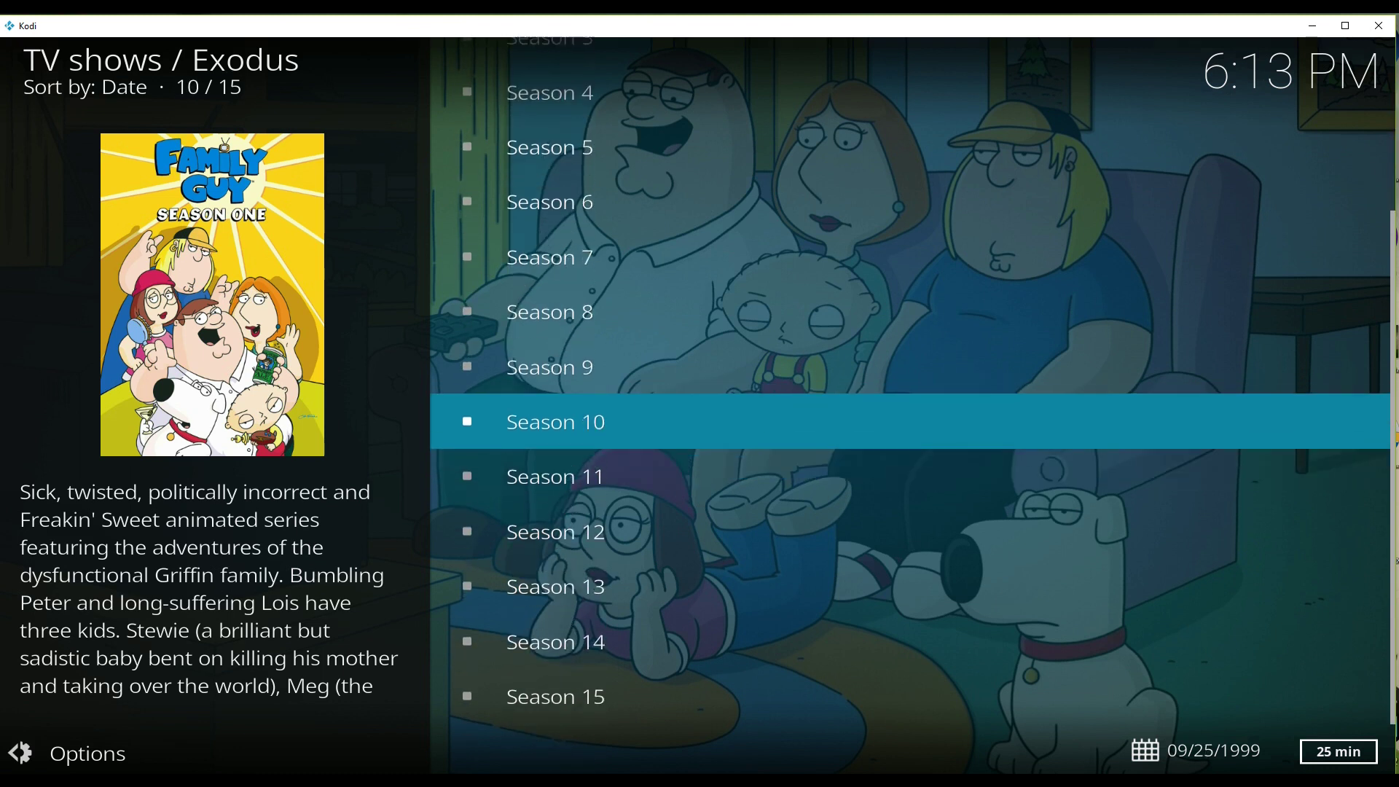
pyautogui.press('Down')
pyautogui.press('Down')
pyautogui.press('Down')
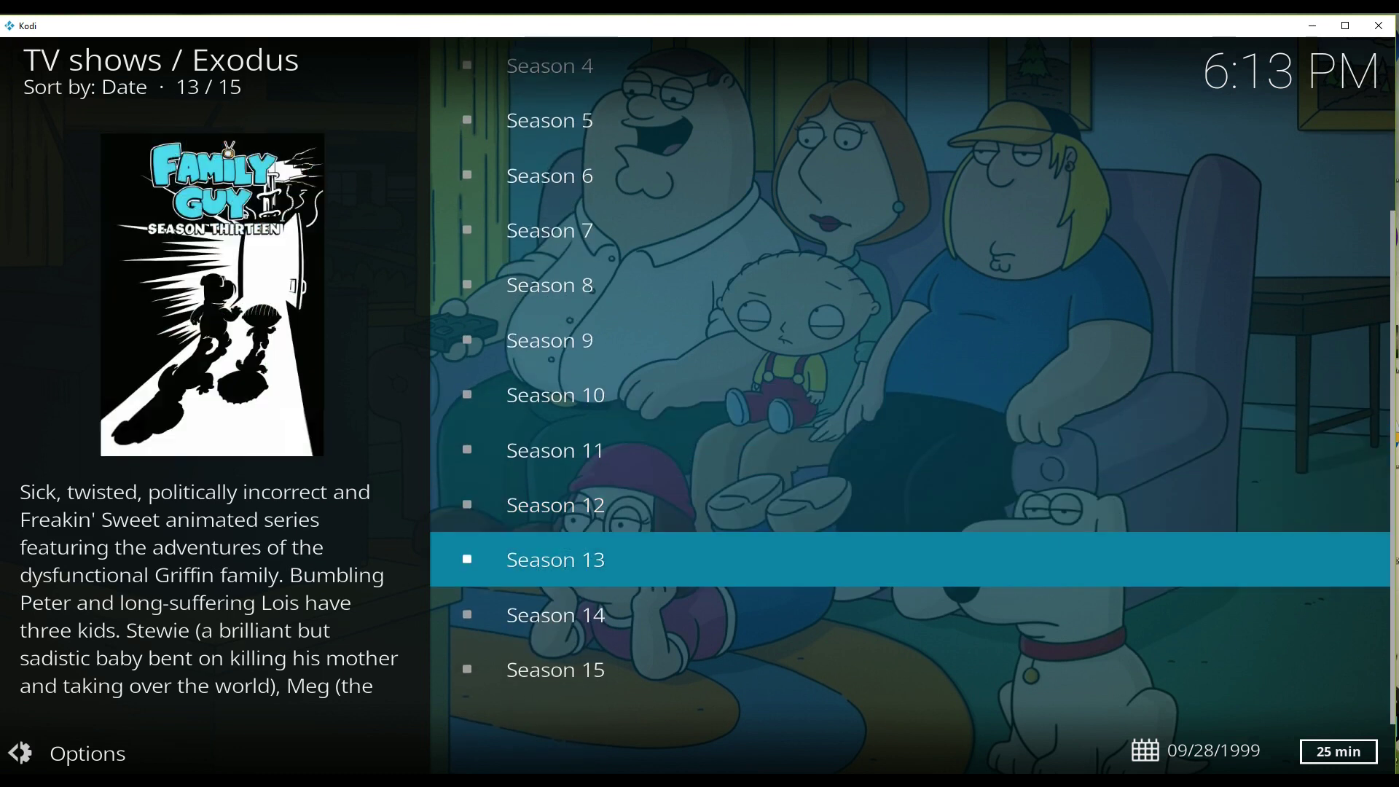
pyautogui.press('Up')
pyautogui.press('Up')
pyautogui.press('Up')
pyautogui.press('Up')
pyautogui.press('Up')
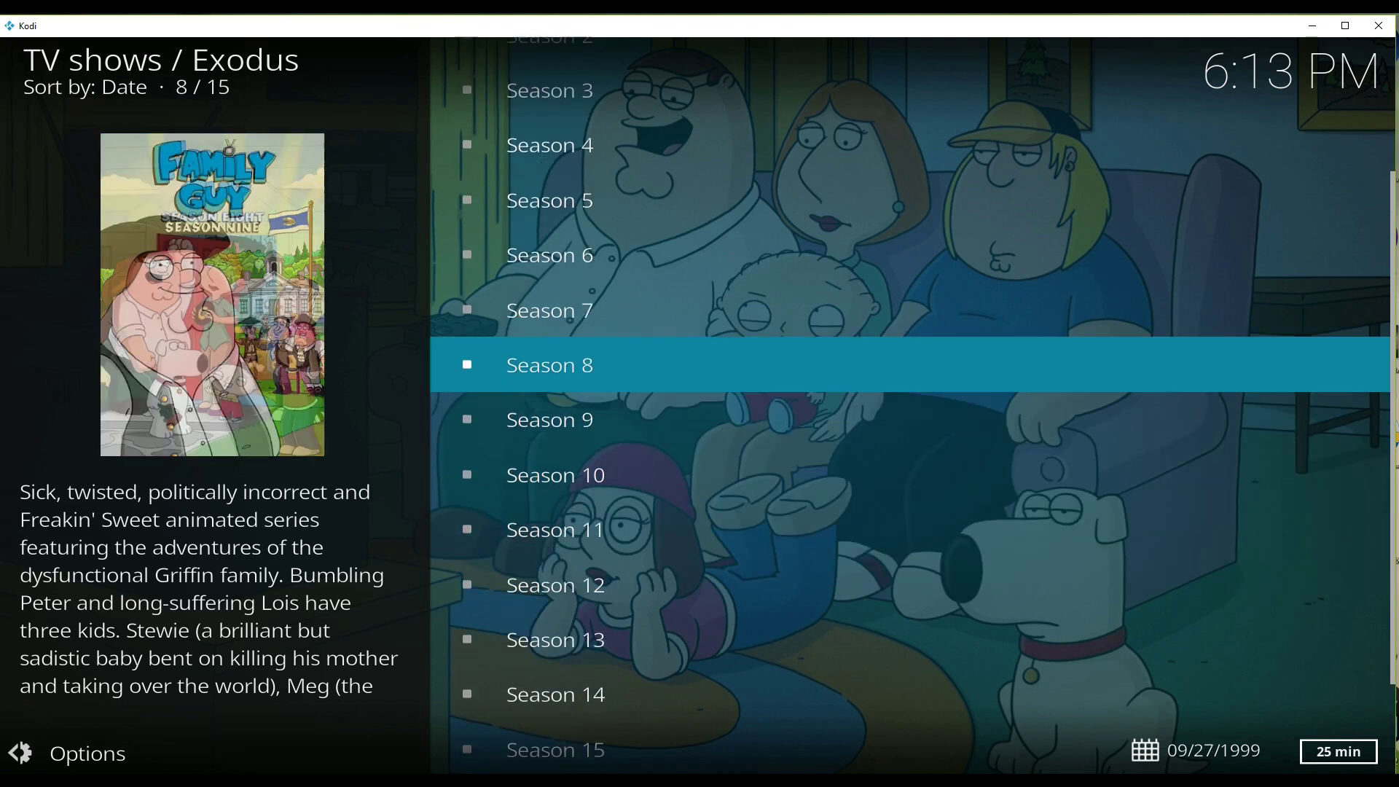
pyautogui.press('Up')
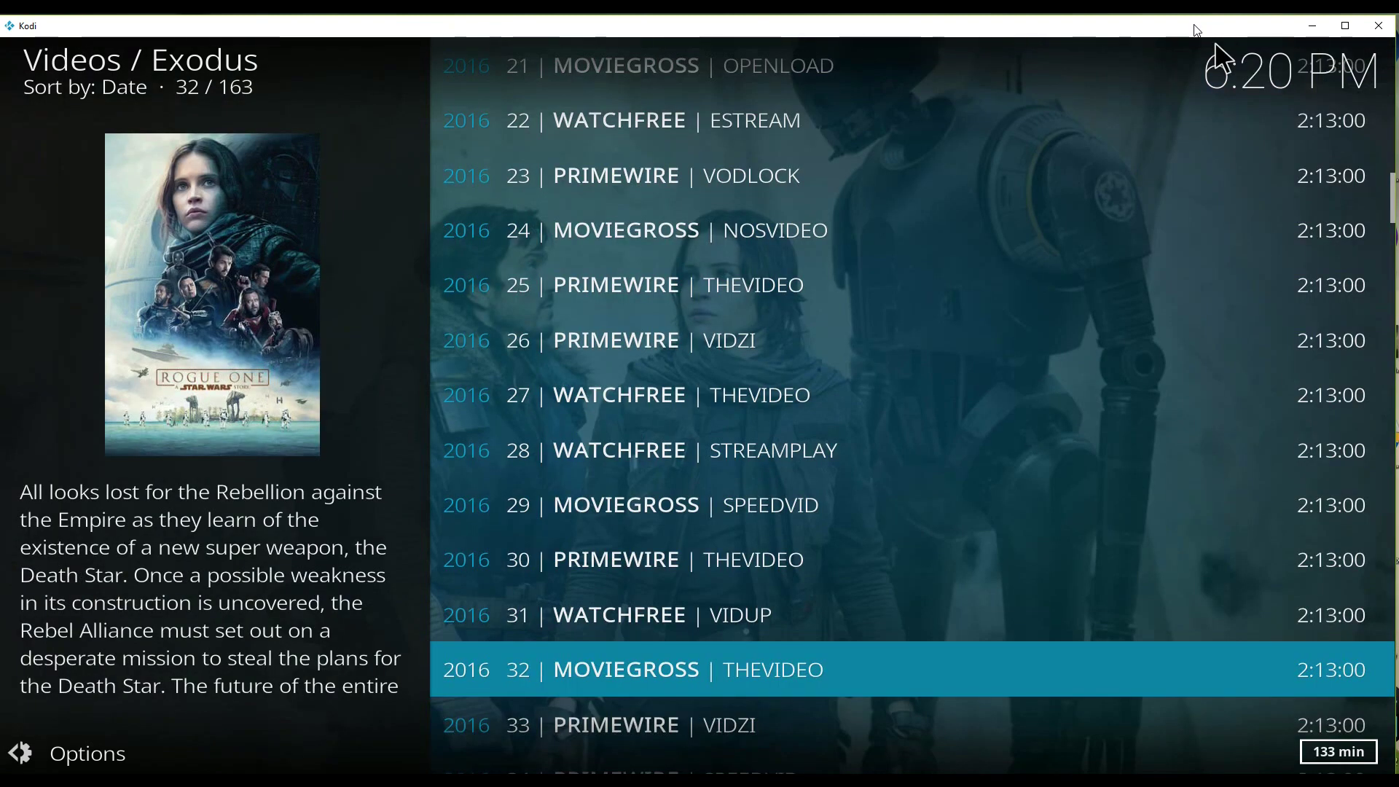
# - Return to the start of the Rogue One source list and play source 01, PELISPEDIA GVIDEO 1080P
pyautogui.press('Up')
pyautogui.press('Up')
pyautogui.press('Up')
pyautogui.press('Up')
pyautogui.press('Up')
pyautogui.press('Up')
pyautogui.press('Up')
pyautogui.press('Up')
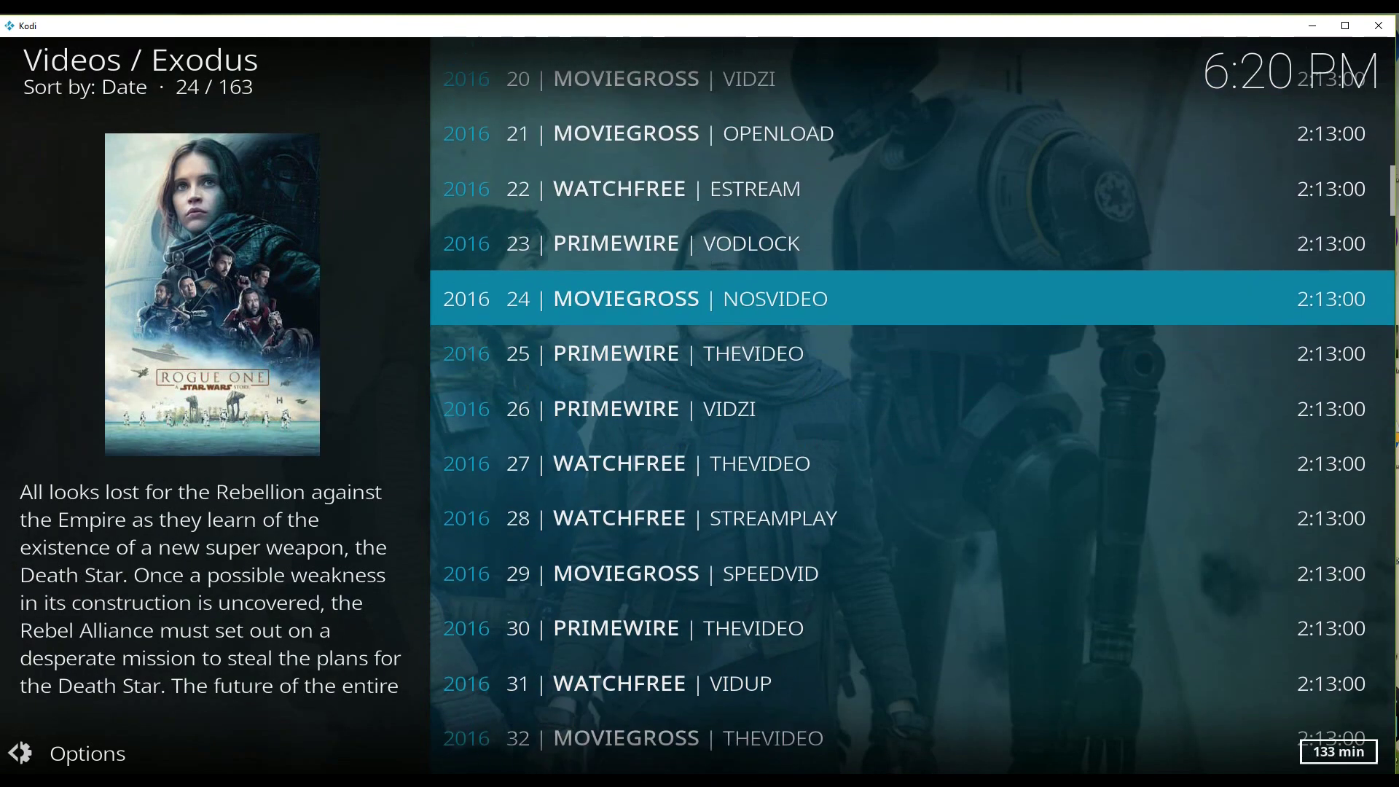
pyautogui.press('Up')
pyautogui.press('Up')
pyautogui.press('Up')
pyautogui.press('Up')
pyautogui.press('Up')
pyautogui.press('Up')
pyautogui.press('Up')
pyautogui.press('Up')
pyautogui.press('Up')
pyautogui.press('Up')
pyautogui.press('Up')
pyautogui.press('Up')
pyautogui.press('Up')
pyautogui.press('Up')
pyautogui.press('Up')
pyautogui.press('Up')
pyautogui.press('Up')
pyautogui.press('Up')
pyautogui.press('Up')
pyautogui.press('Up')
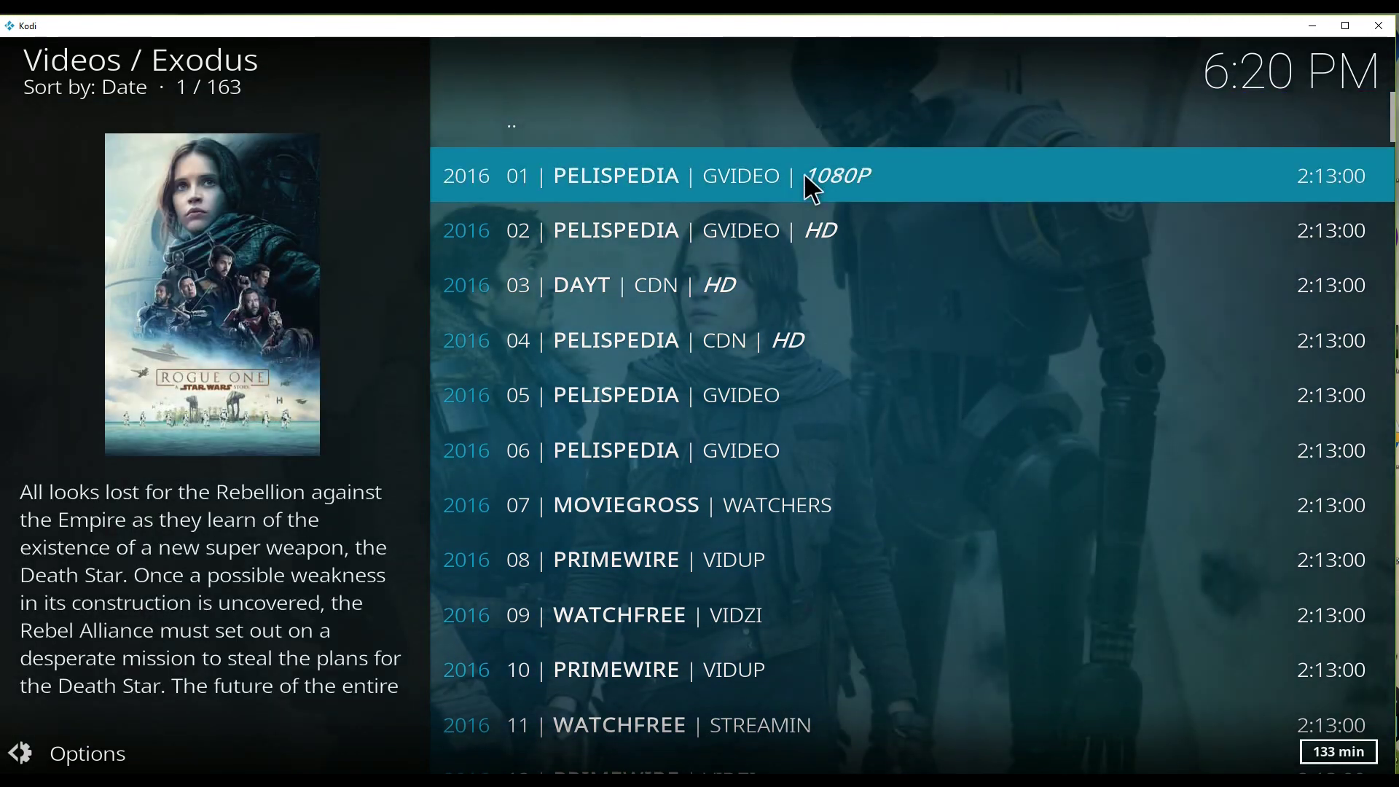
pyautogui.click(805, 175)
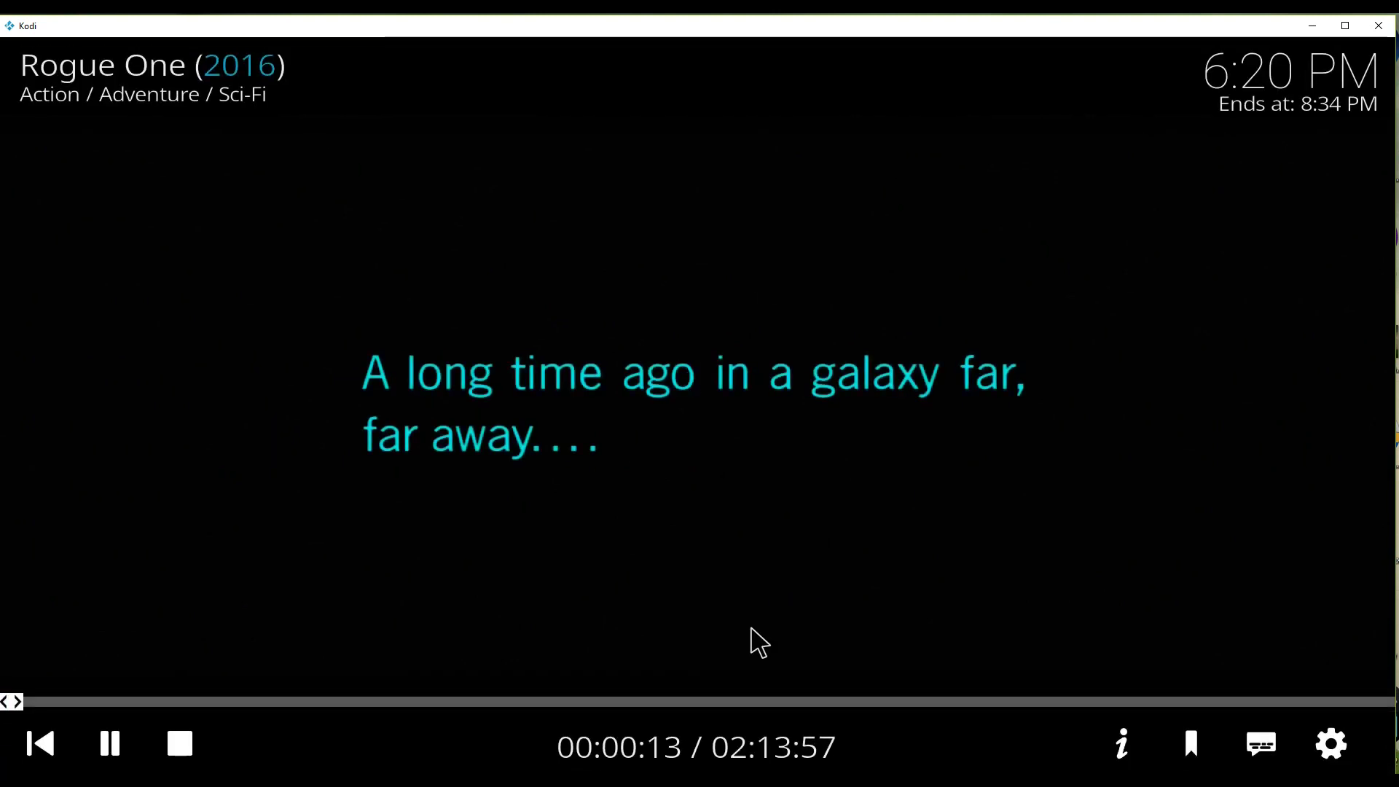
# - Skip forward in Rogue One to about 6, 45 and 81 minutes to test the stream, and stop playback
pyautogui.click(12, 702)
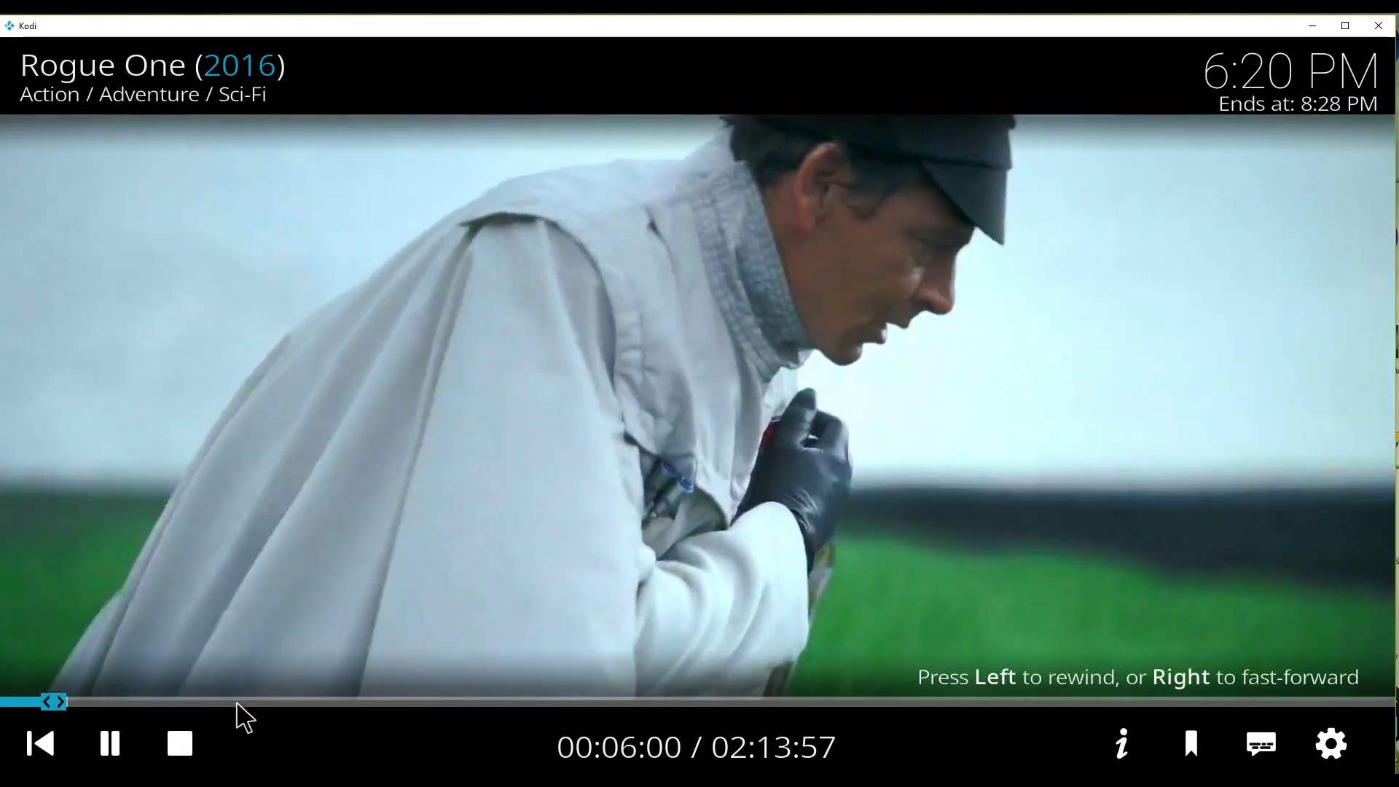
pyautogui.click(241, 702)
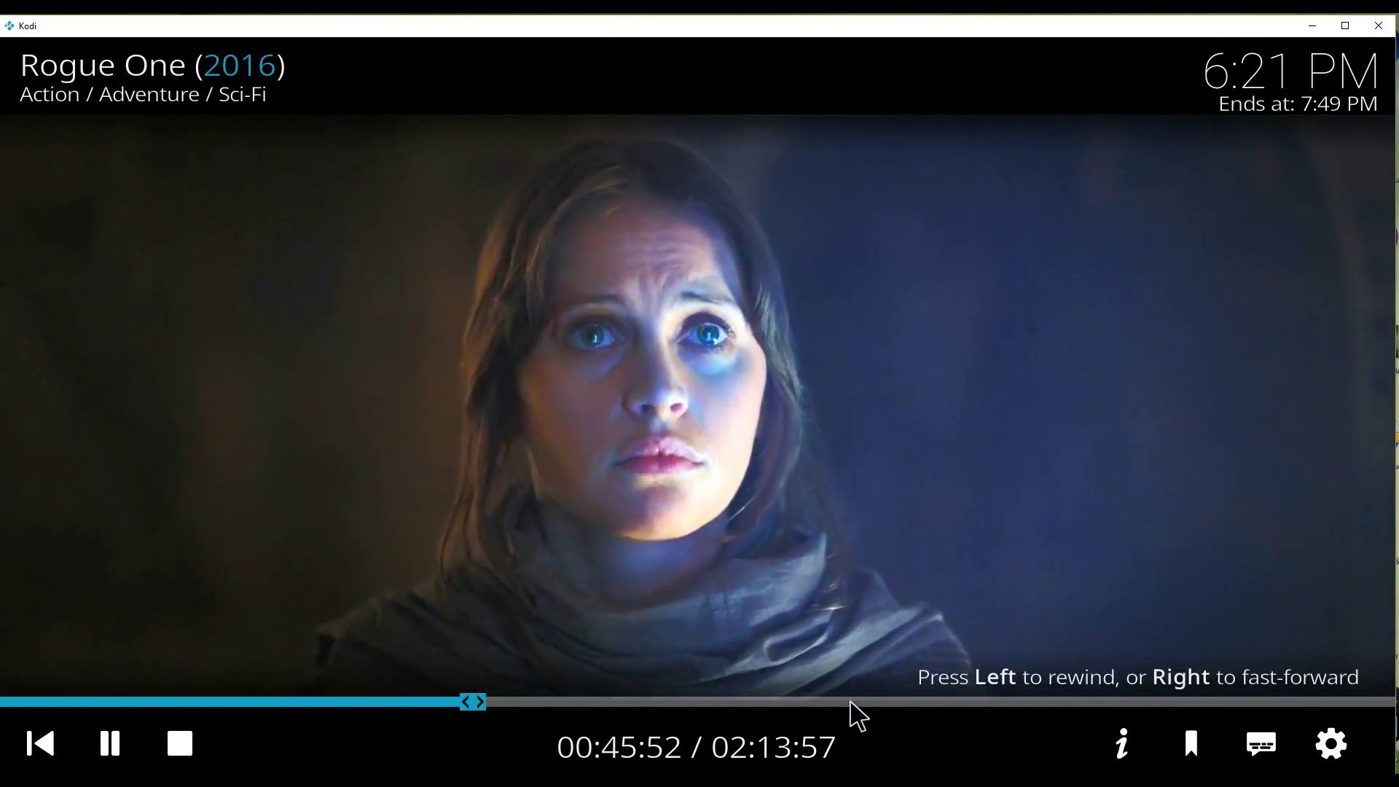
pyautogui.click(851, 703)
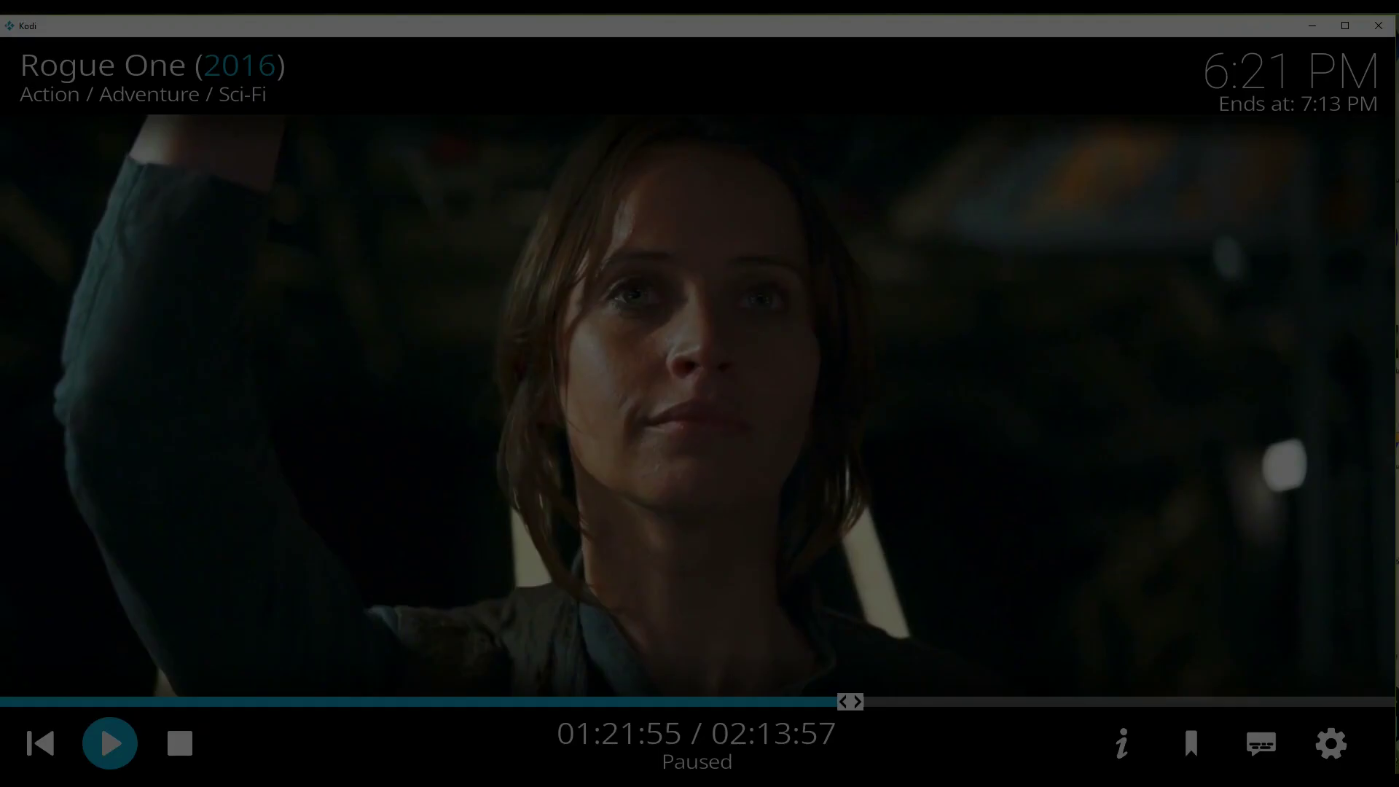
pyautogui.click(183, 744)
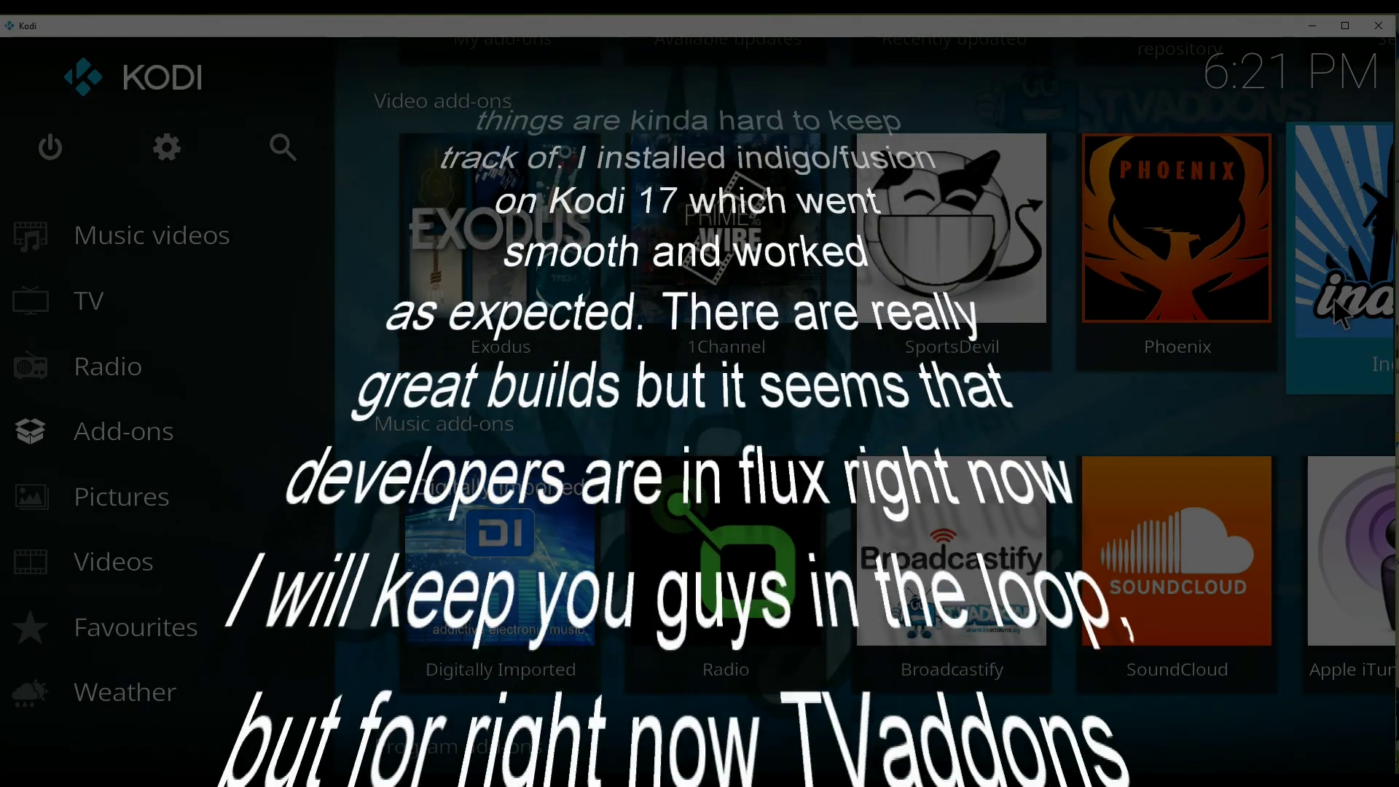
# - Look through the home screen's video add-ons from Indigo past Apple iTunes Podcasts
pyautogui.press('Right')
pyautogui.press('Right')
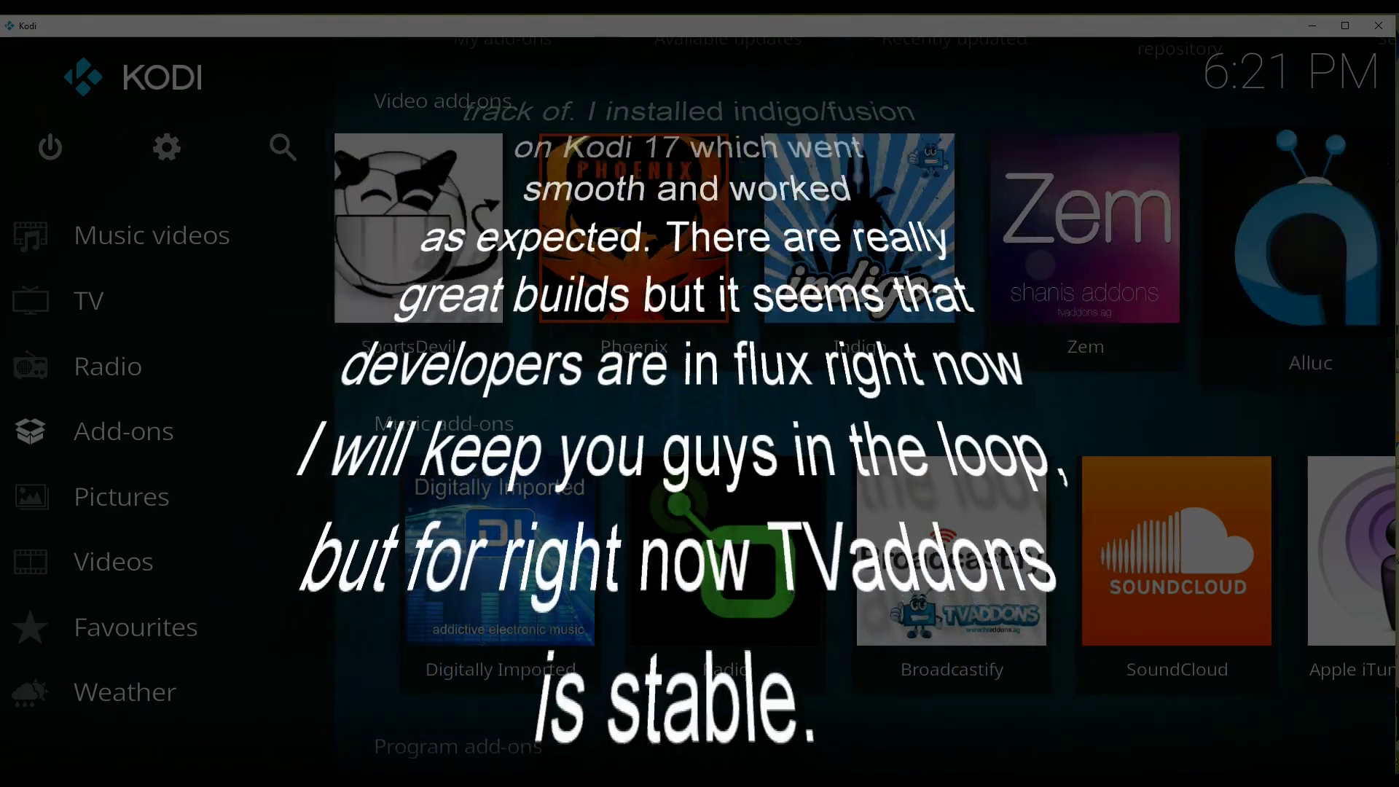
pyautogui.press('Right')
pyautogui.press('Right')
pyautogui.press('Right')
pyautogui.press('Right')
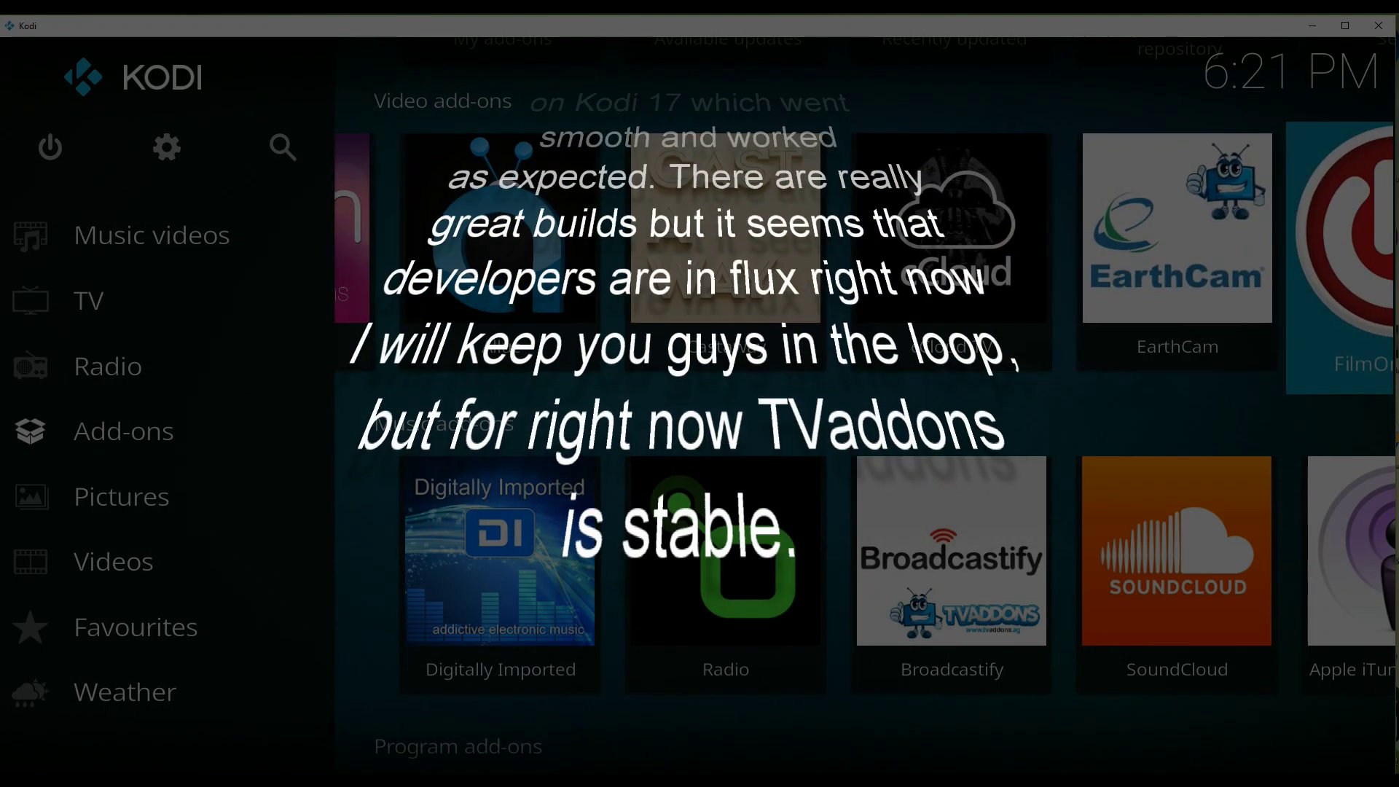
pyautogui.press('Right')
pyautogui.press('Right')
pyautogui.press('Right')
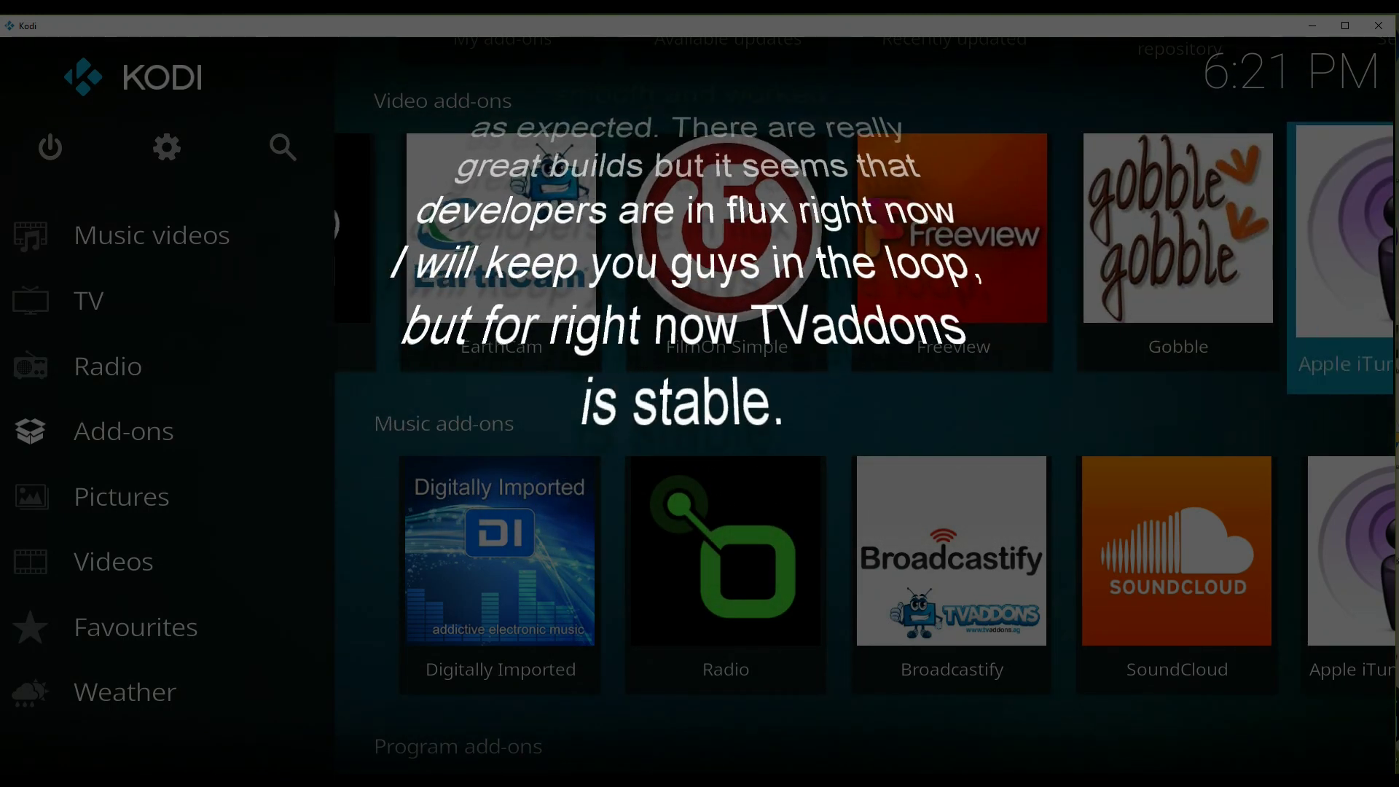
pyautogui.press('Right')
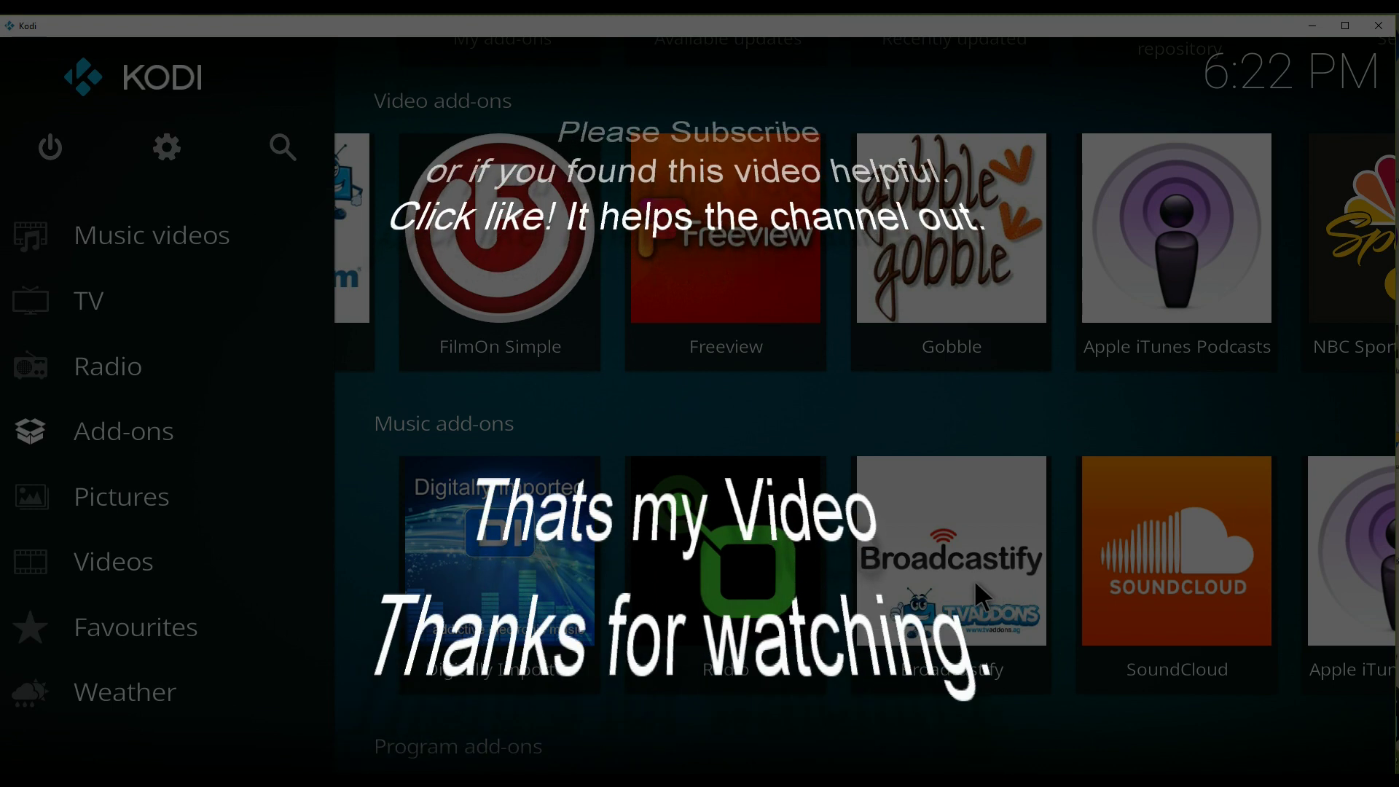
# - Look over the music and program add-on rows on the home screen
pyautogui.scroll(-1, 974, 579)
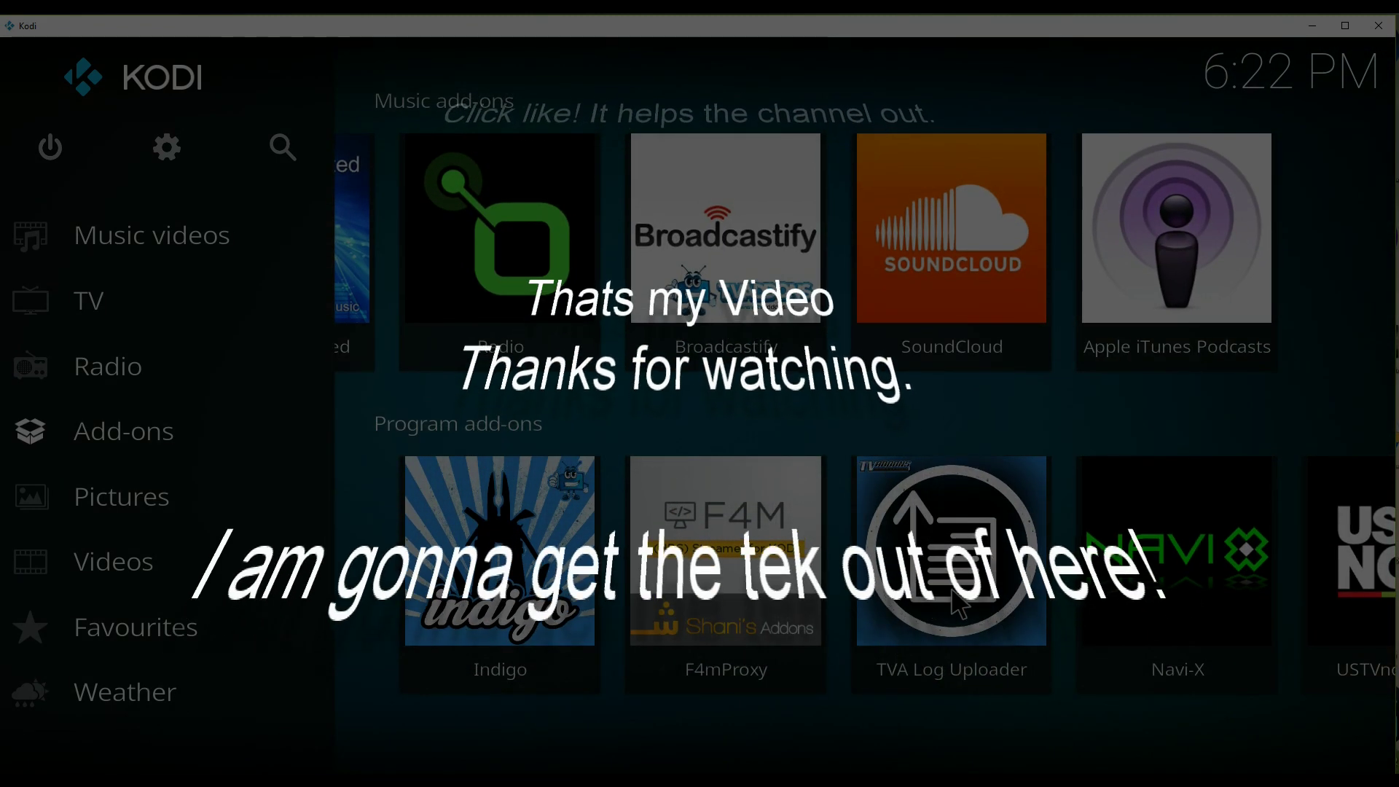
pyautogui.press('Left')
pyautogui.scroll(2, 801, 437)
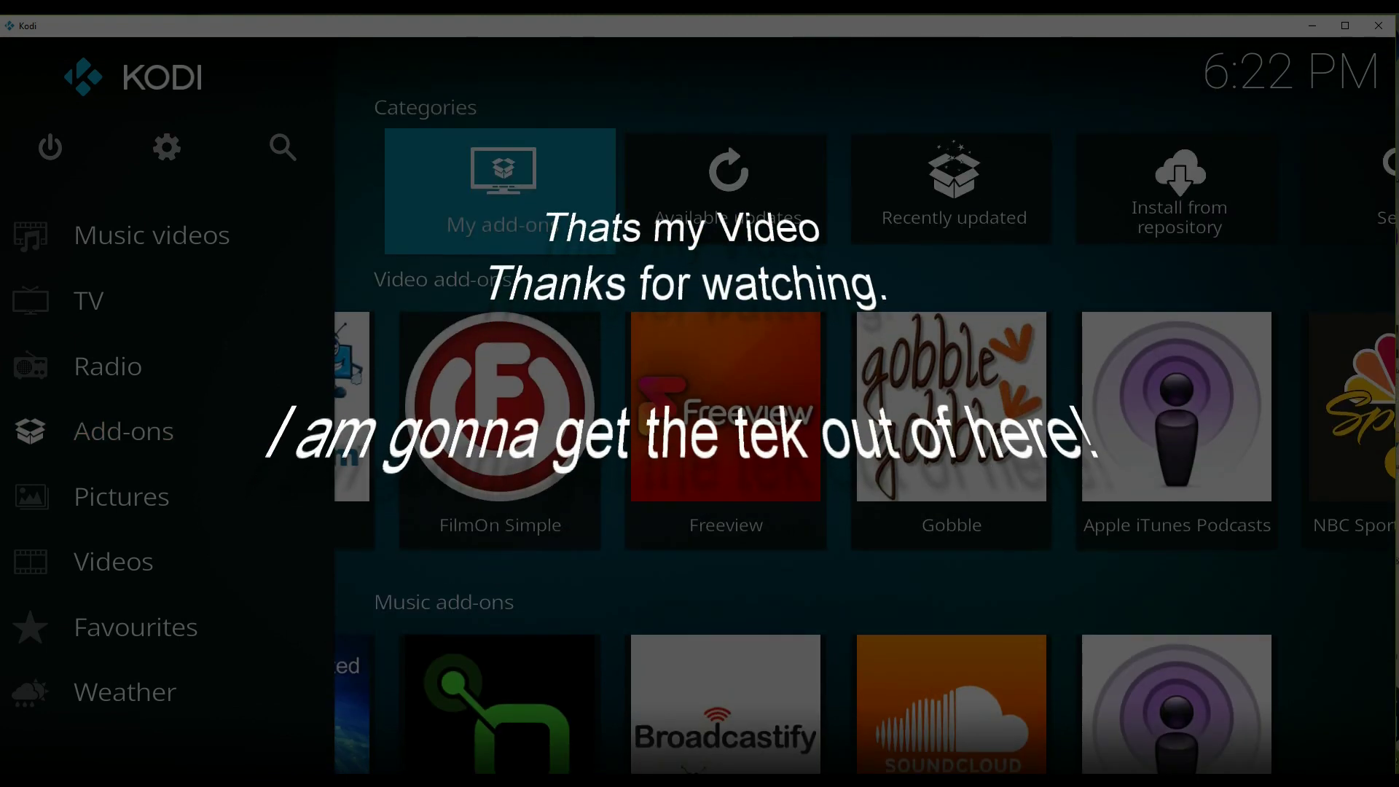
pyautogui.press('Down')
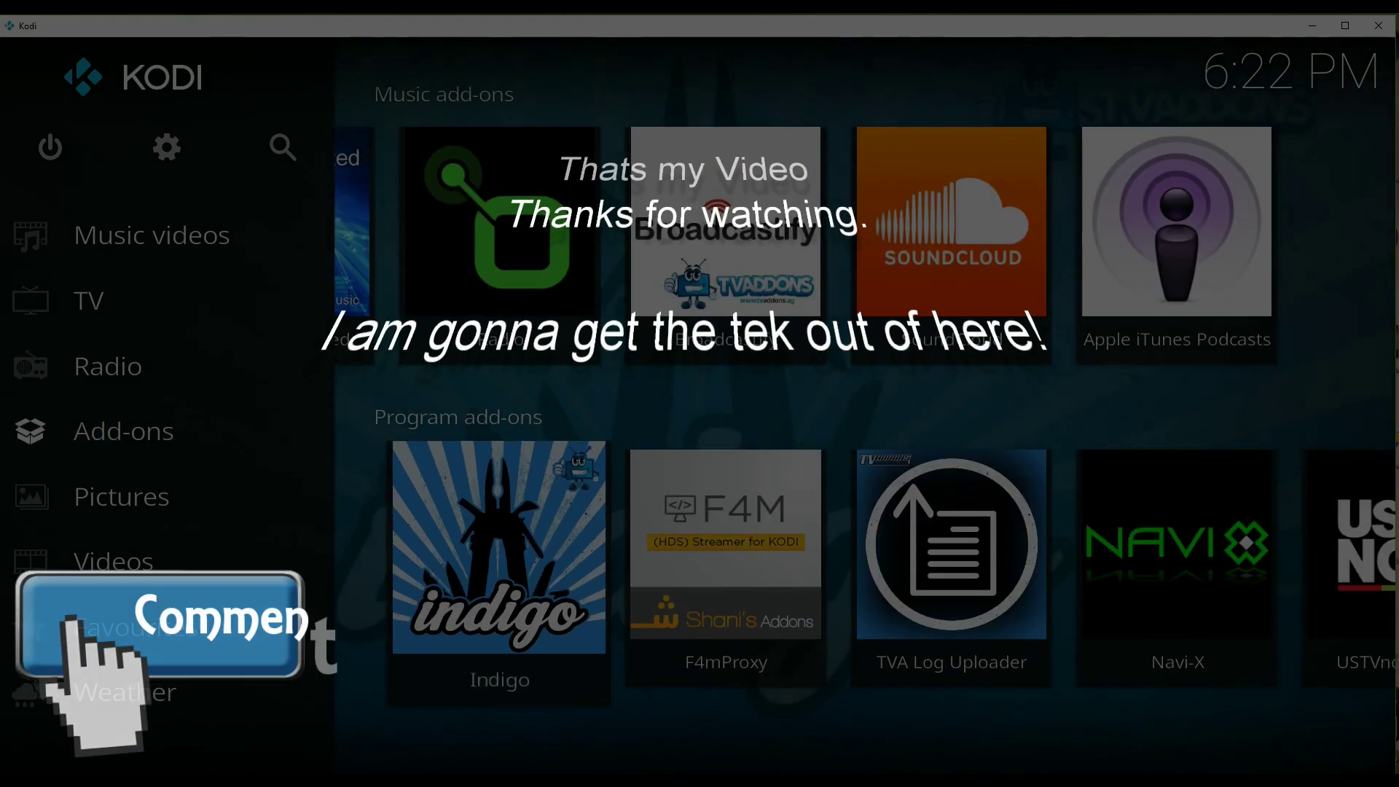